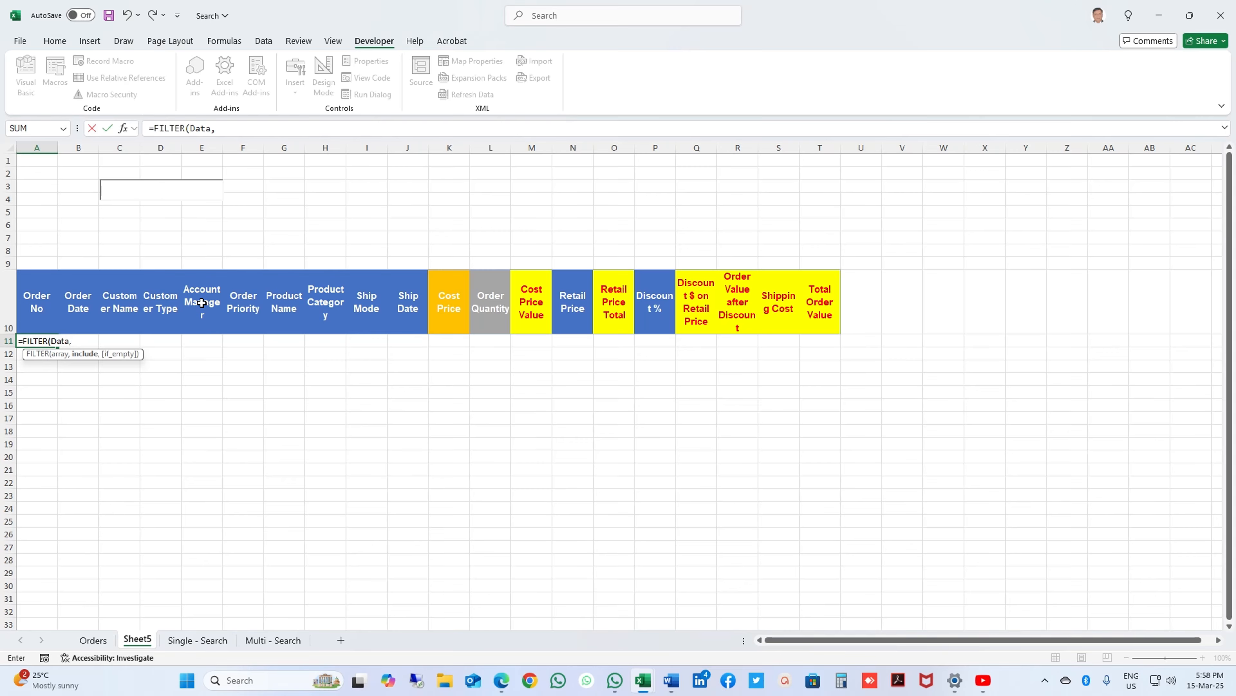
Step: Complete the FILTER formula in A11 so Data[Account Manager] must equal C3, returning "No Match" when nothing is found
left_click(91, 642)
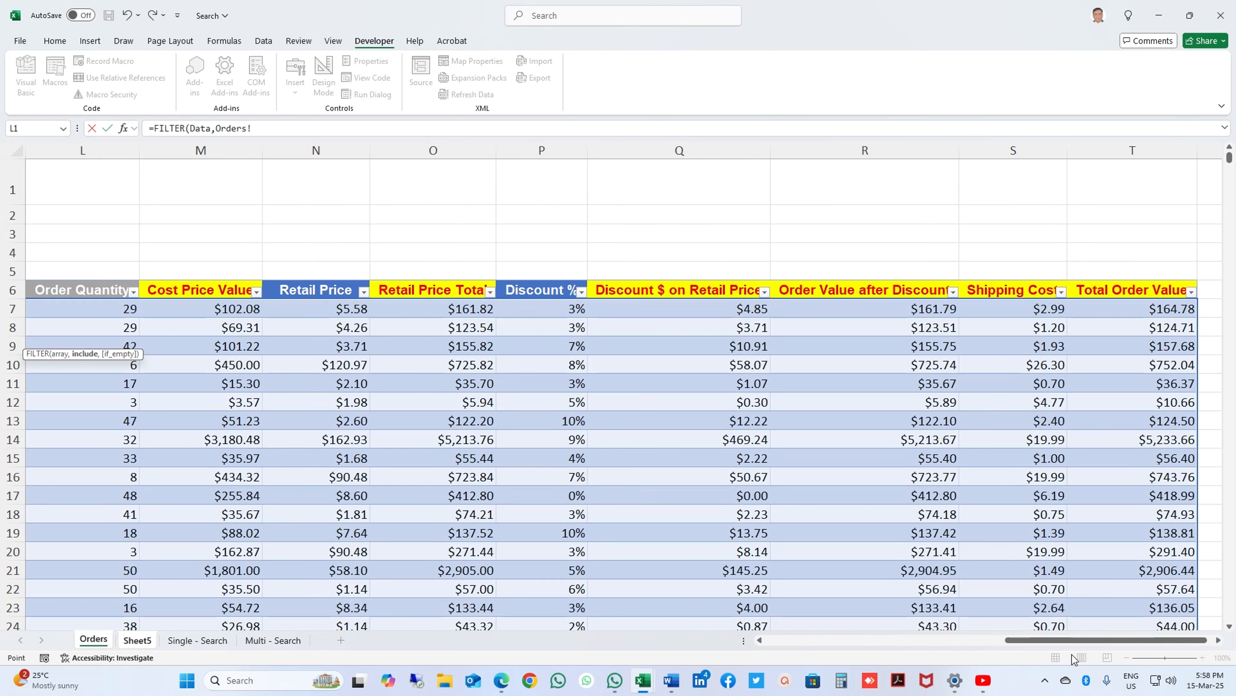
left_click_drag(1066, 642, 827, 642)
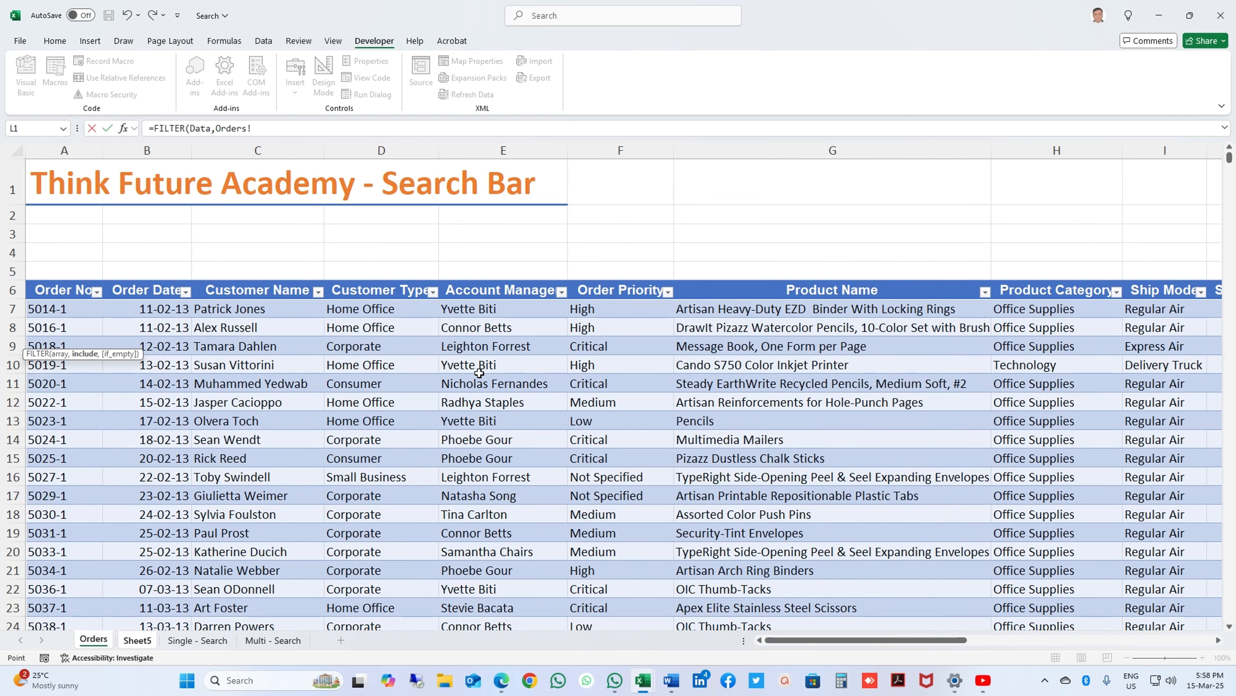
left_click(483, 310)
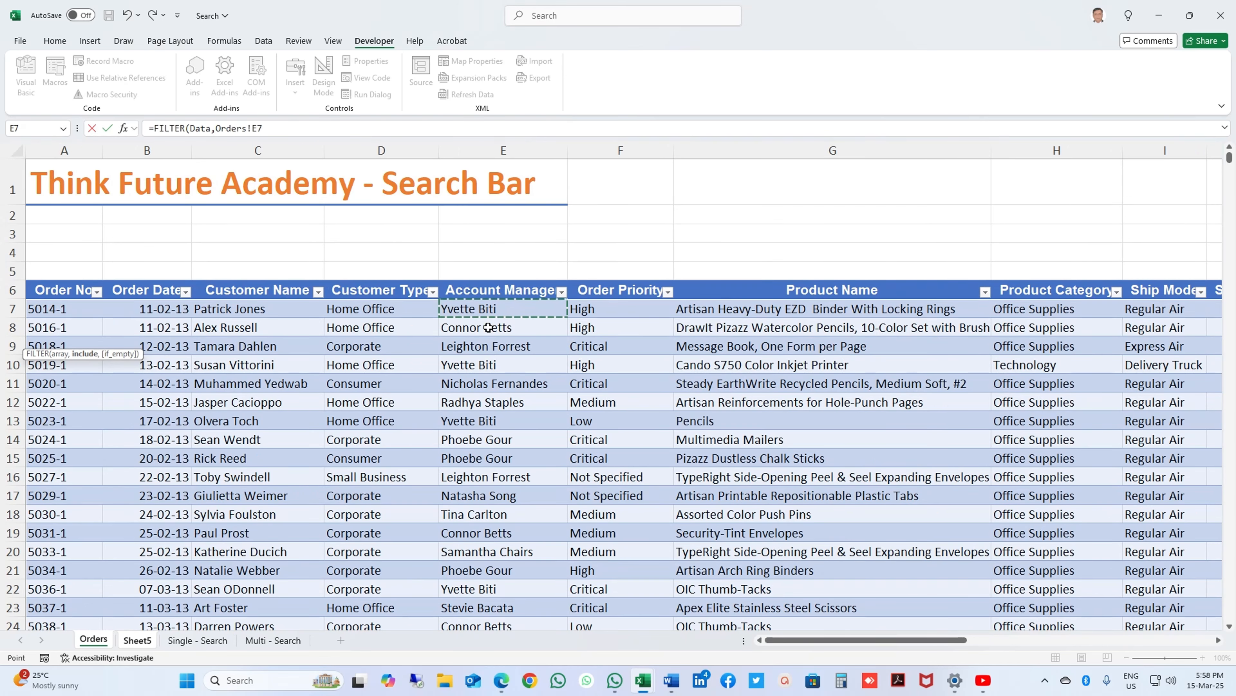
key("ctrl+shift+Down")
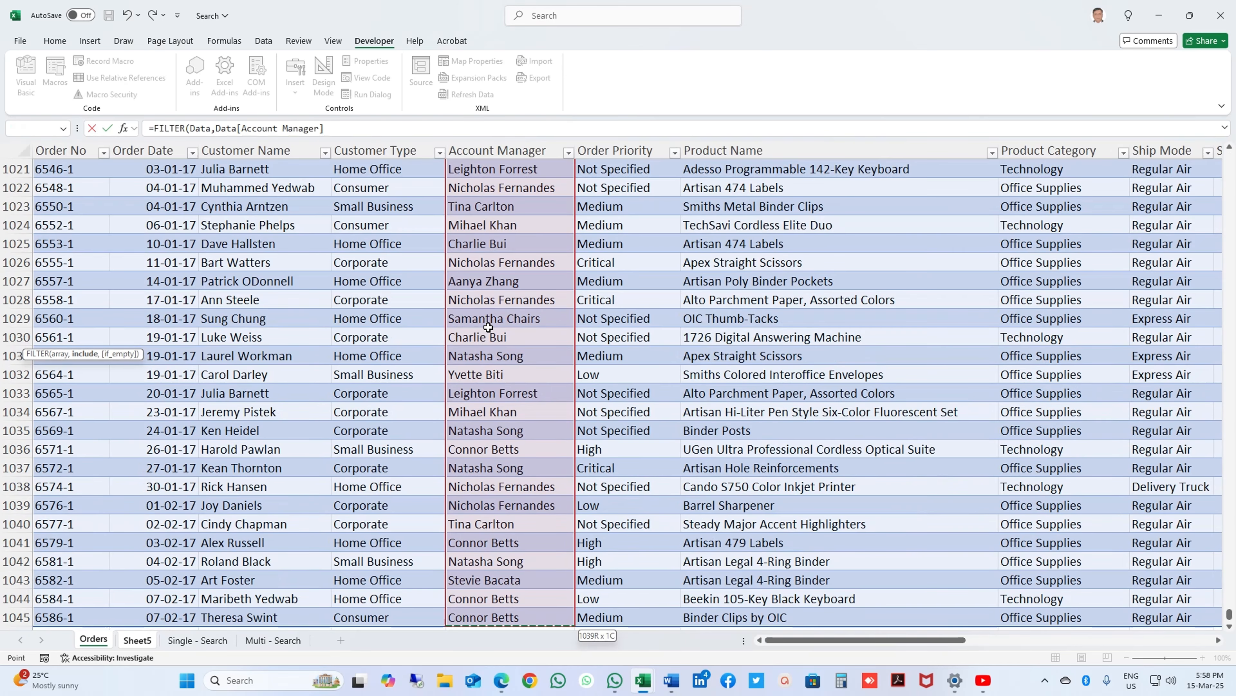
type("=")
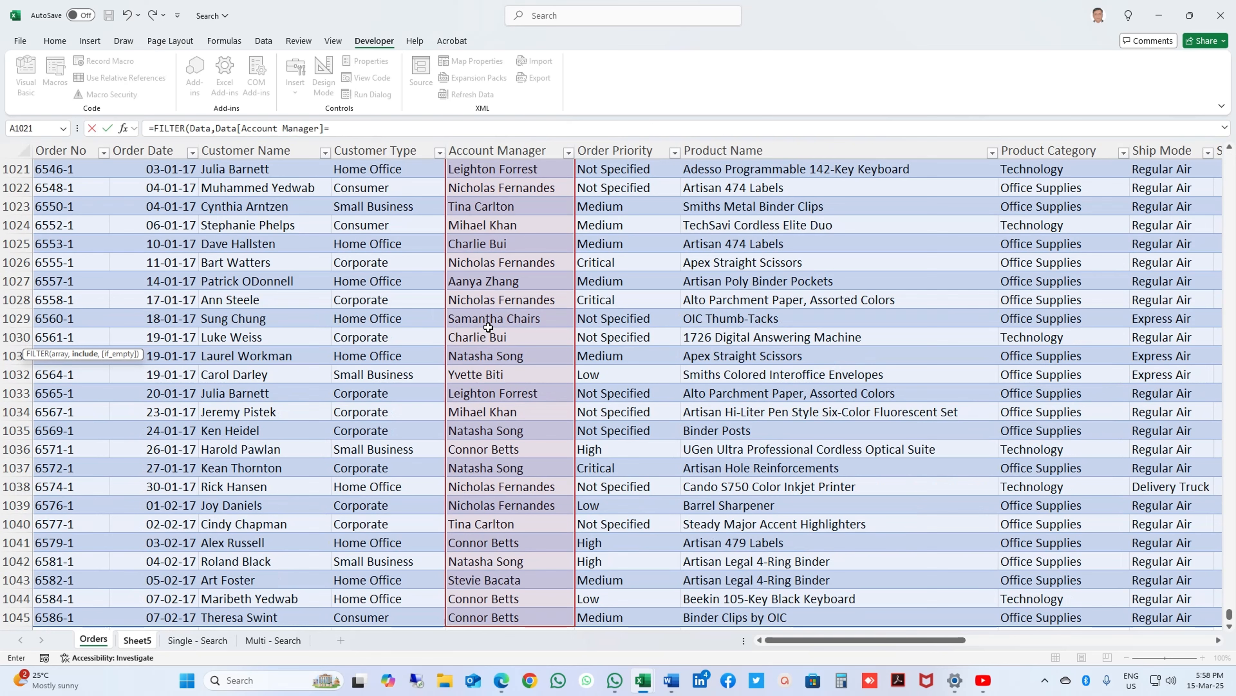
type("c3,")
type("\"No Match\")")
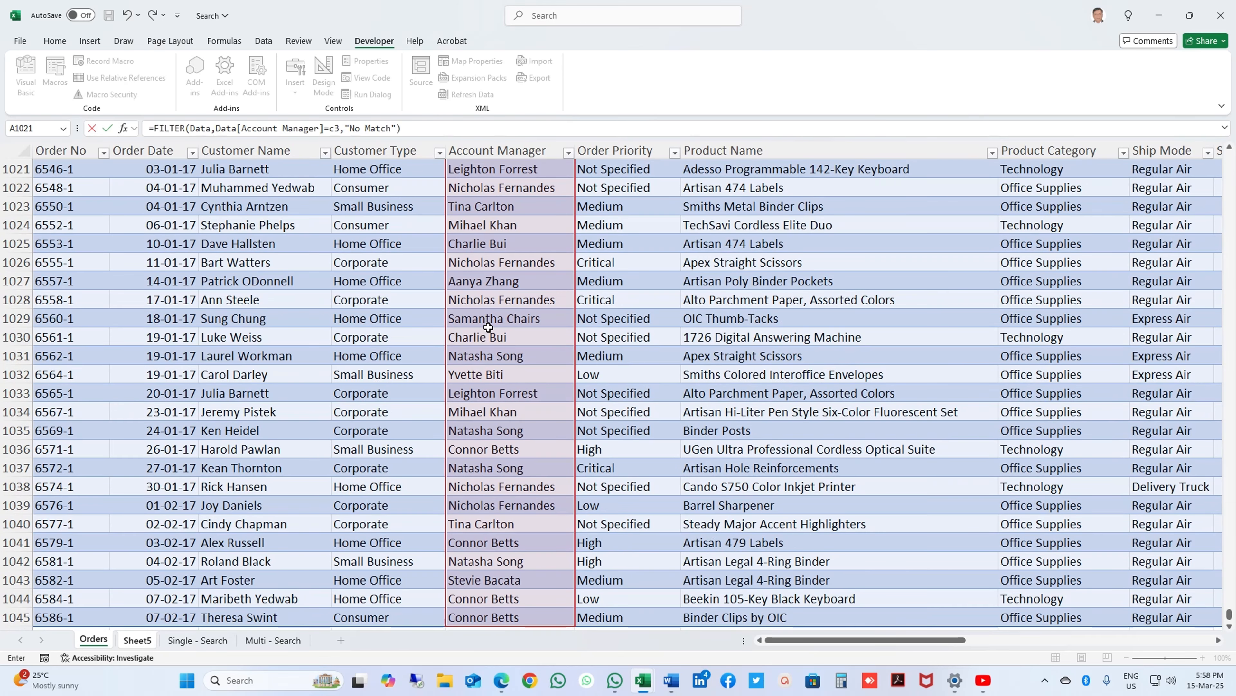
key("Return")
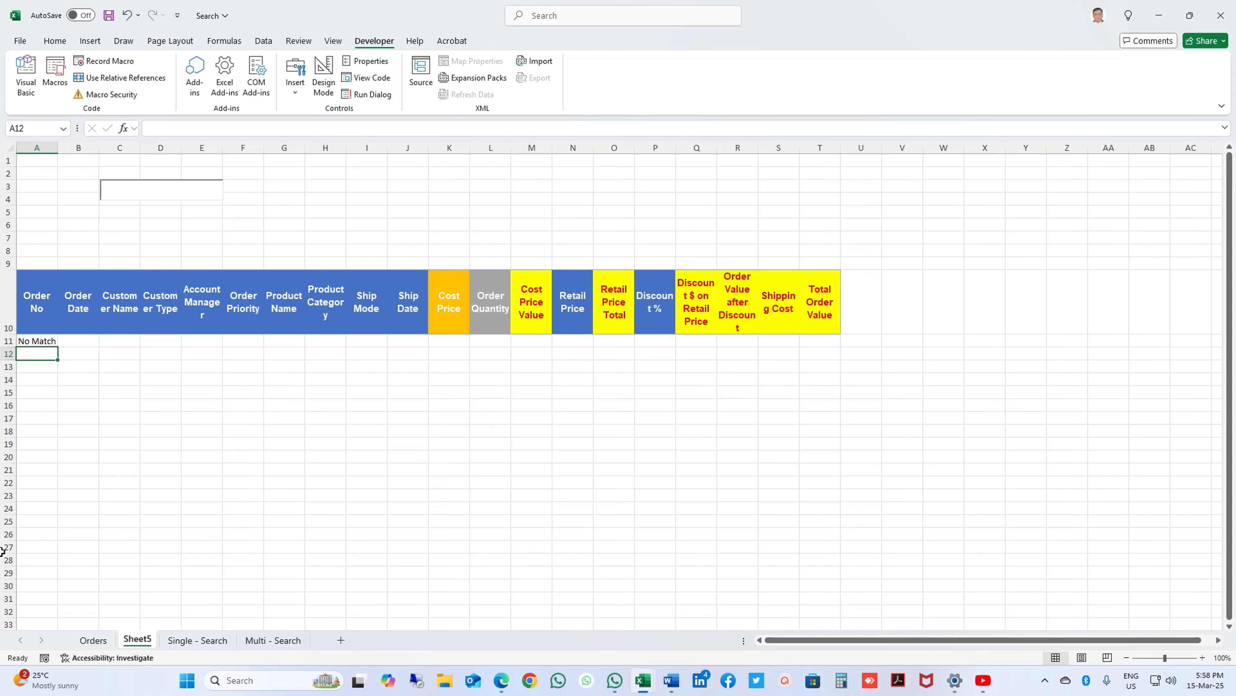
Step: Copy the first account manager's name from the Orders table and paste it into the search box on Sheet5
left_click(93, 640)
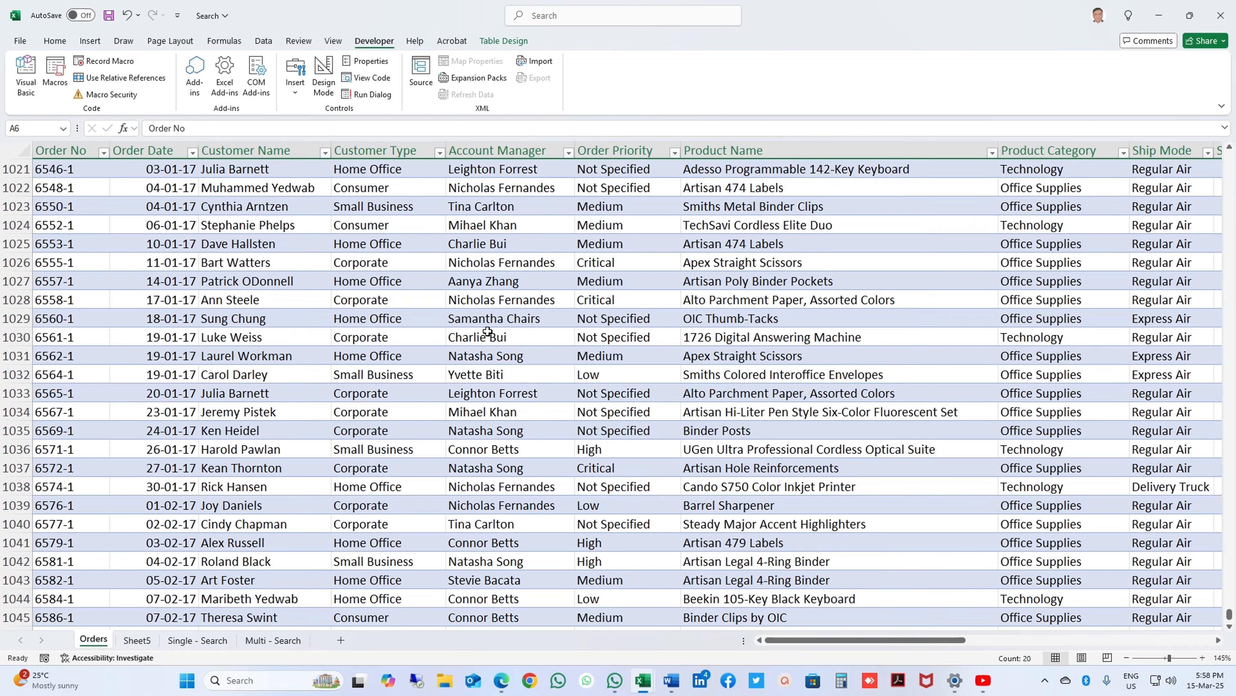
scroll(487, 328, "up", 5)
left_click(479, 302)
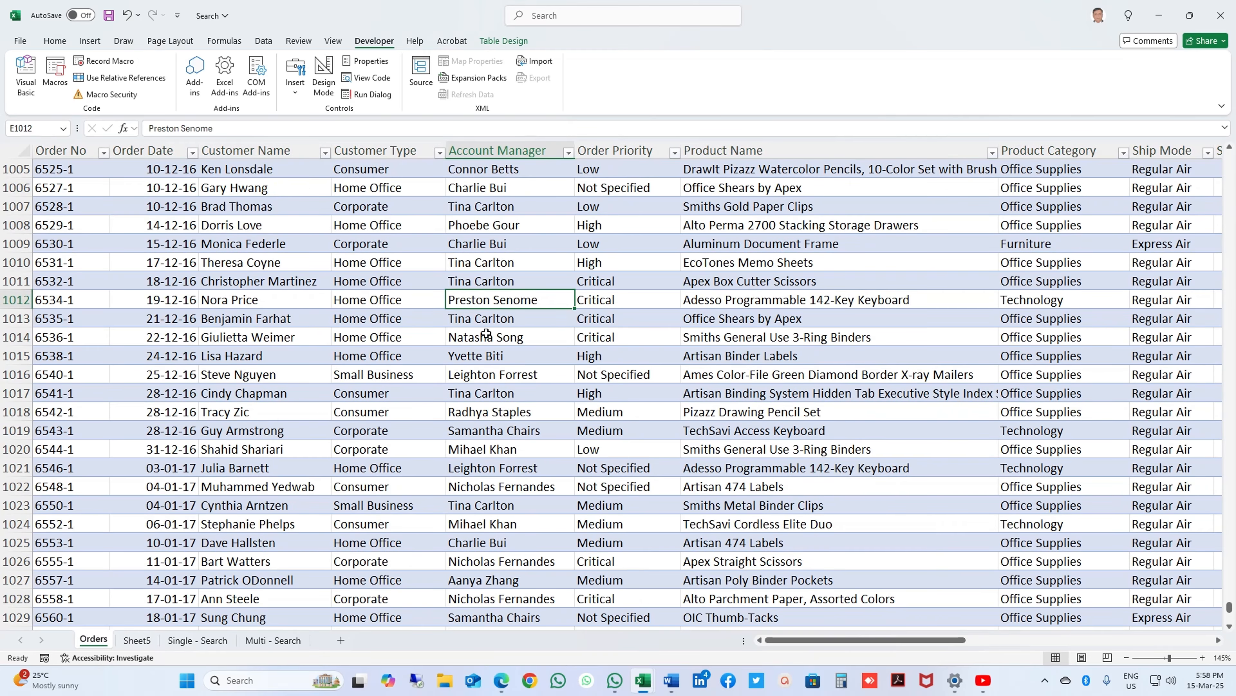
key("ctrl+Up")
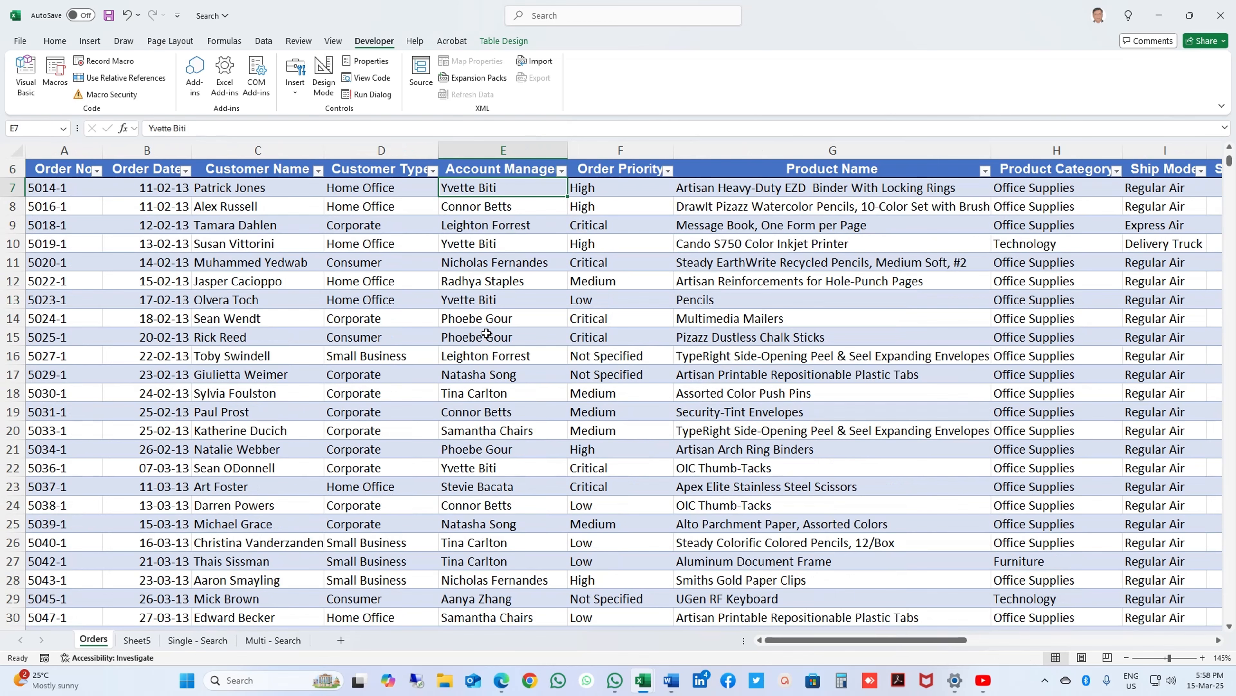
key("ctrl+c")
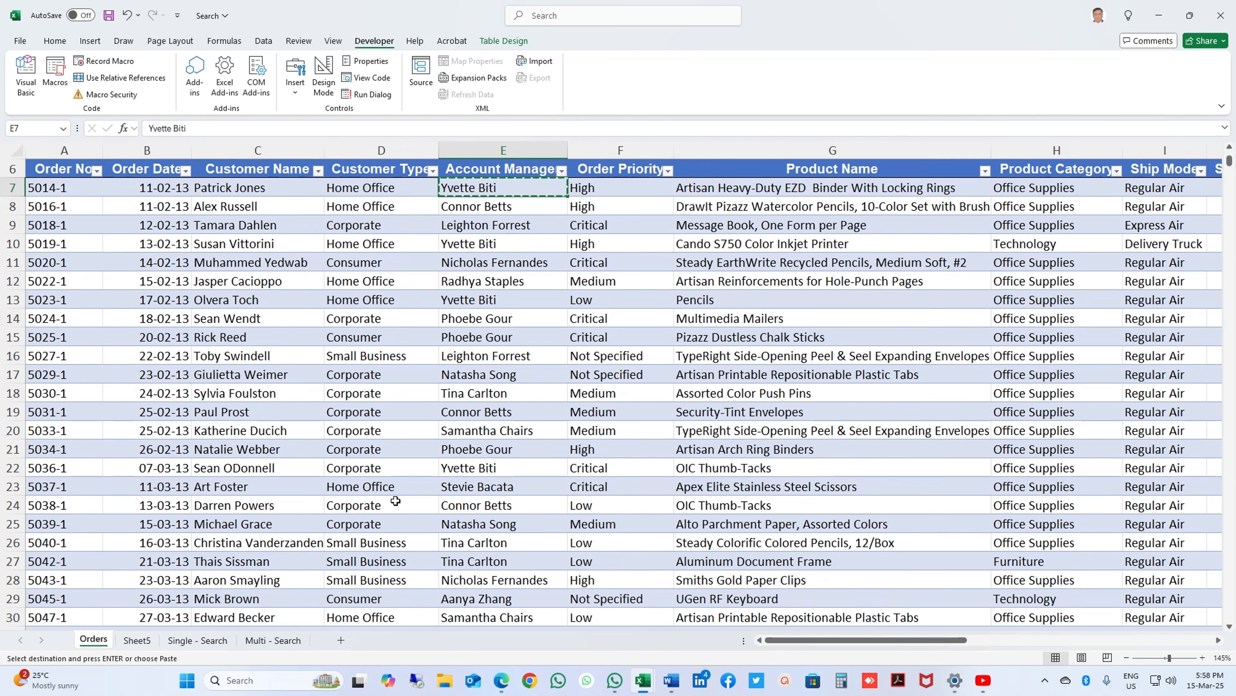
left_click(138, 640)
left_click(145, 193)
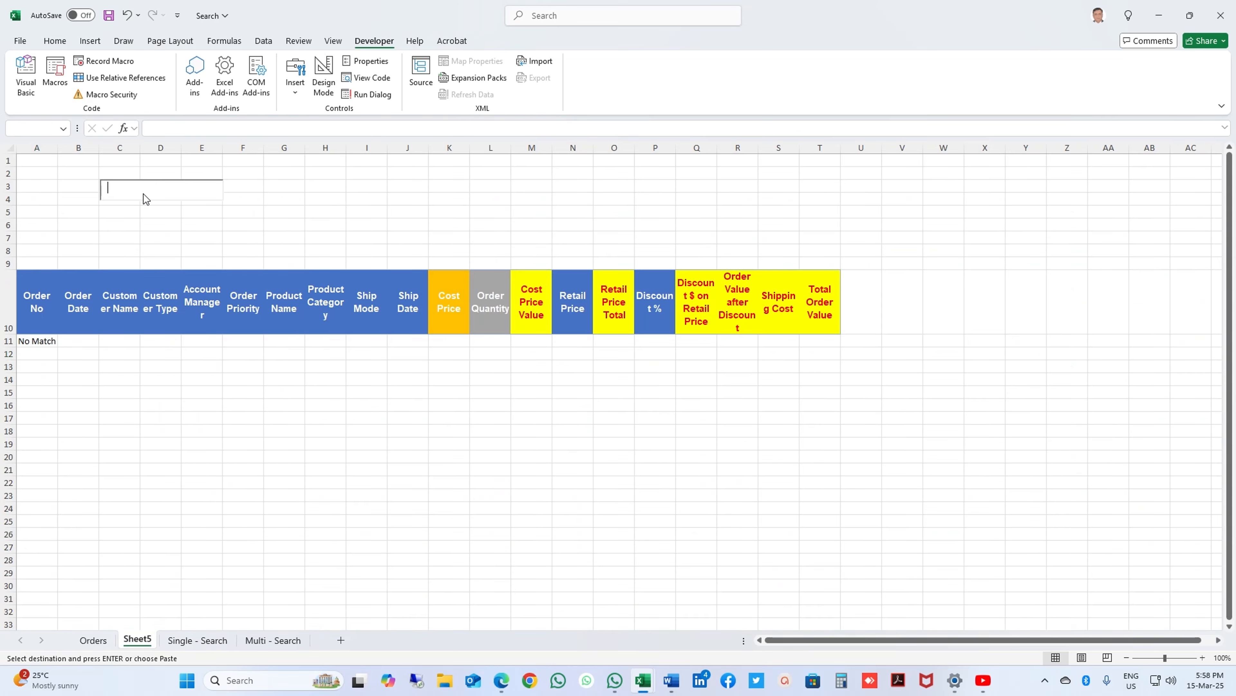
key("ctrl+v")
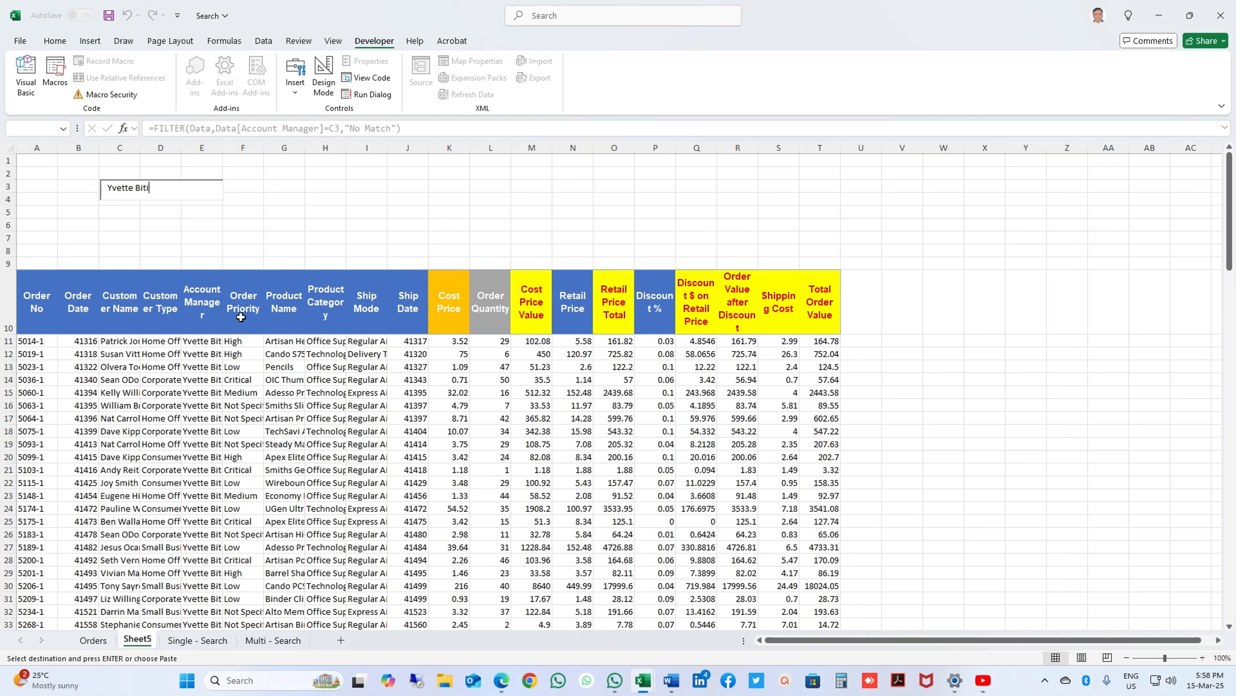
Step: Format the Account Manager header cell E10 with a dark blue fill and white font
left_click(208, 303)
left_click(55, 40)
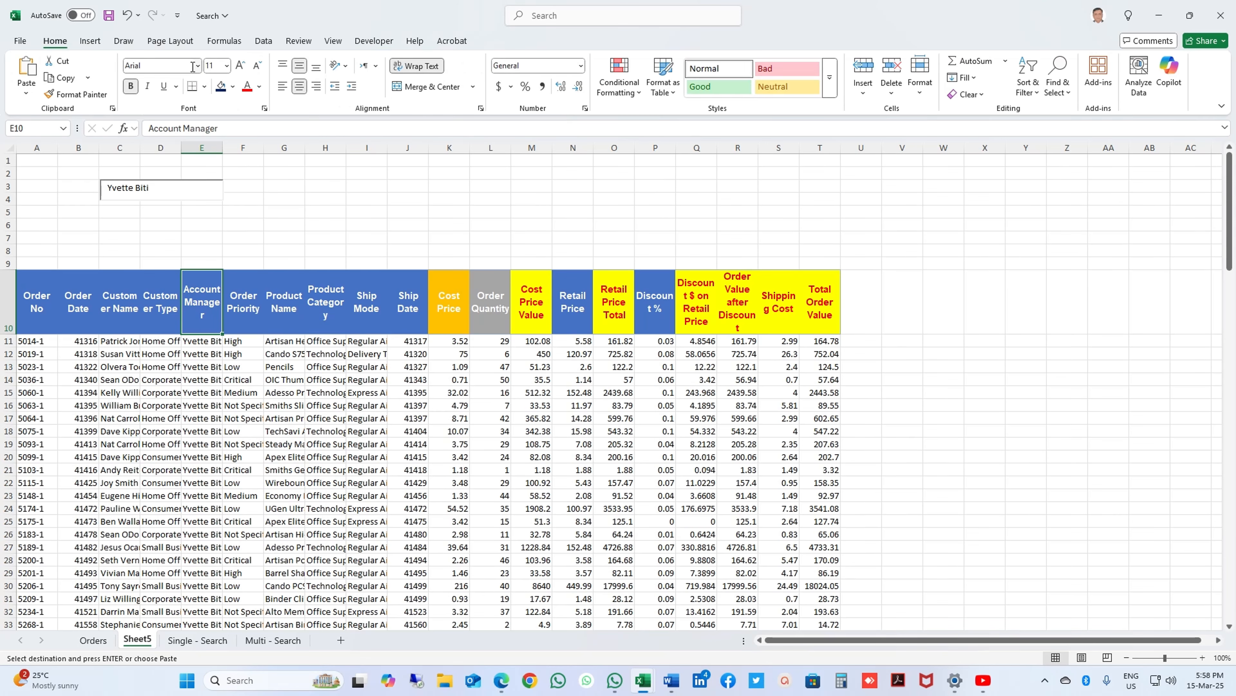
left_click(220, 88)
left_click(246, 87)
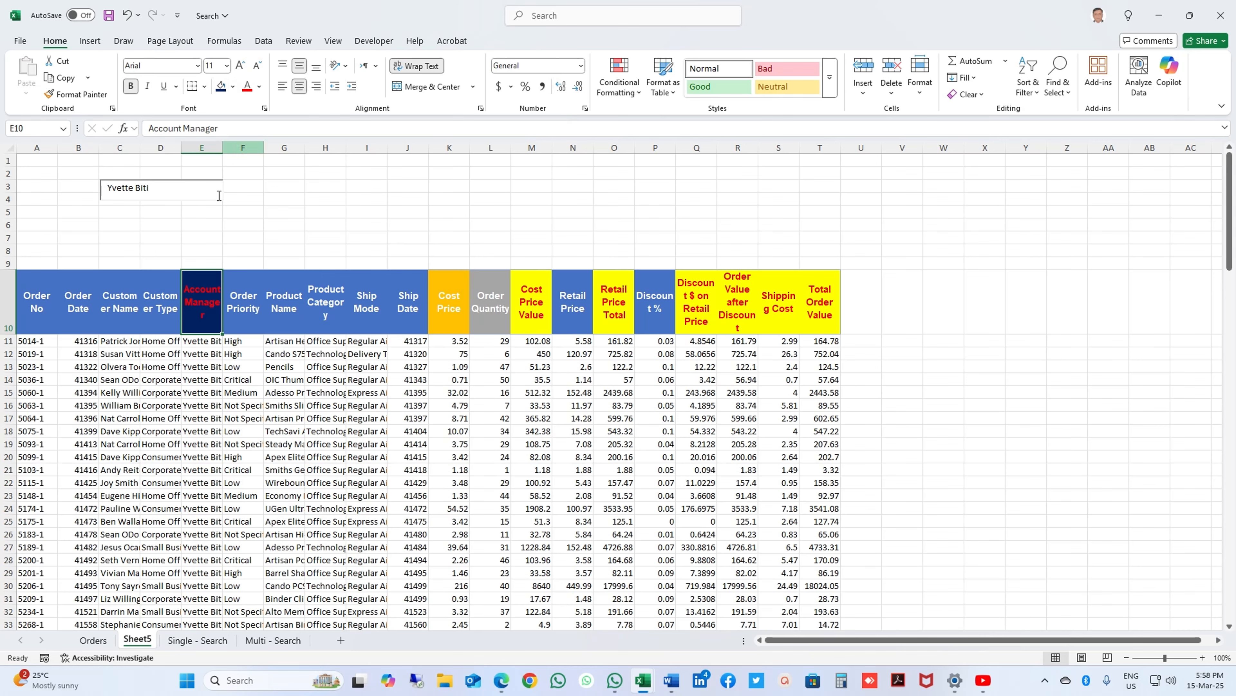
left_click(260, 86)
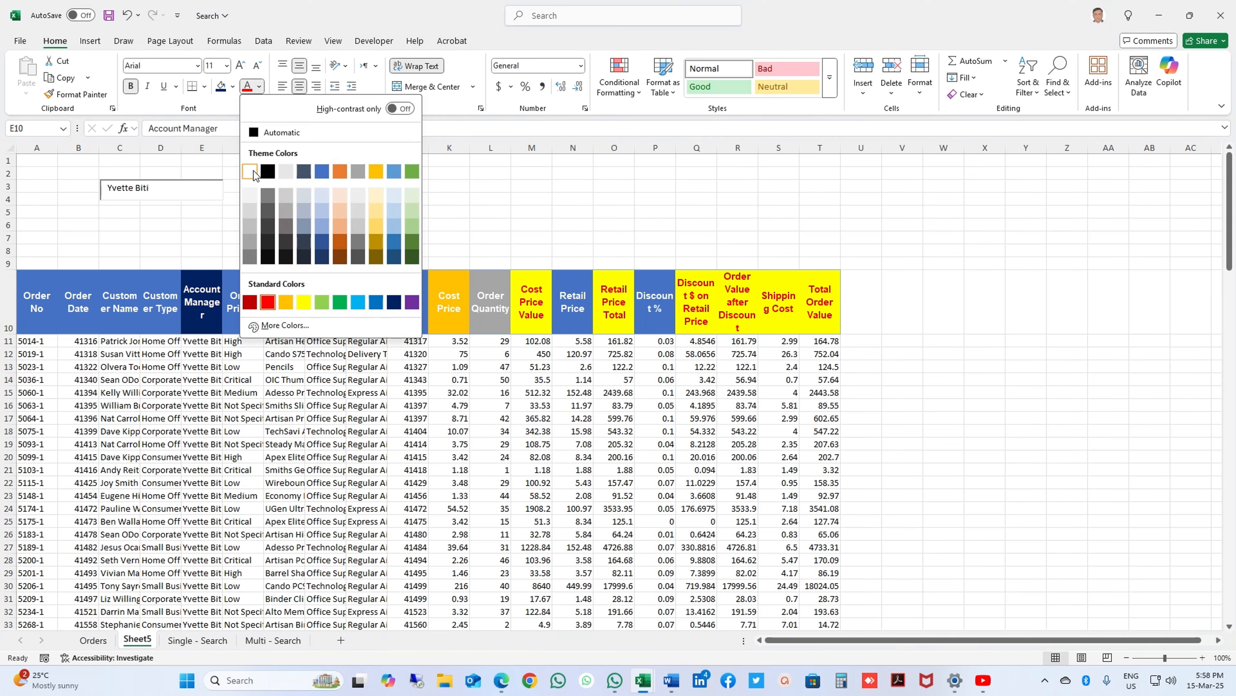
left_click(262, 161)
Step: Review the filtered order rows on Sheet5, checking the Account Manager column against the search box entry
left_click(211, 355)
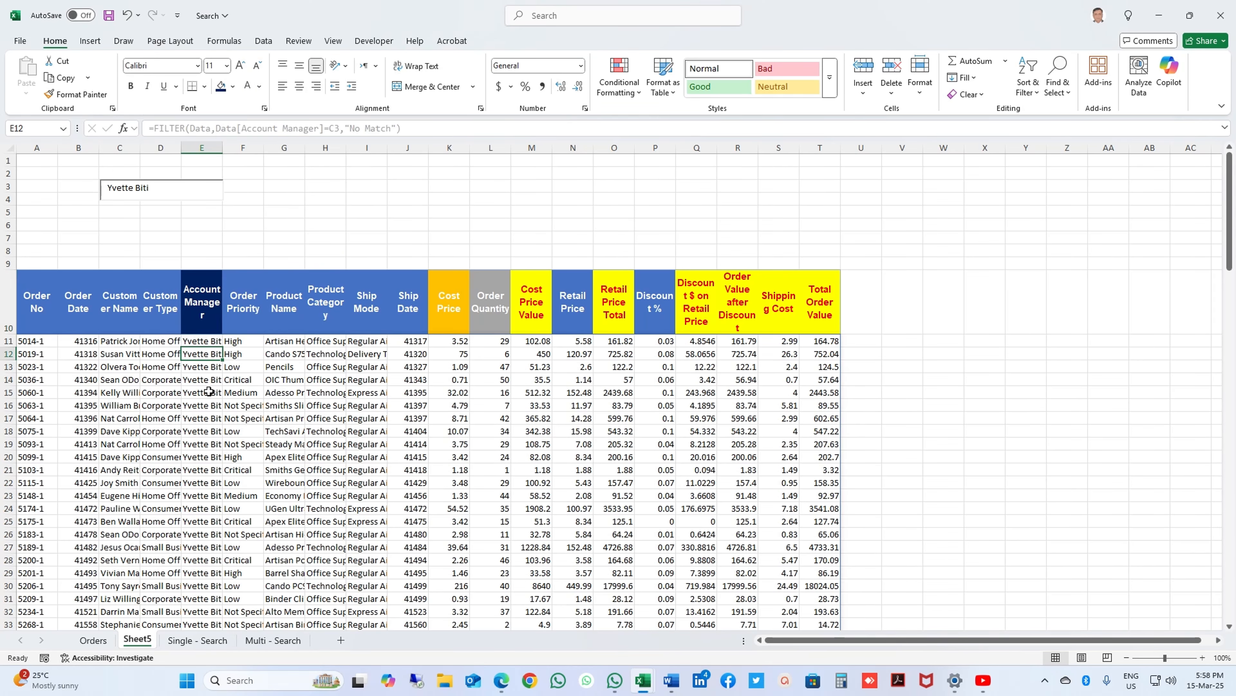
scroll(211, 506, "down", 3)
scroll(211, 506, "down", 20)
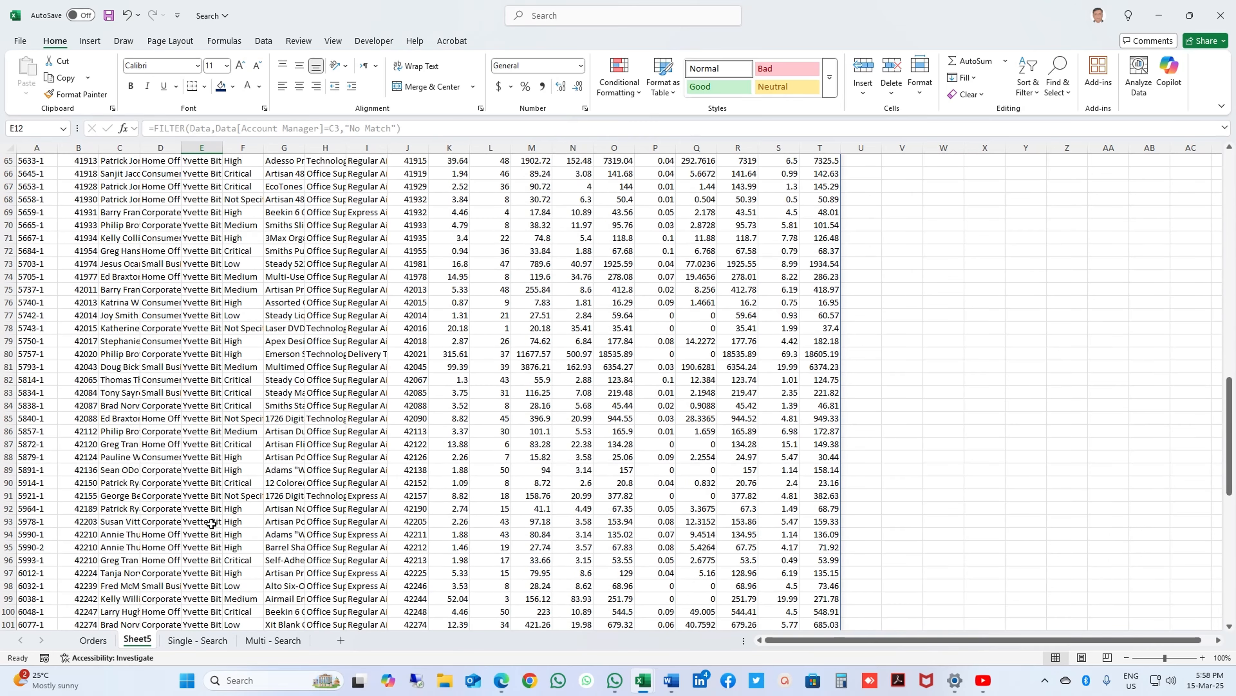
scroll(211, 522, "down", 6)
scroll(210, 523, "up", 9)
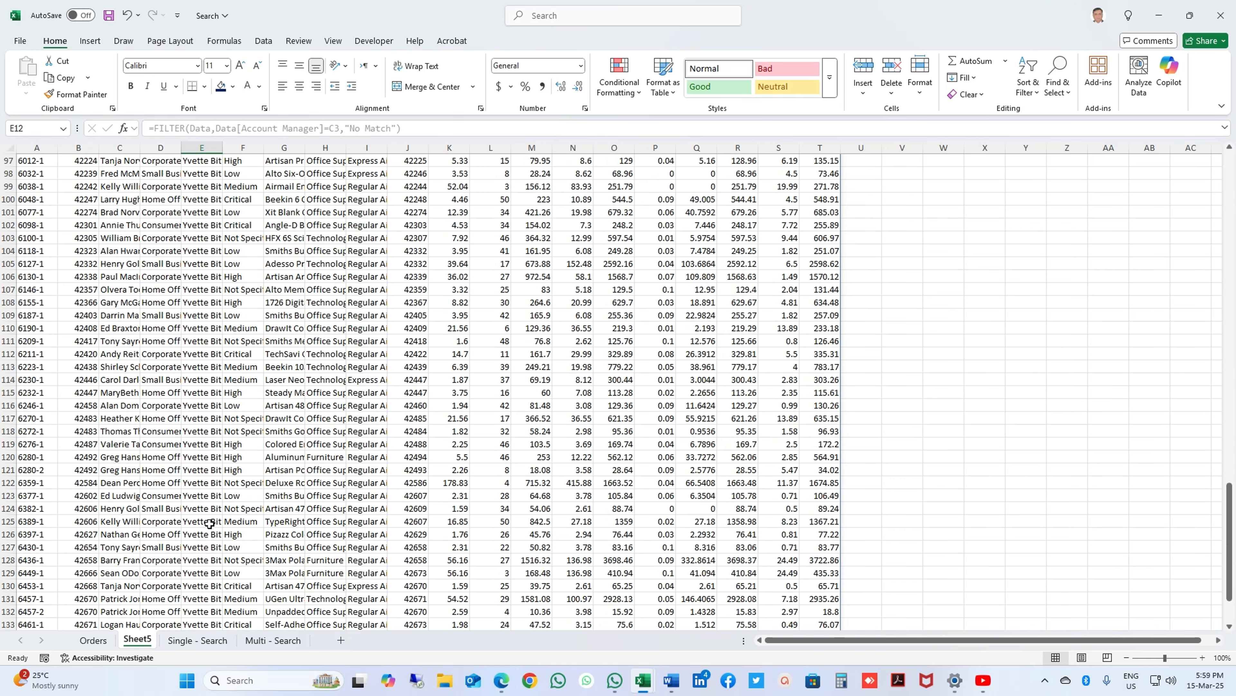
scroll(210, 522, "up", 20)
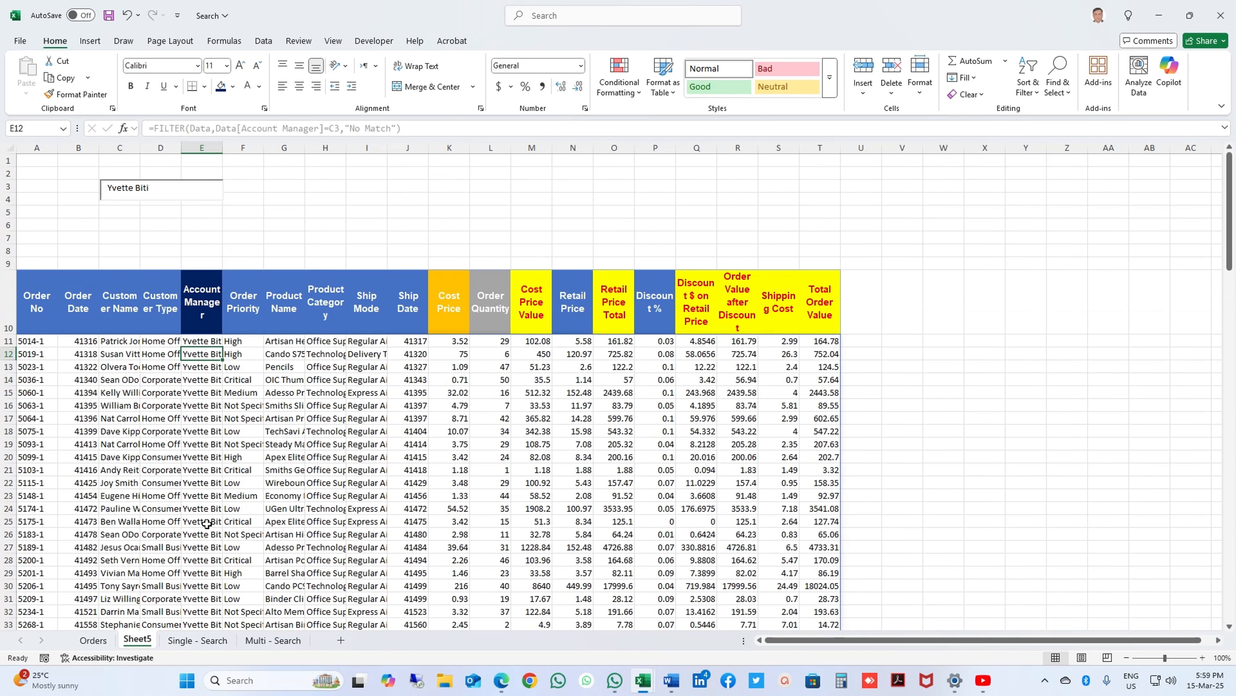
left_click(203, 480)
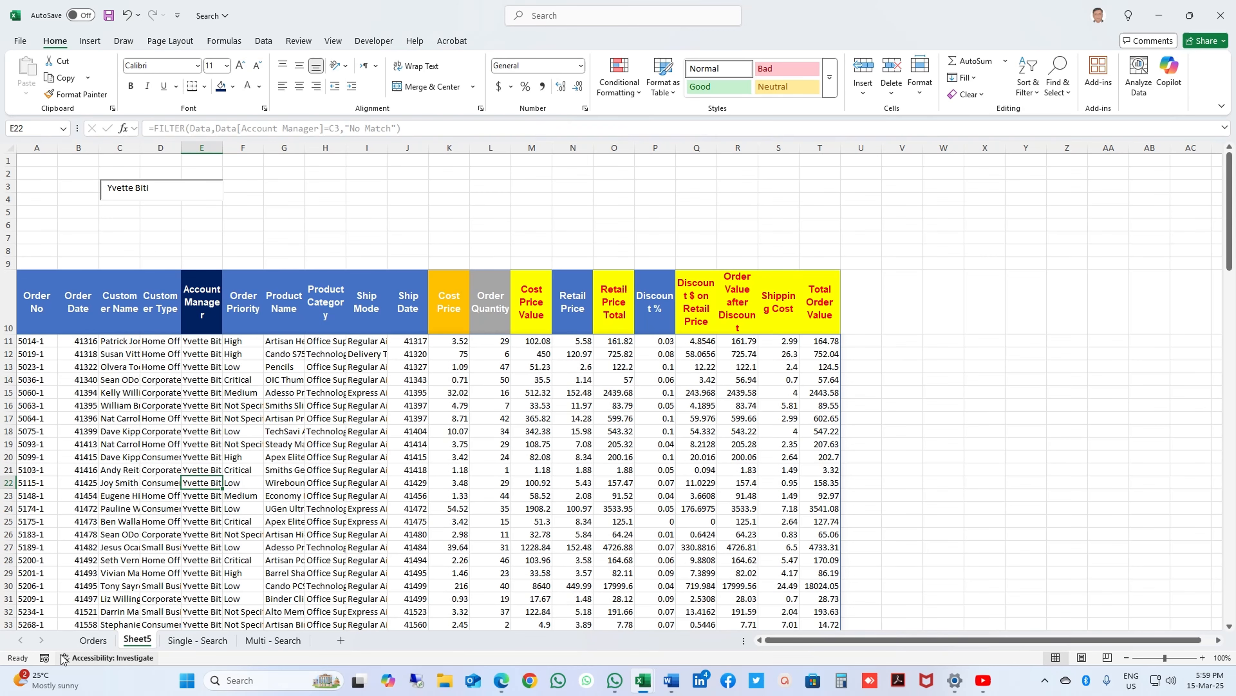
Step: Add a new worksheet and copy the Orders table's full header row into it, starting at cell A10
left_click(340, 639)
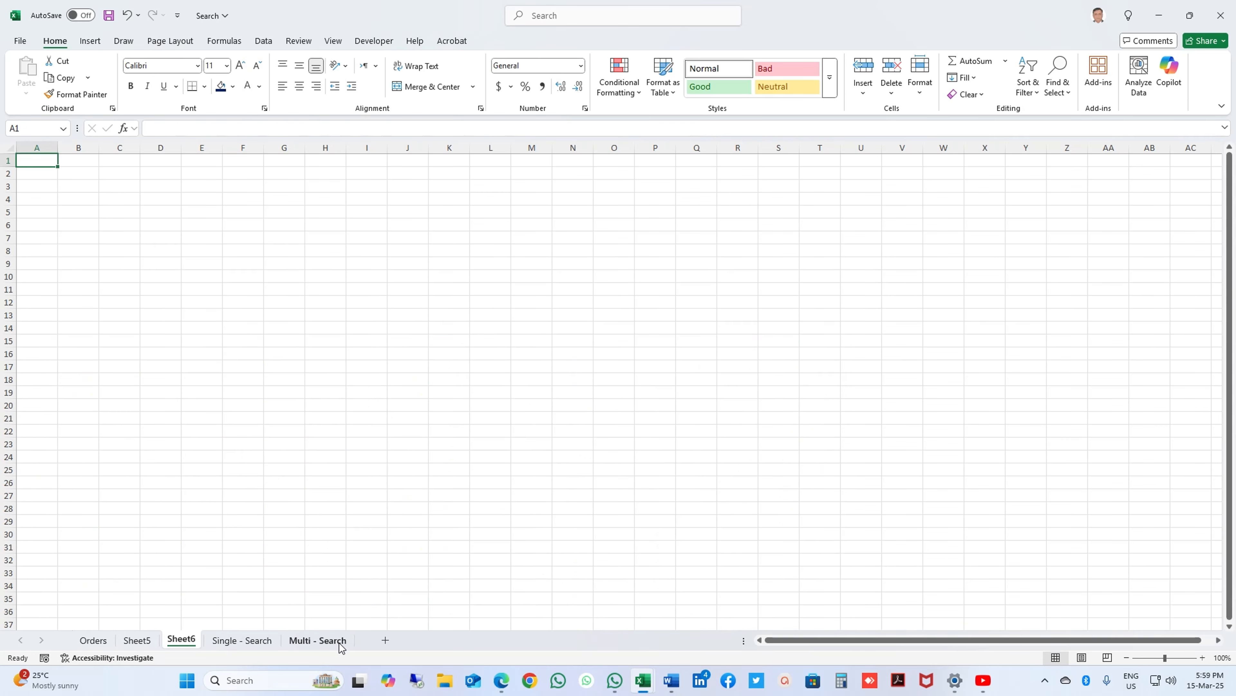
left_click(92, 640)
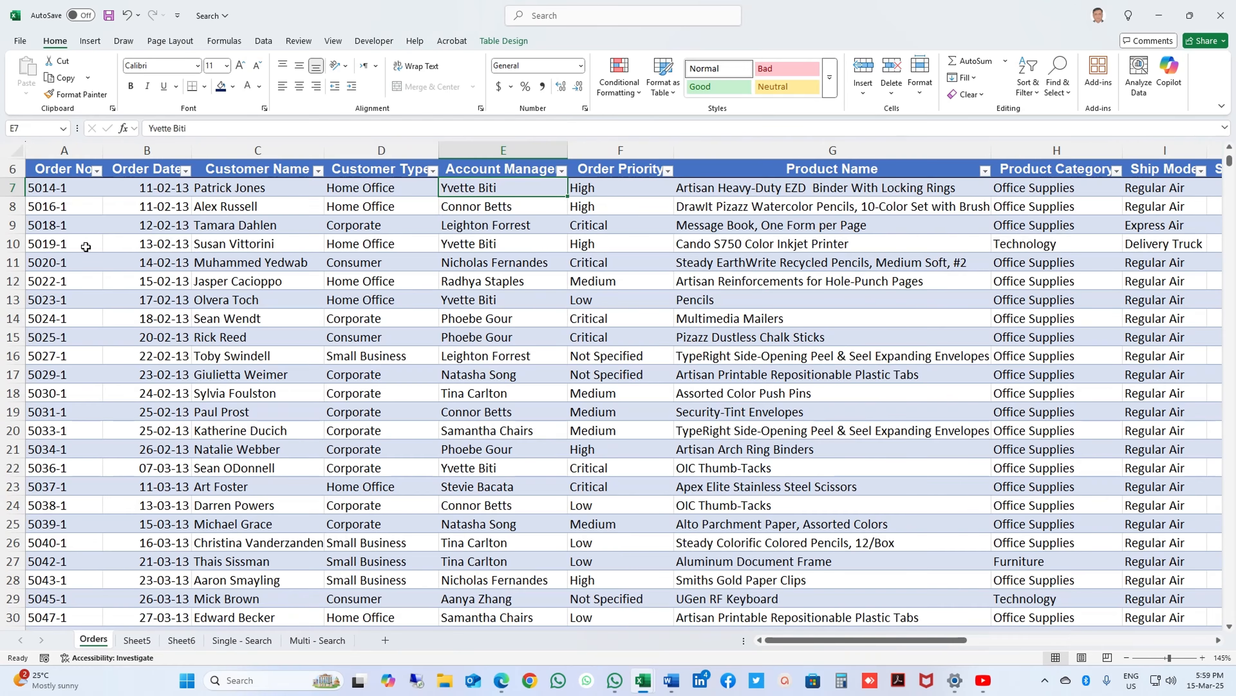
key("ctrl+Home")
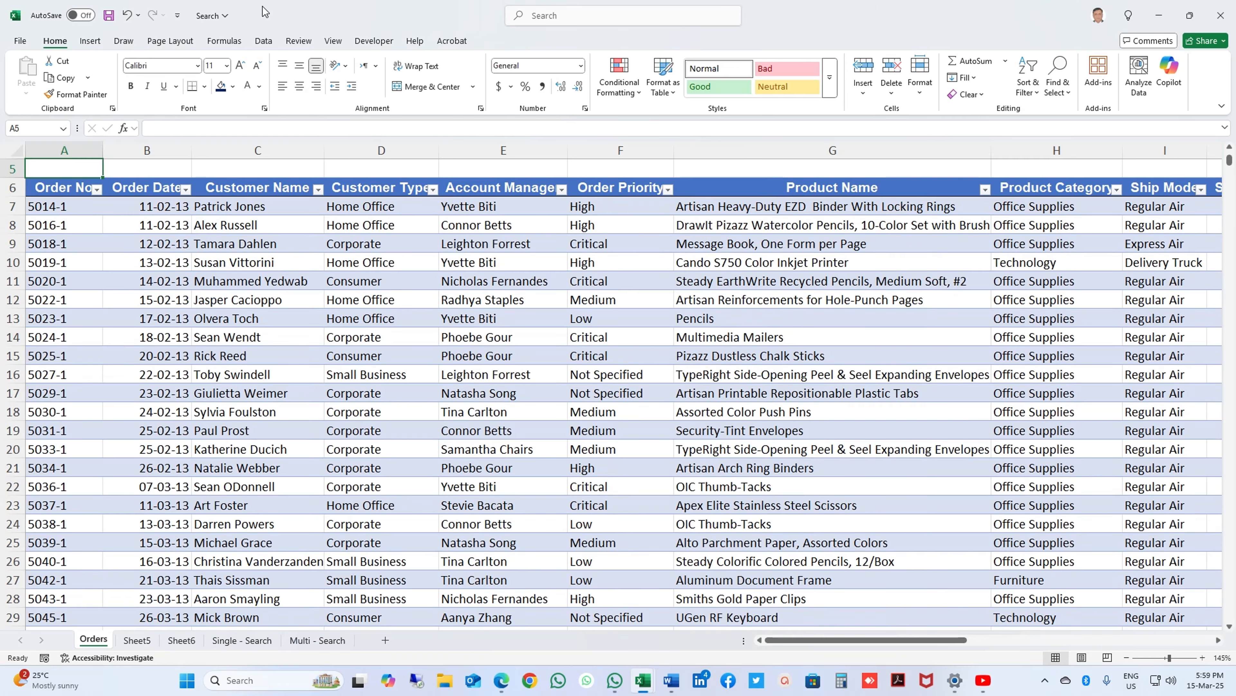
key("Down")
key("ctrl+shift+Right")
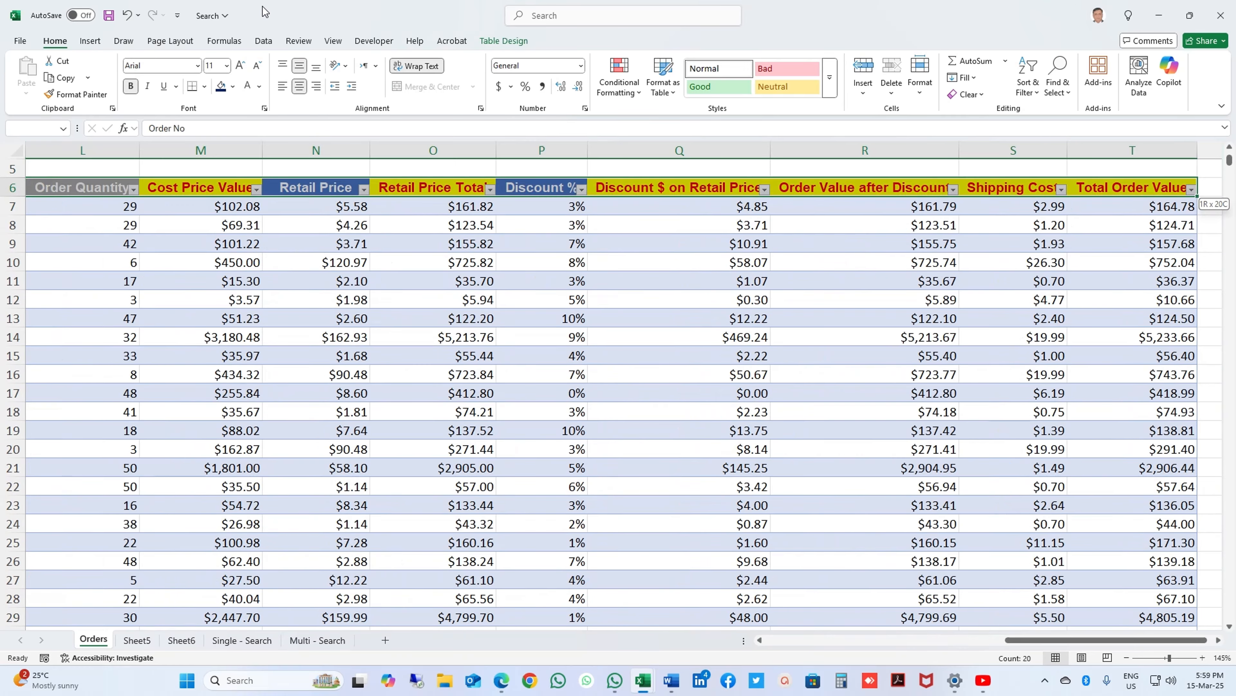
key("ctrl+c")
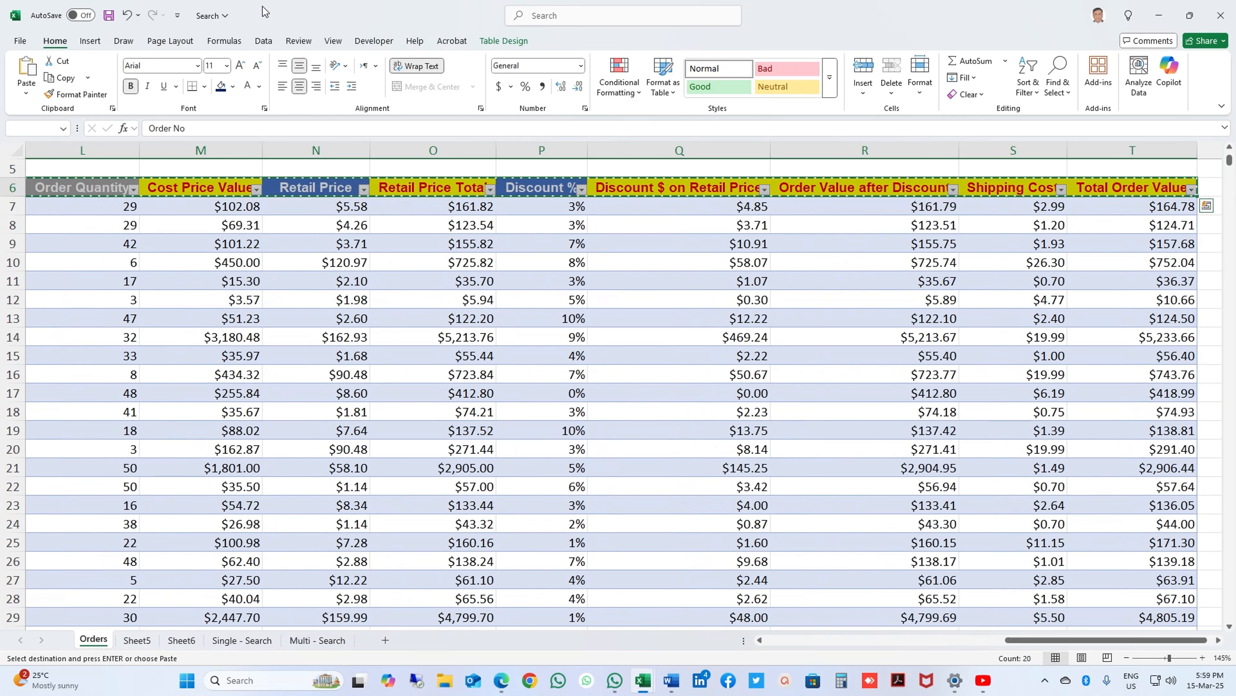
left_click(137, 641)
left_click(181, 640)
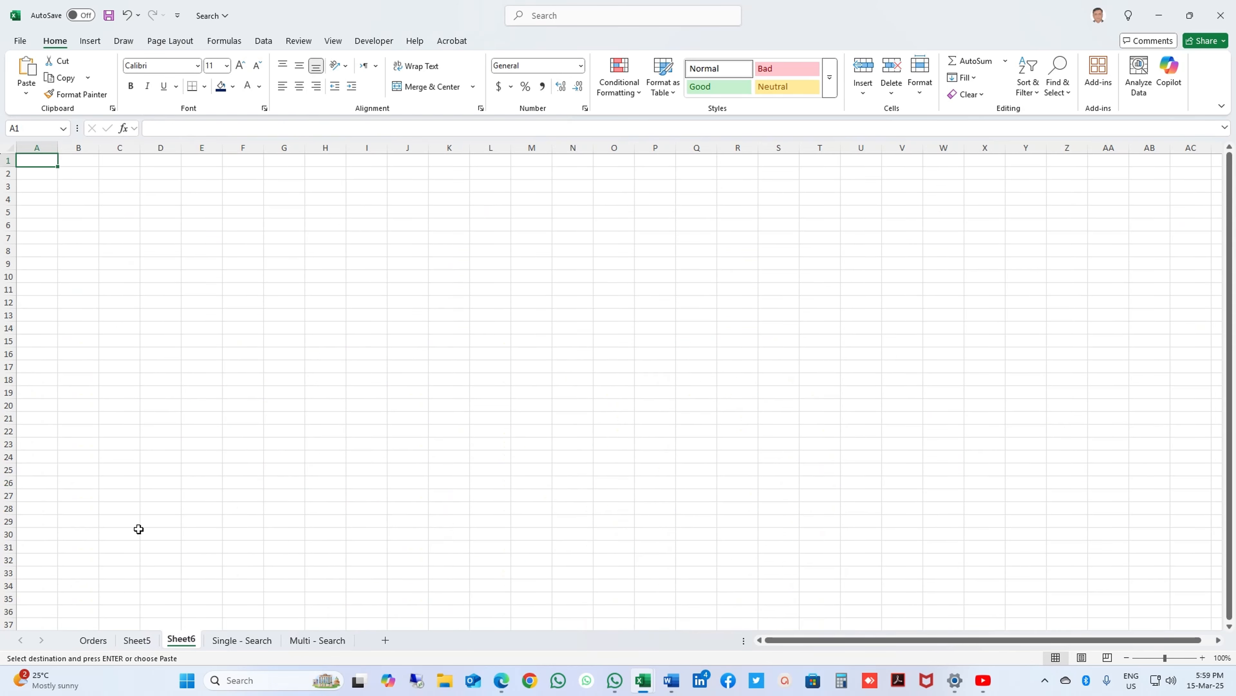
left_click(34, 277)
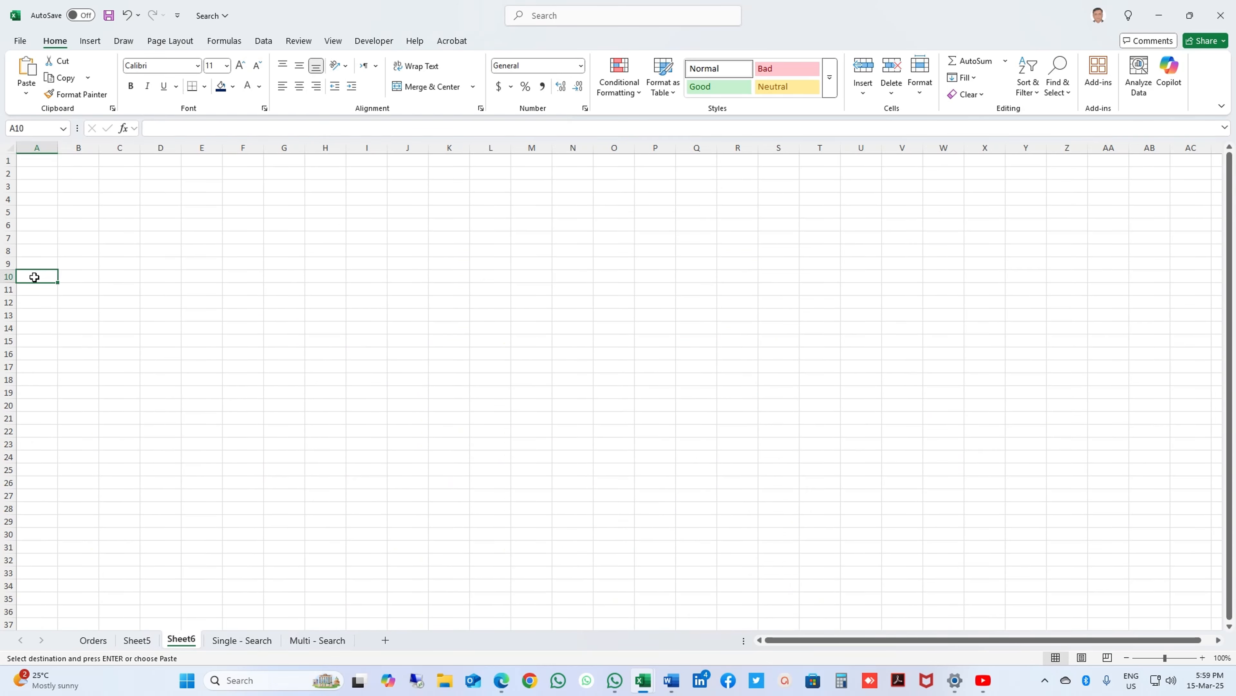
key("ctrl+v")
left_click(195, 384)
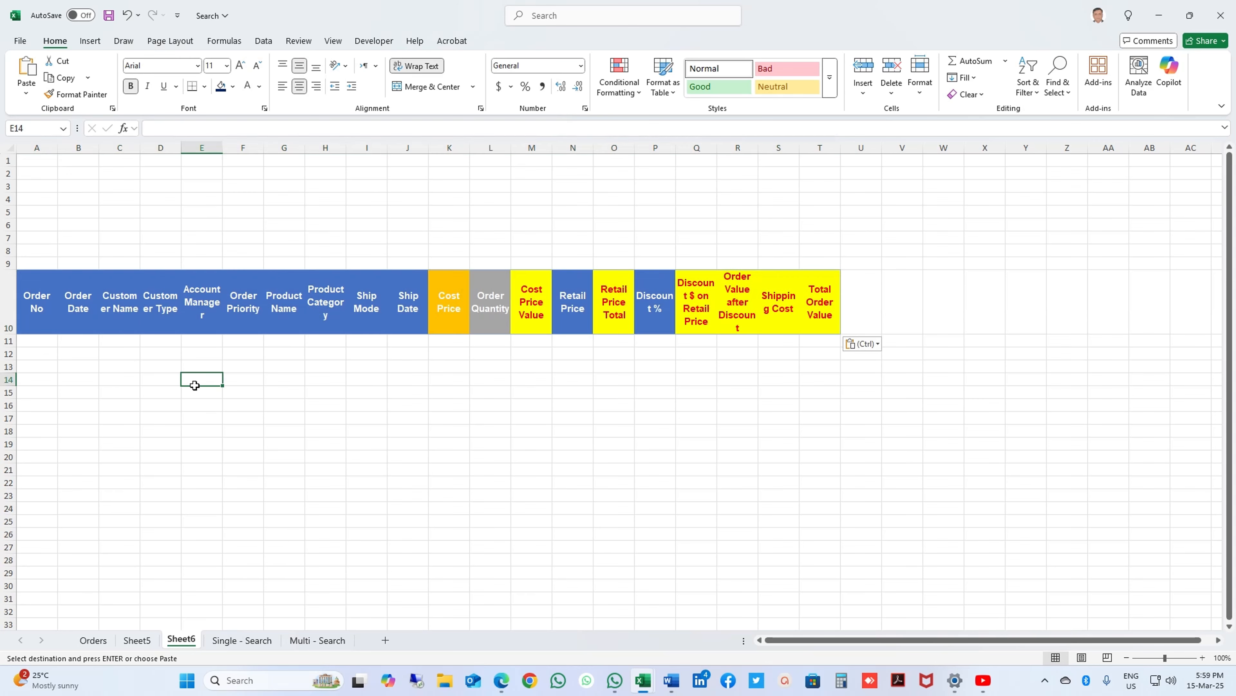
Step: Insert an ActiveX text box above the headers, covering about C3 to K4
left_click(147, 297)
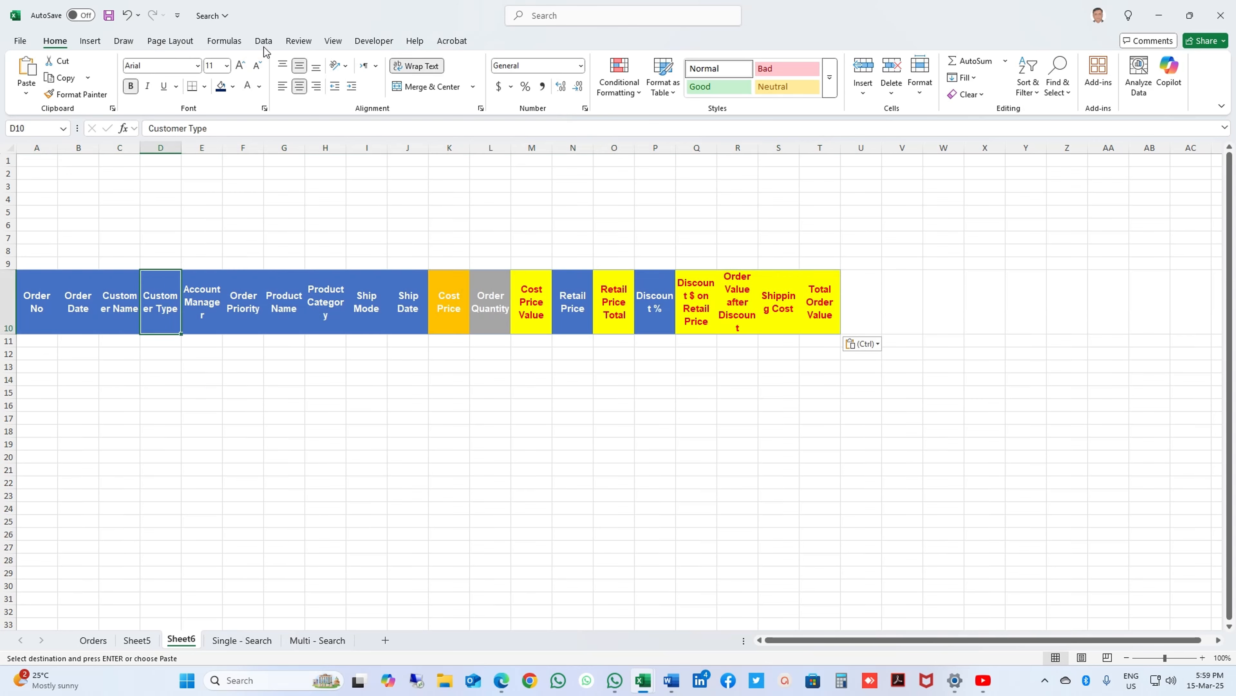
left_click(374, 41)
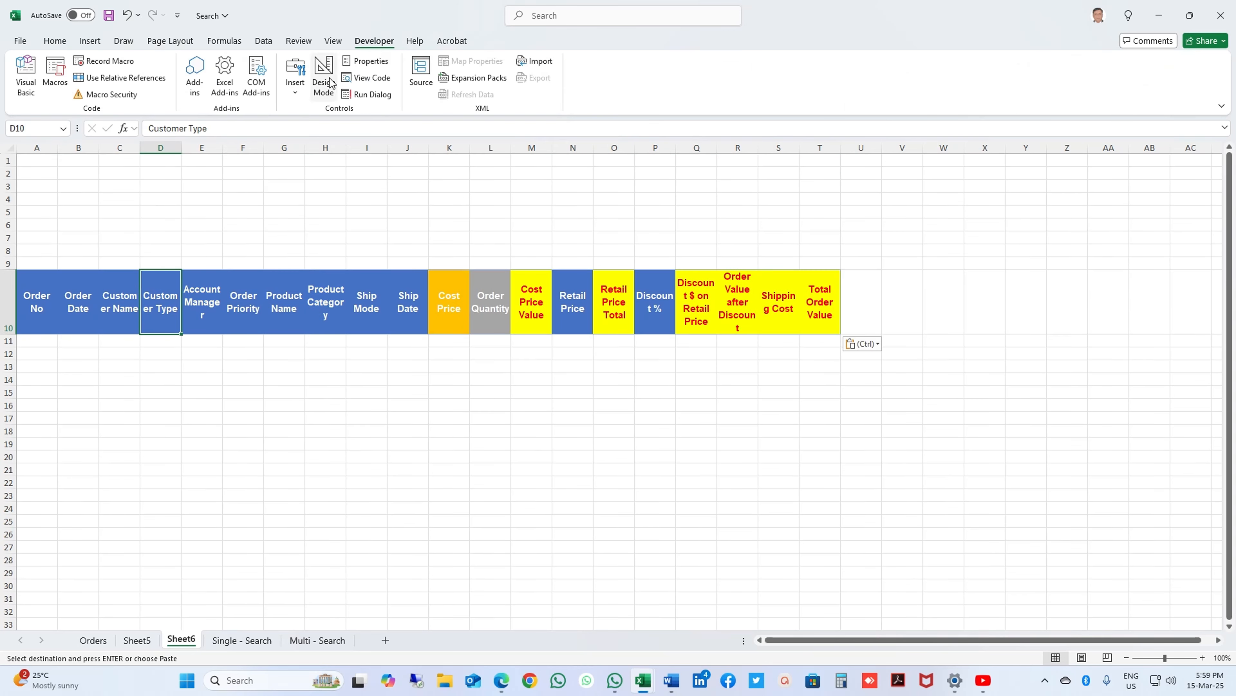
left_click(300, 81)
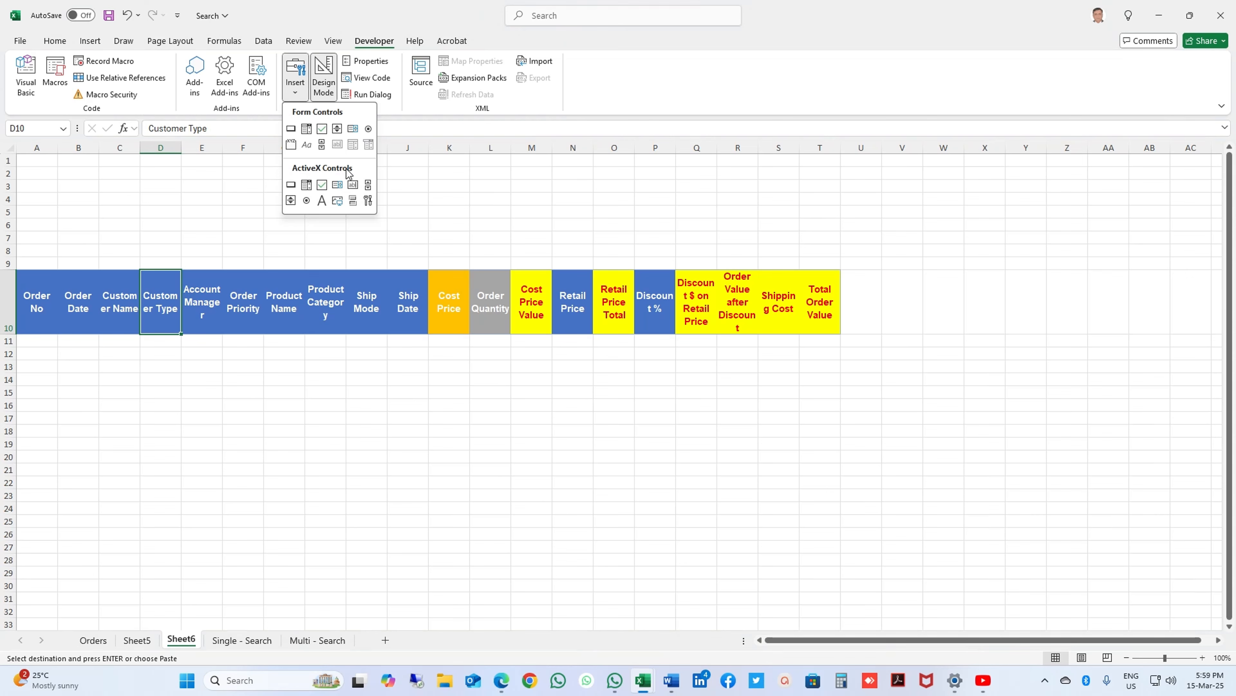
left_click(352, 184)
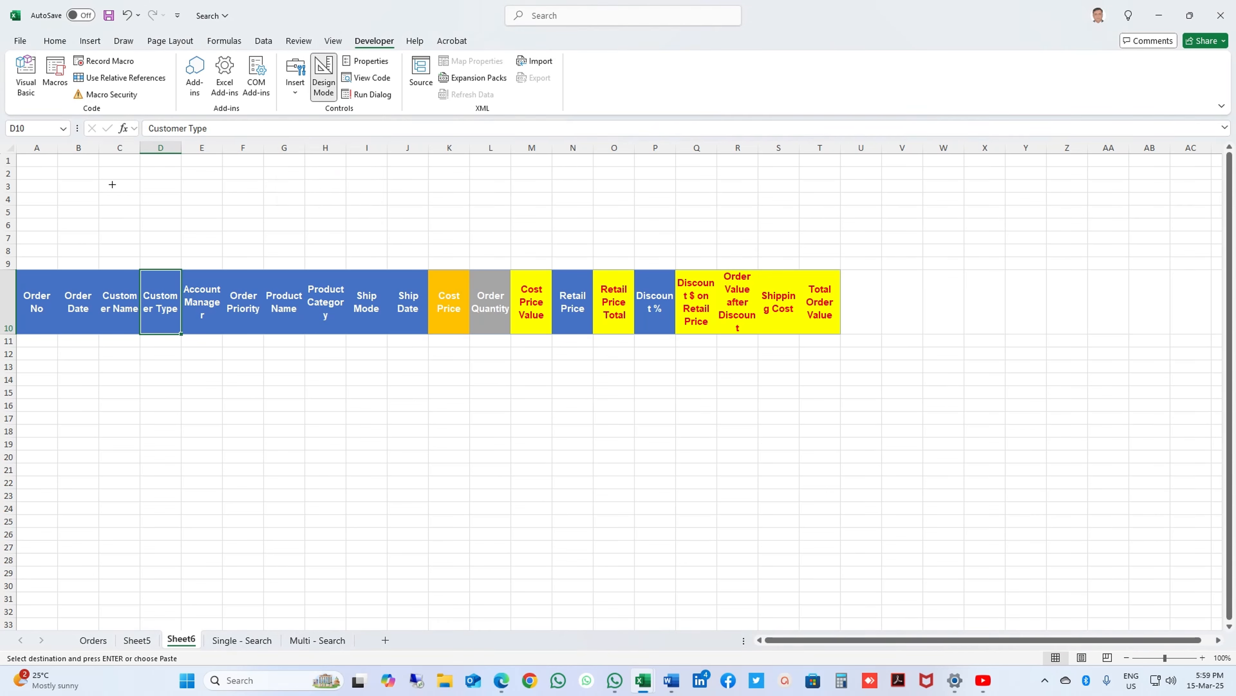
left_click_drag(97, 179, 470, 204)
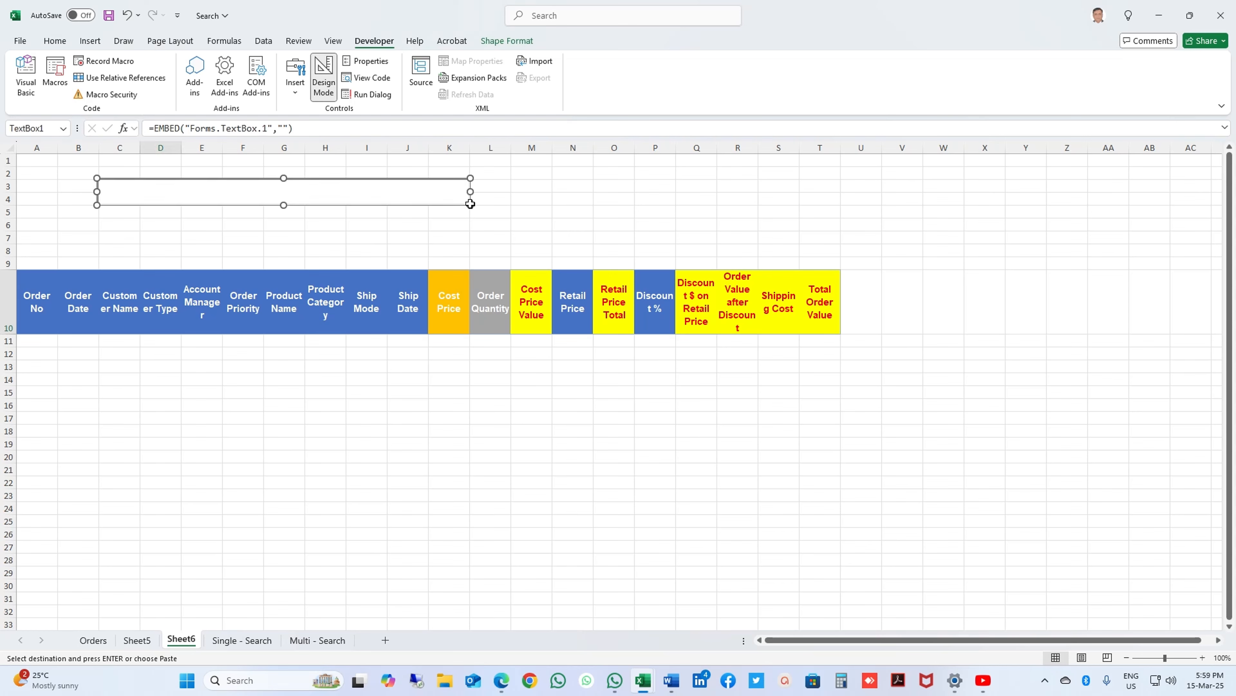
Step: Link the new text box to cell C3 and turn off Design Mode
right_click(248, 176)
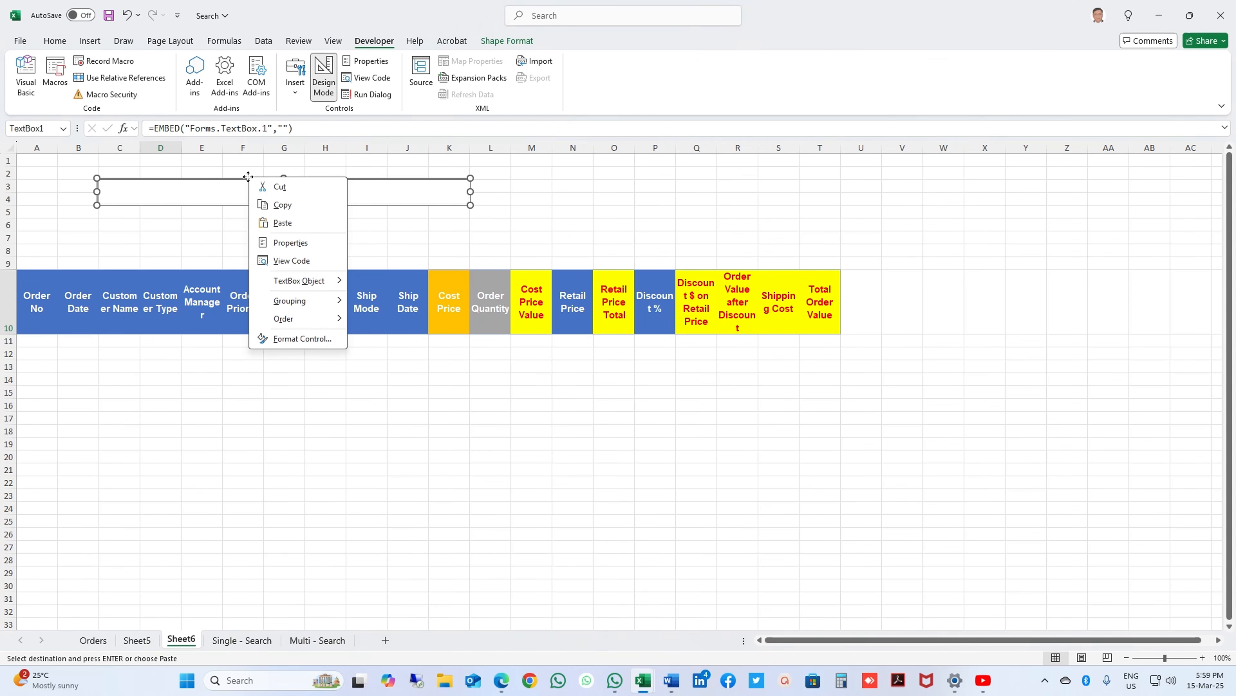
left_click(285, 243)
left_click(105, 281)
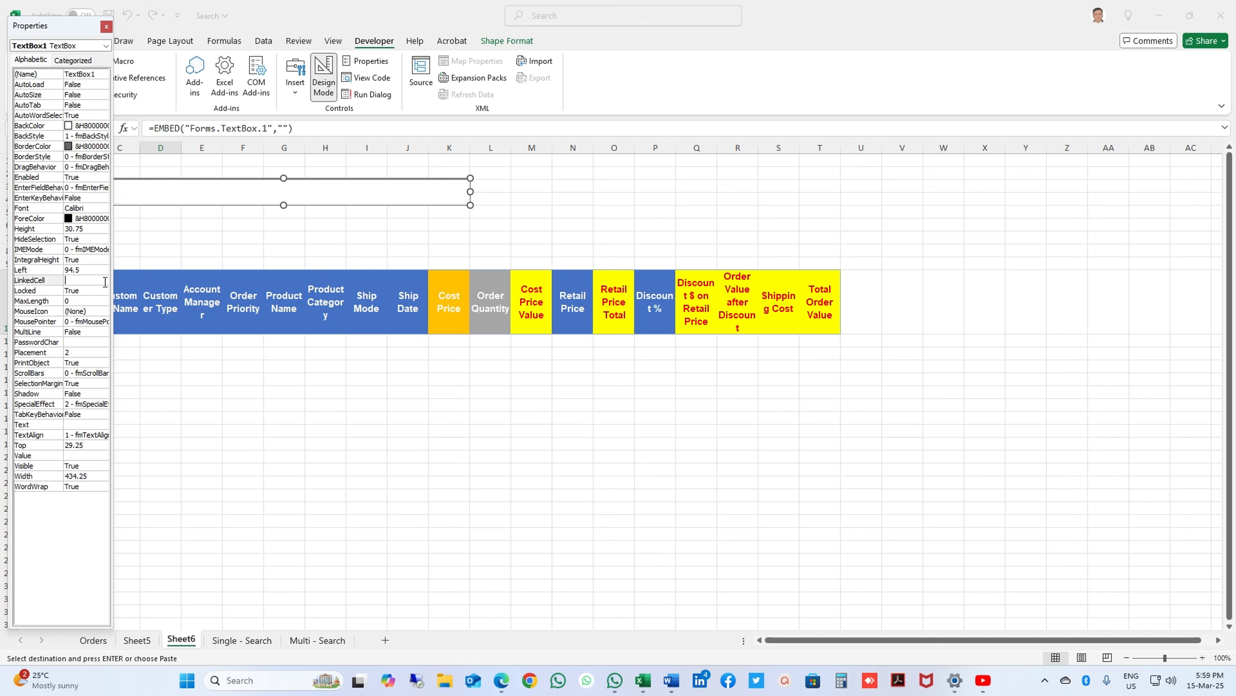
type("c3")
left_click(109, 28)
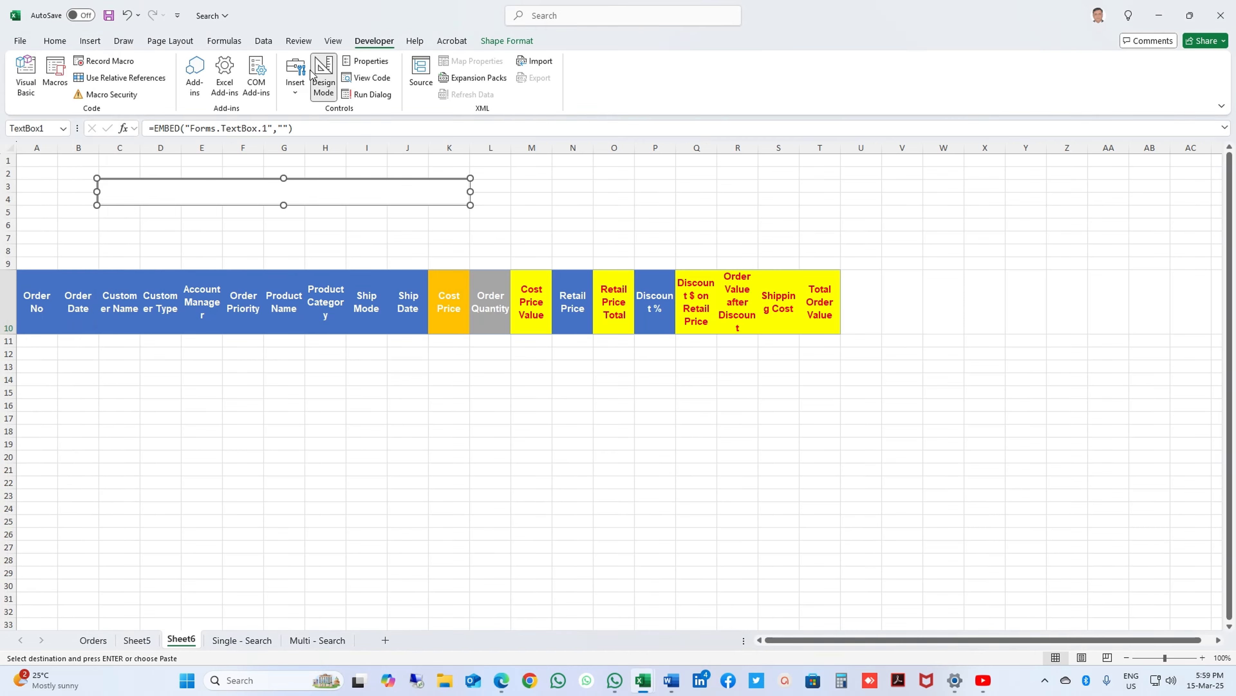
left_click(324, 74)
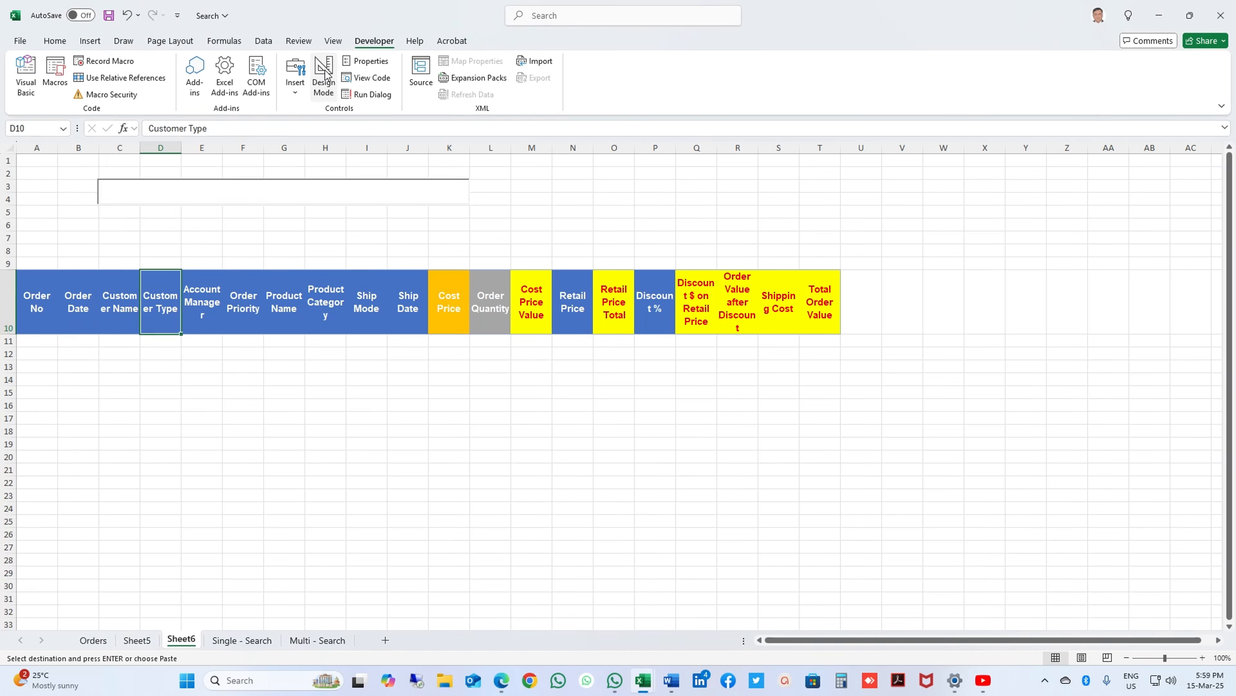
Step: Start a formula in A11 that filters the Data table with ISNUMBER and SEARCH, looking for the text in C3
left_click(53, 341)
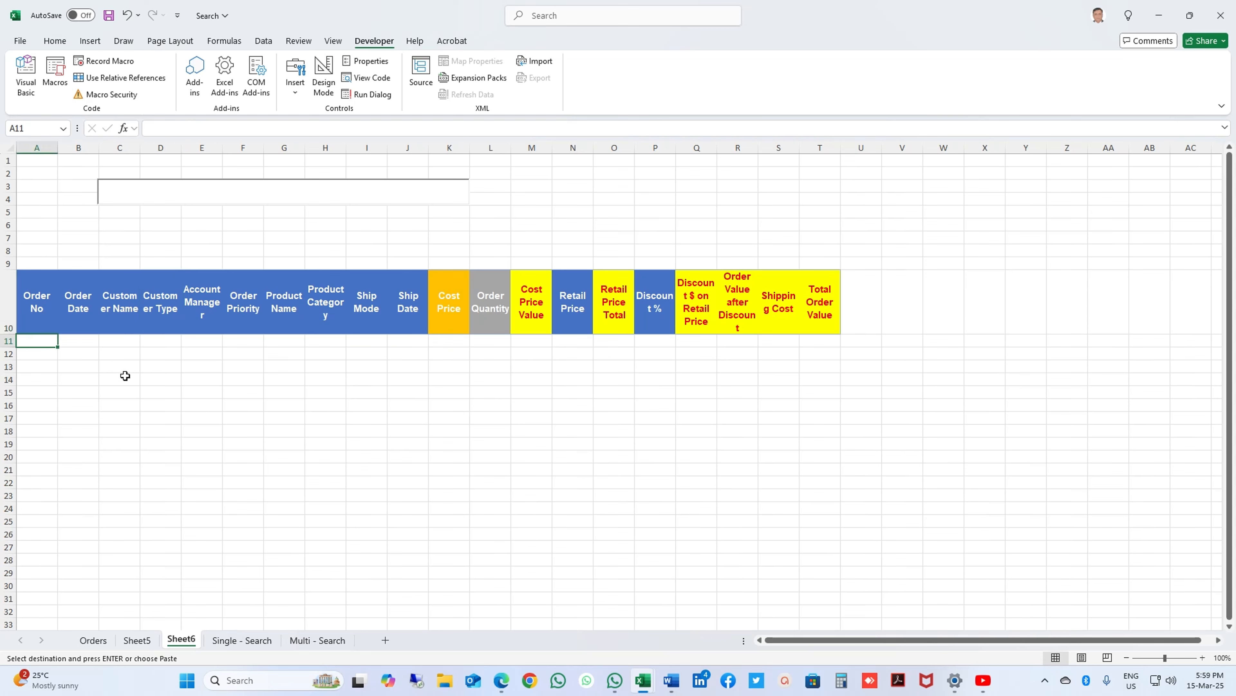
type("=fil")
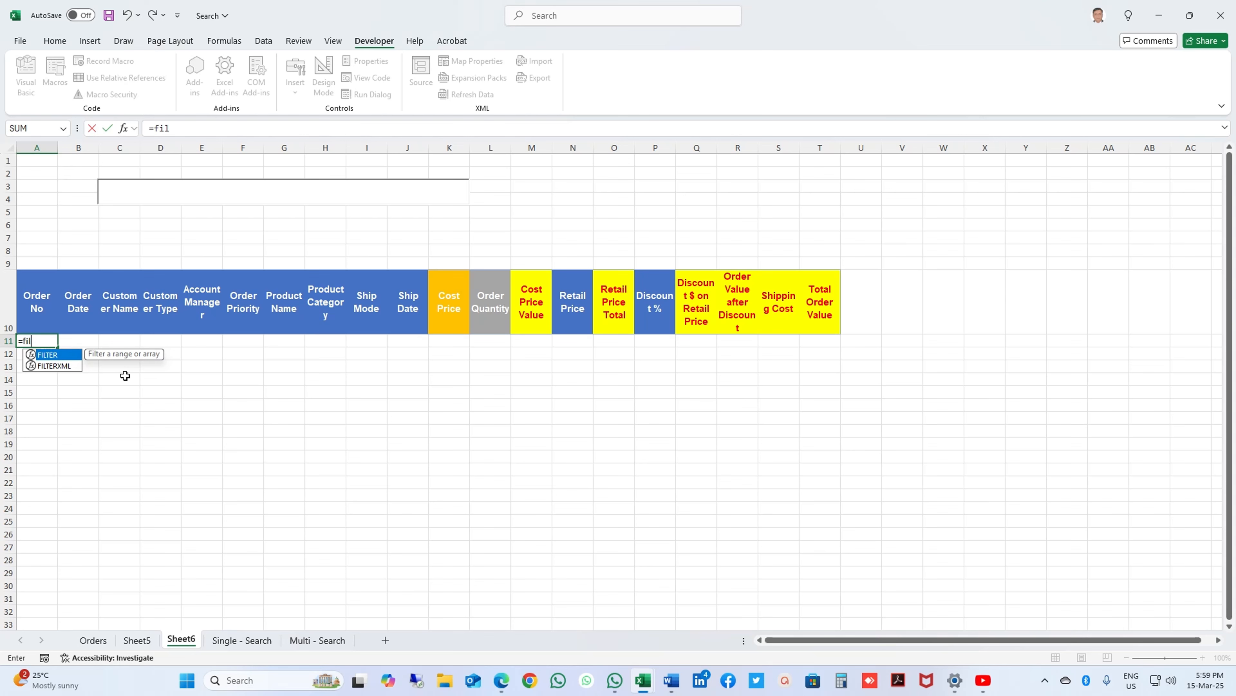
key("Tab")
type("data")
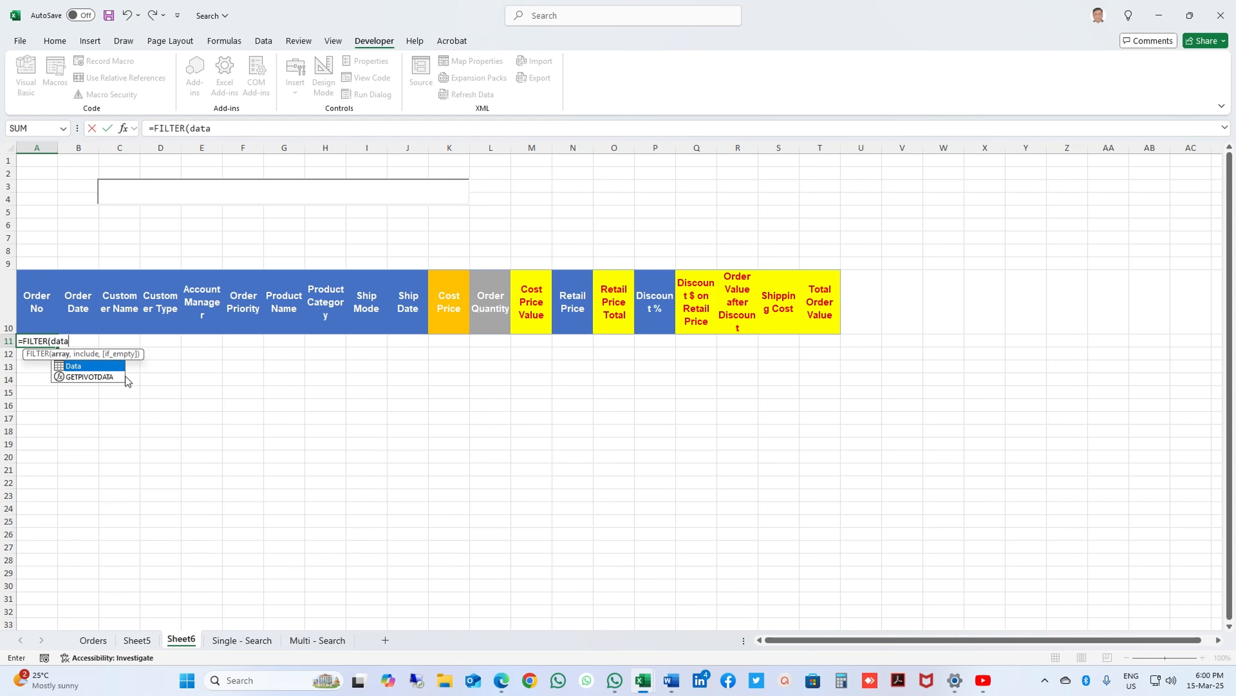
type(",isn")
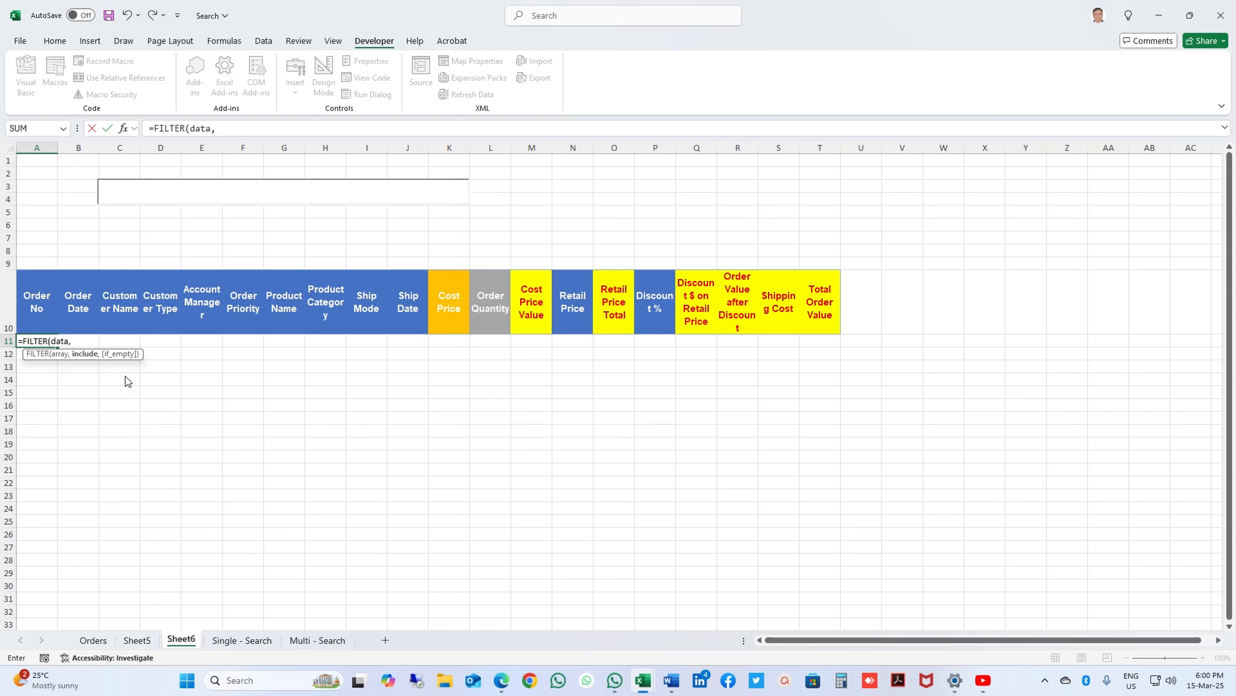
key("Down")
key("Down")
key("Tab")
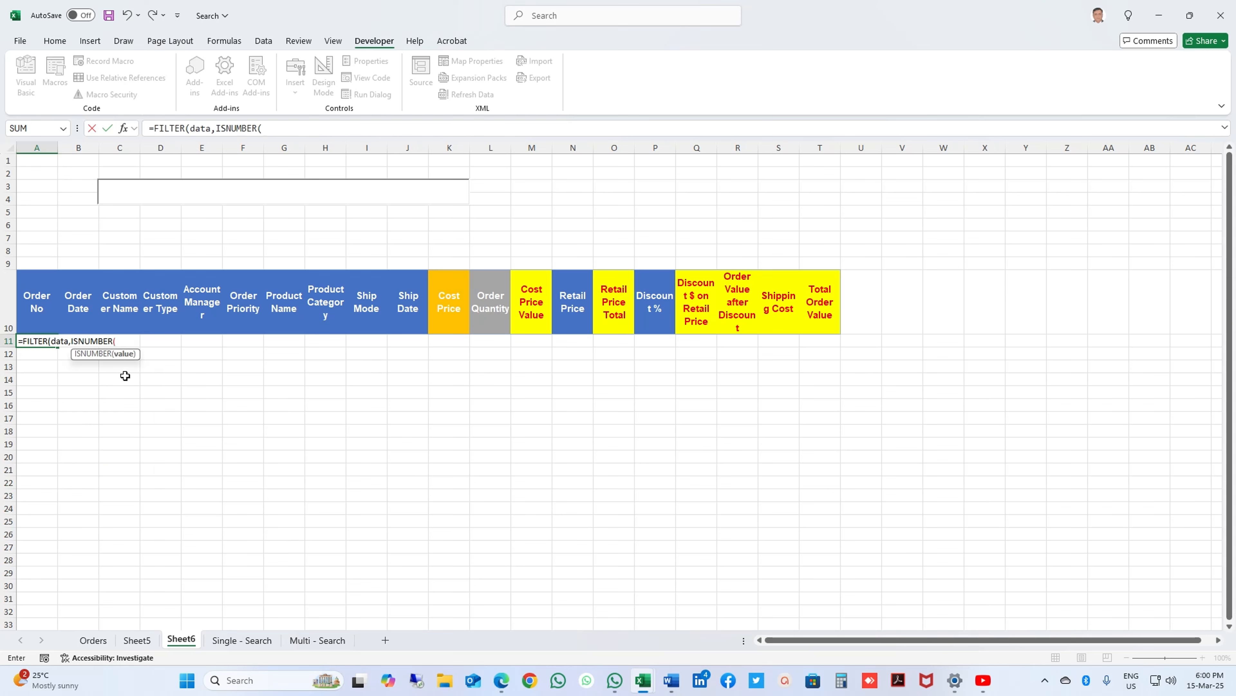
type("sear")
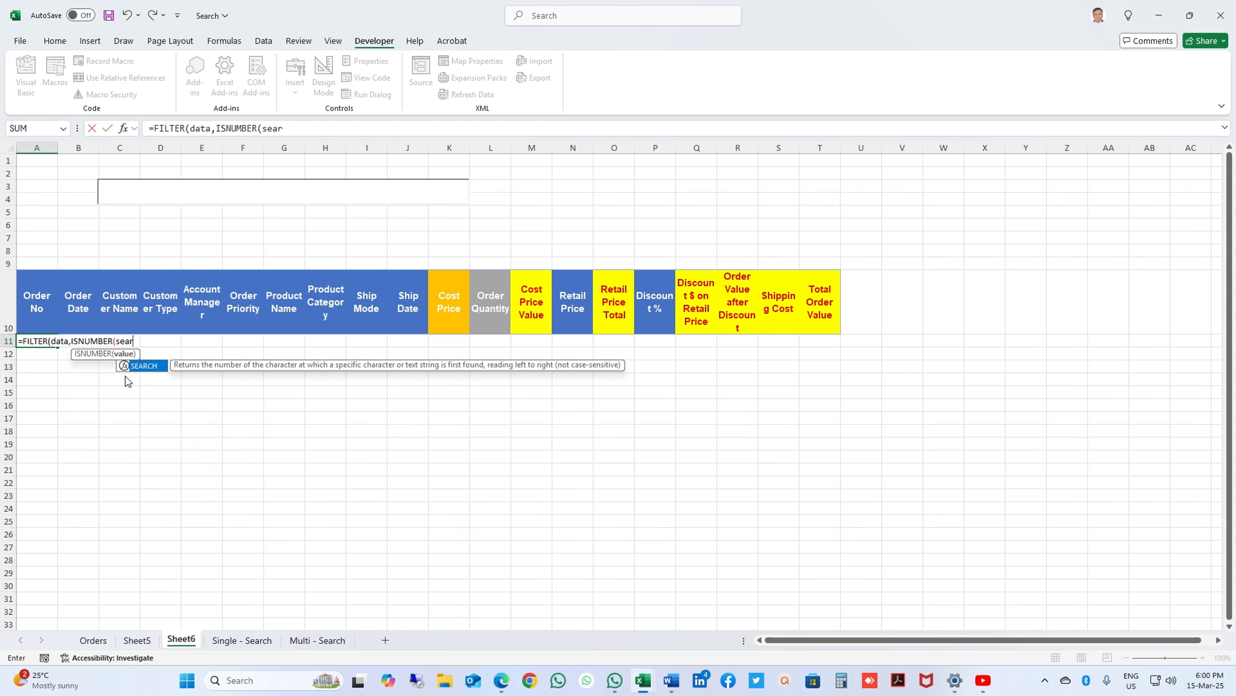
key("Tab")
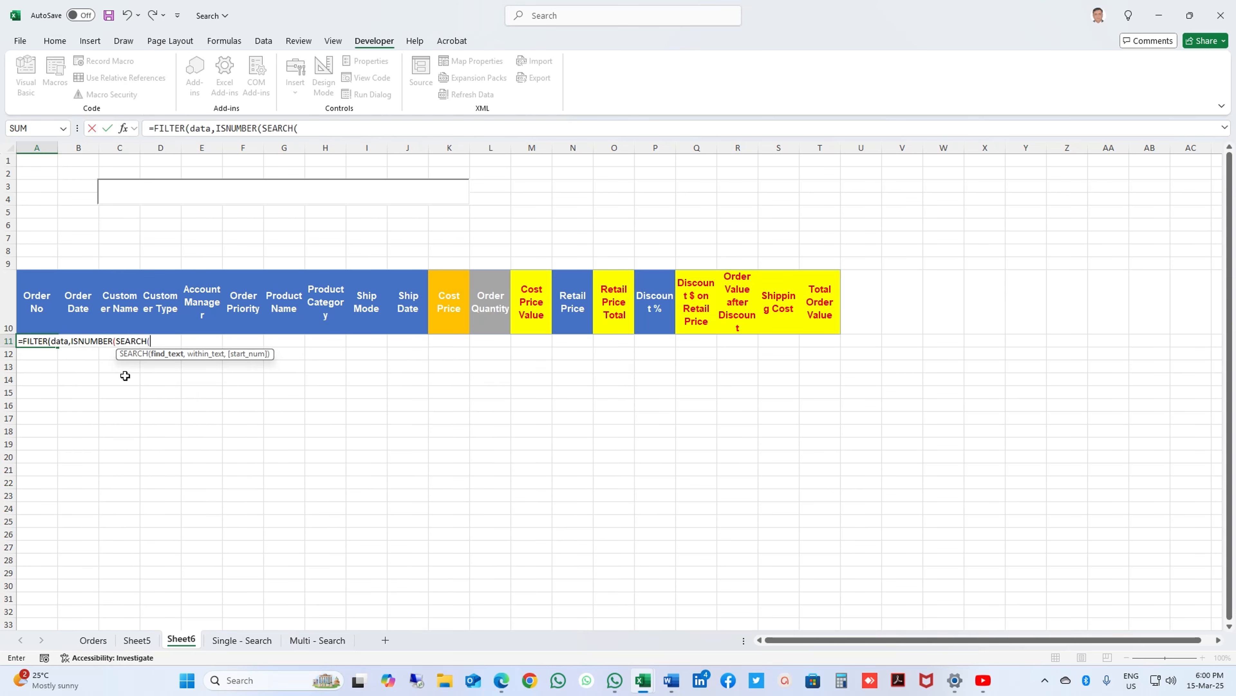
type("c")
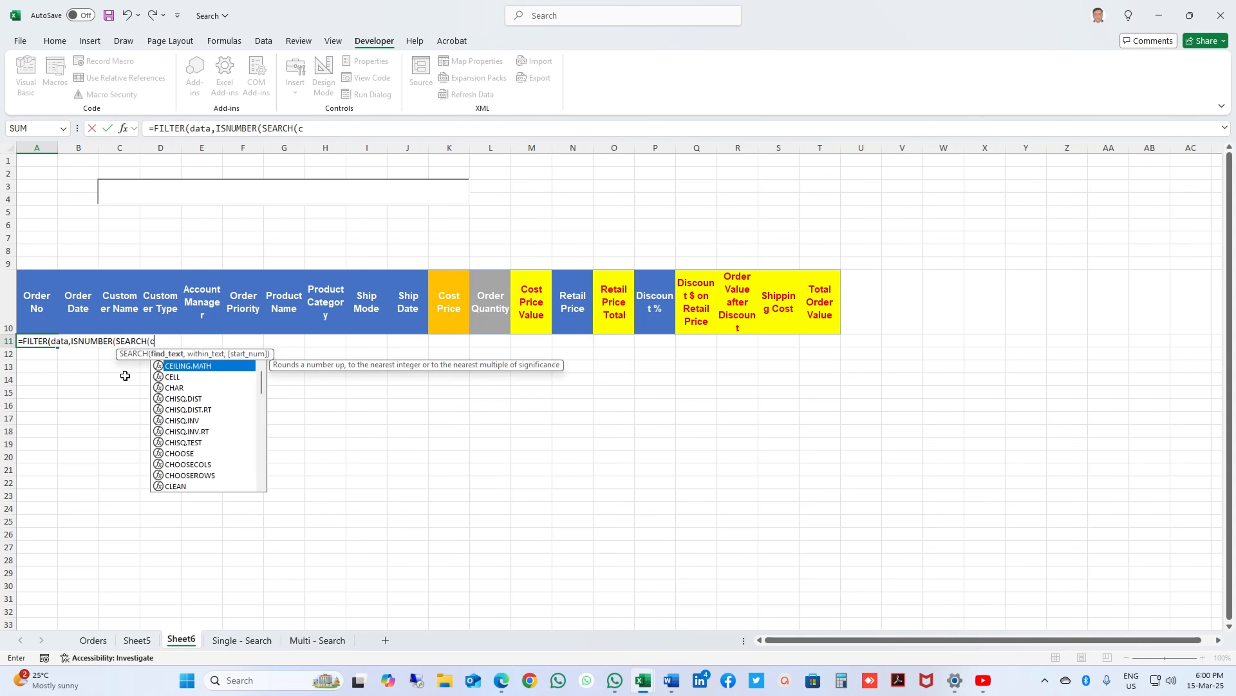
type("3")
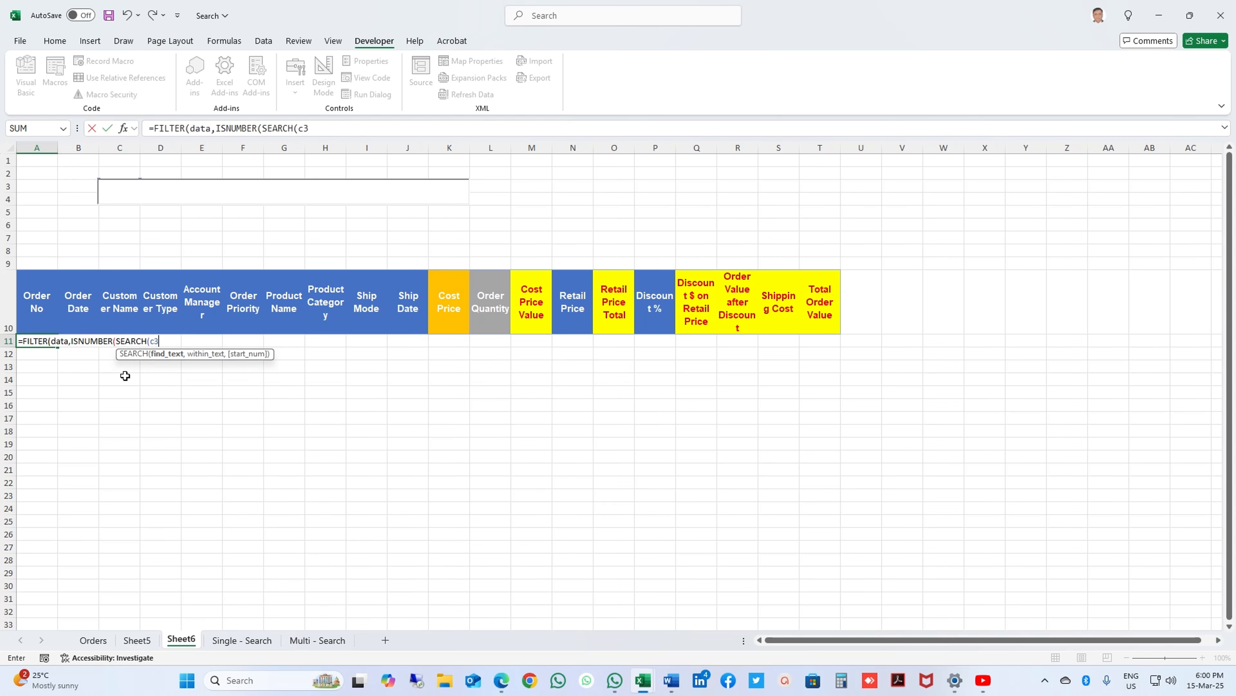
type(",")
Step: Set the SEARCH within_text argument to the Orders table's entire Customer Name column
left_click(104, 648)
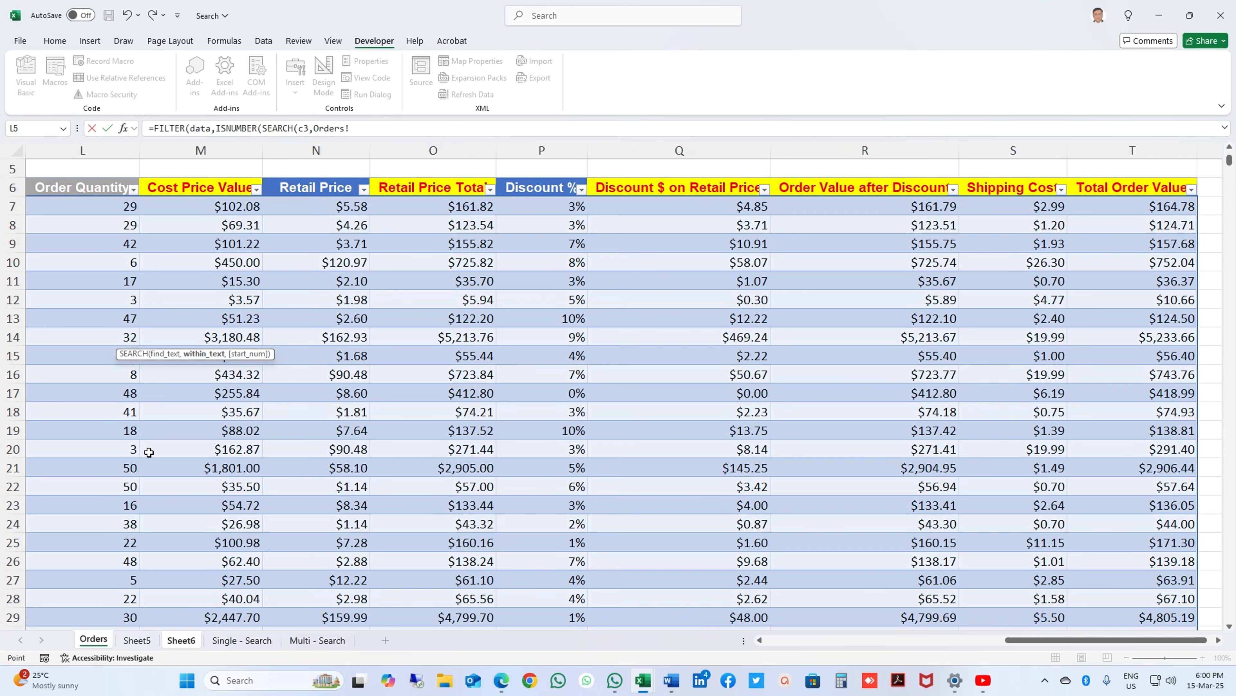
left_click(154, 433)
key("ctrl+Home")
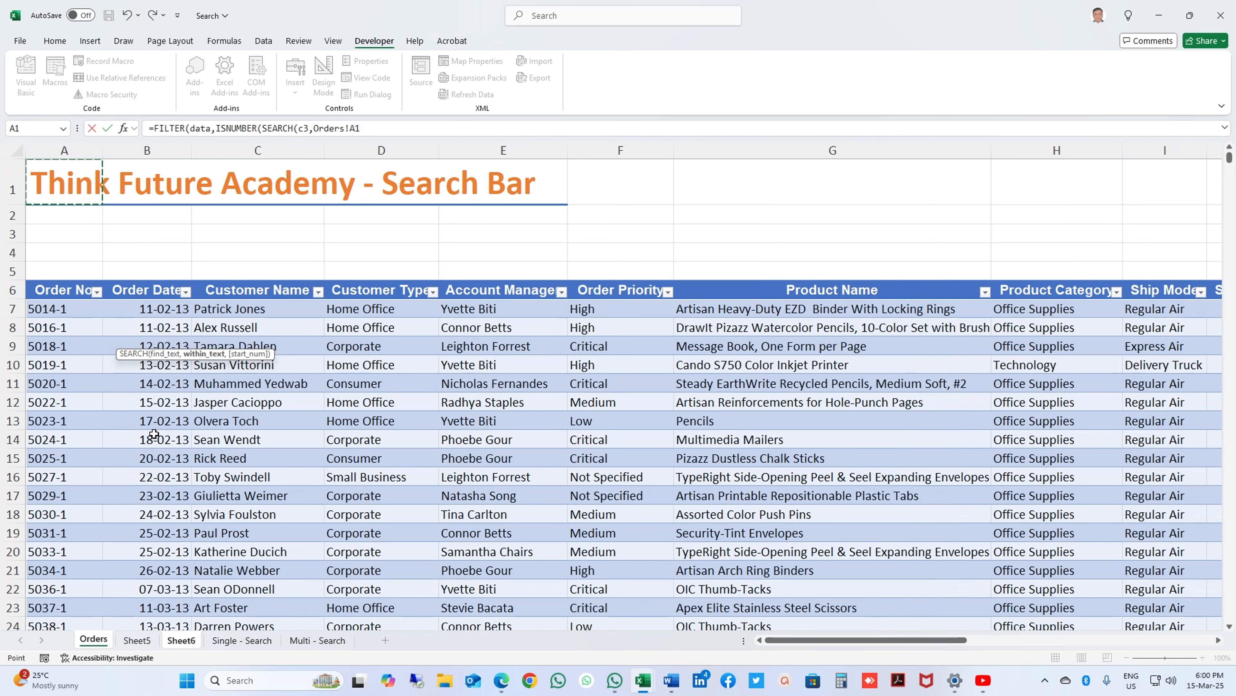
left_click(267, 308)
key("ctrl+shift+Down")
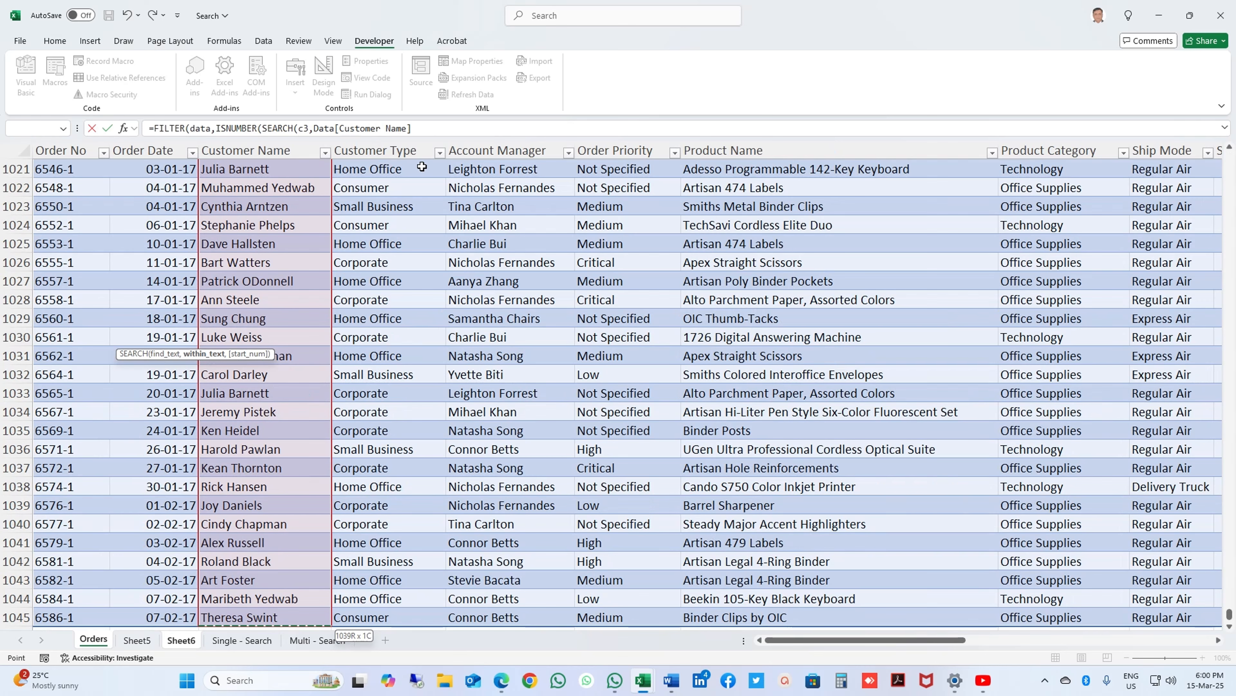
Step: Close the SEARCH and ISNUMBER functions after the column reference, add "No Match" as the if_empty result, and enter the formula
left_click(430, 128)
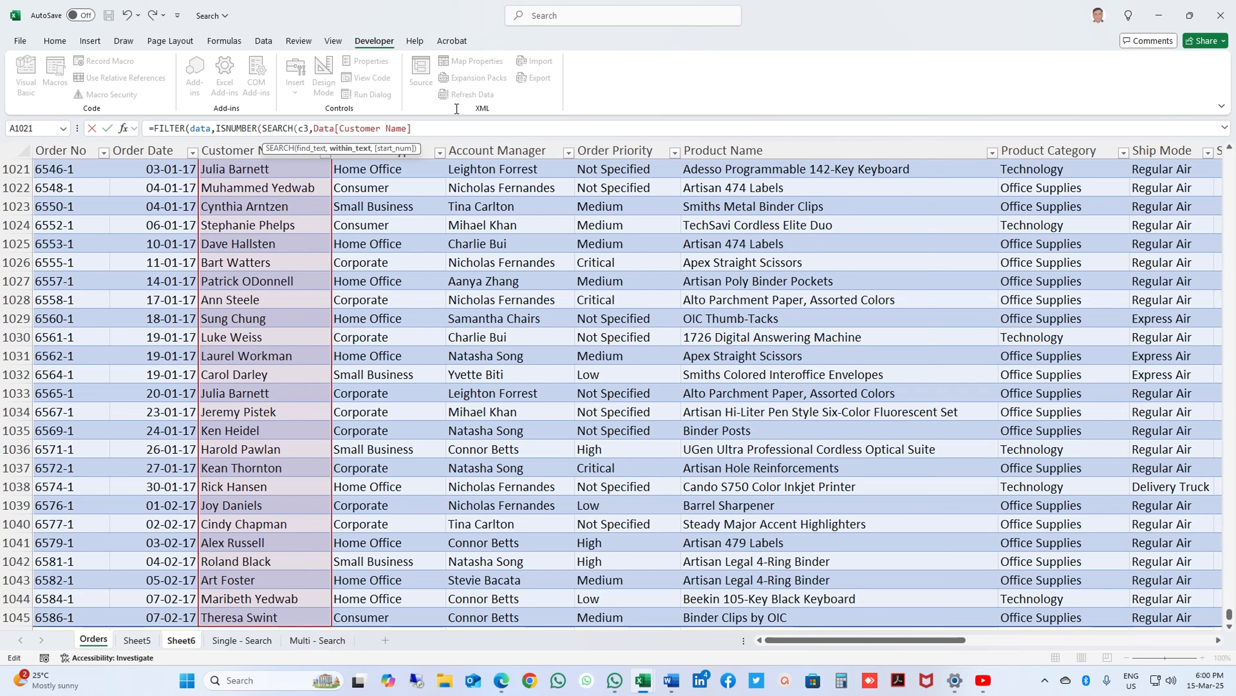
type(",\"No Match")
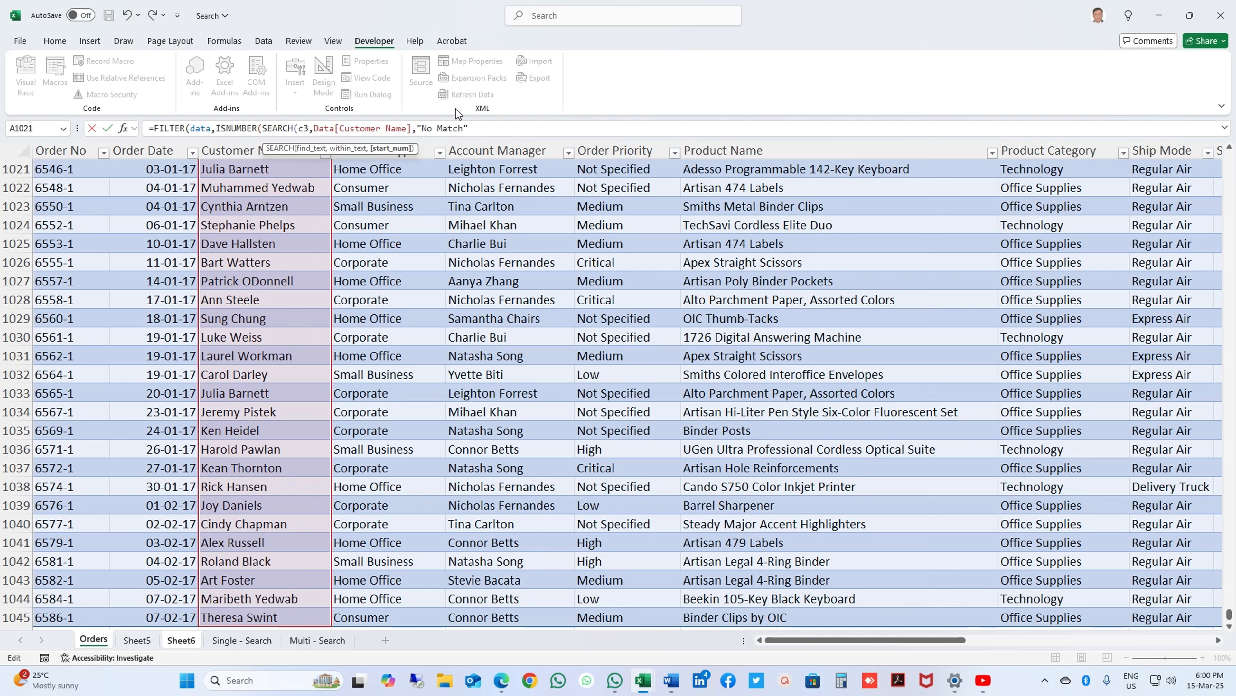
type(")")
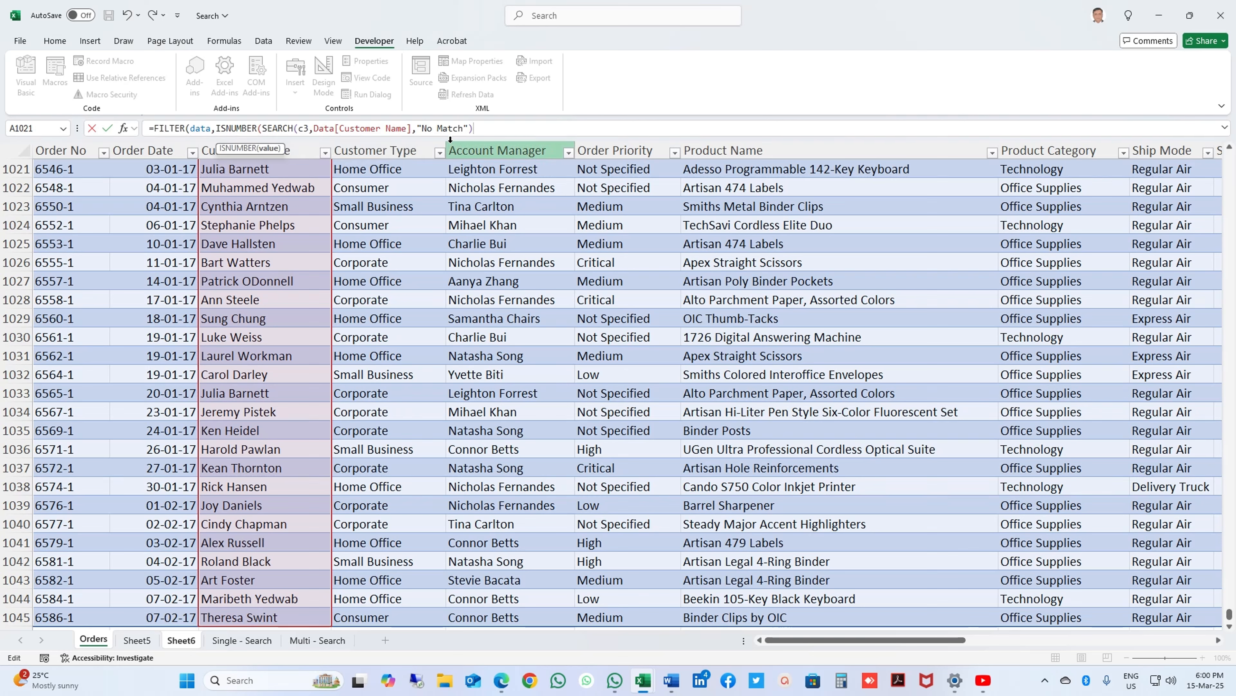
left_click(411, 127)
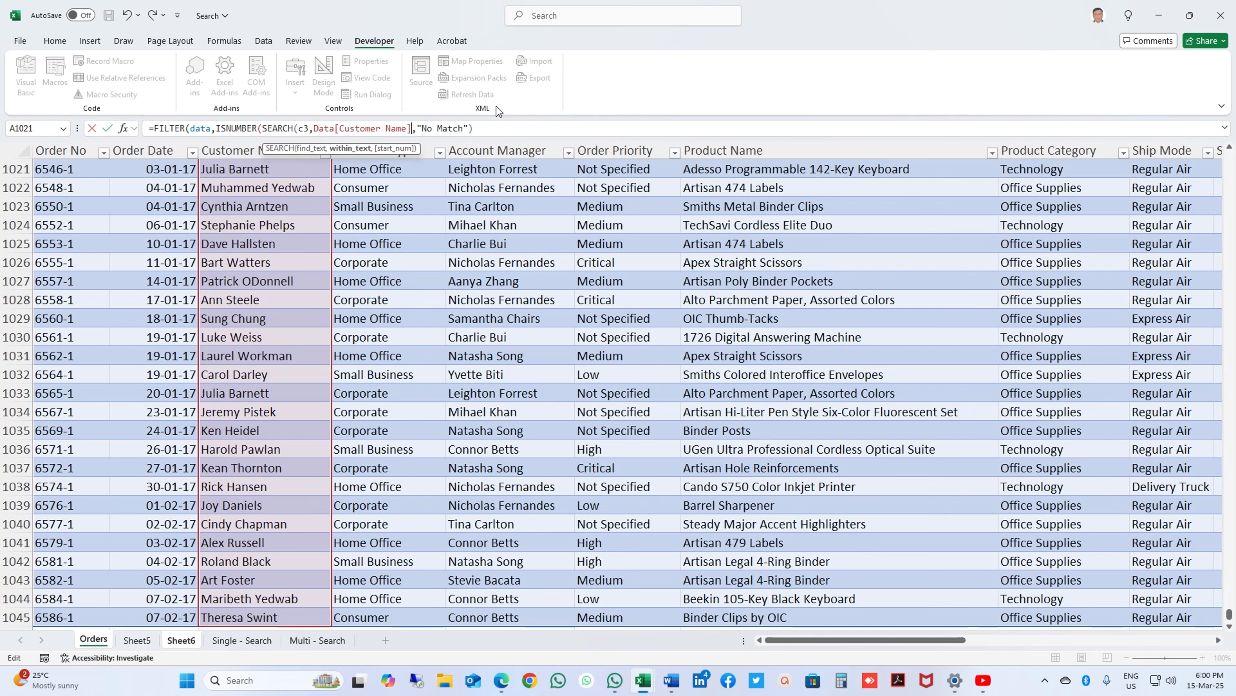
type("))")
key("Return")
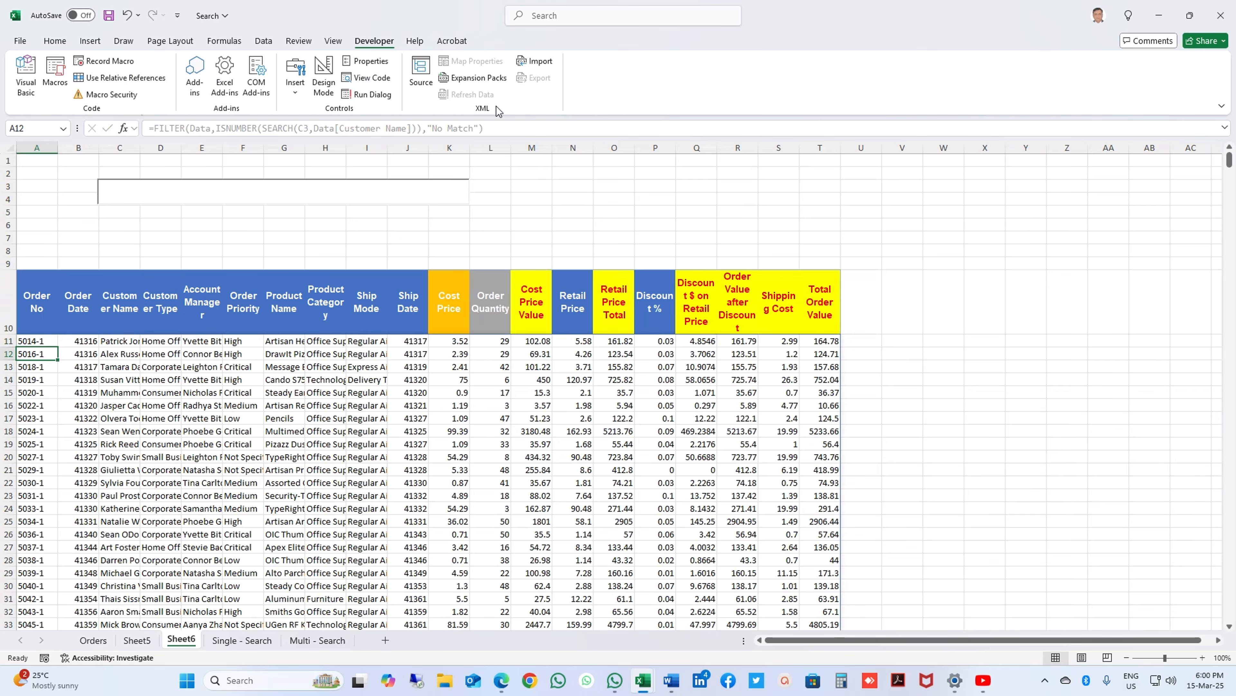
left_click(319, 378)
left_click(303, 403)
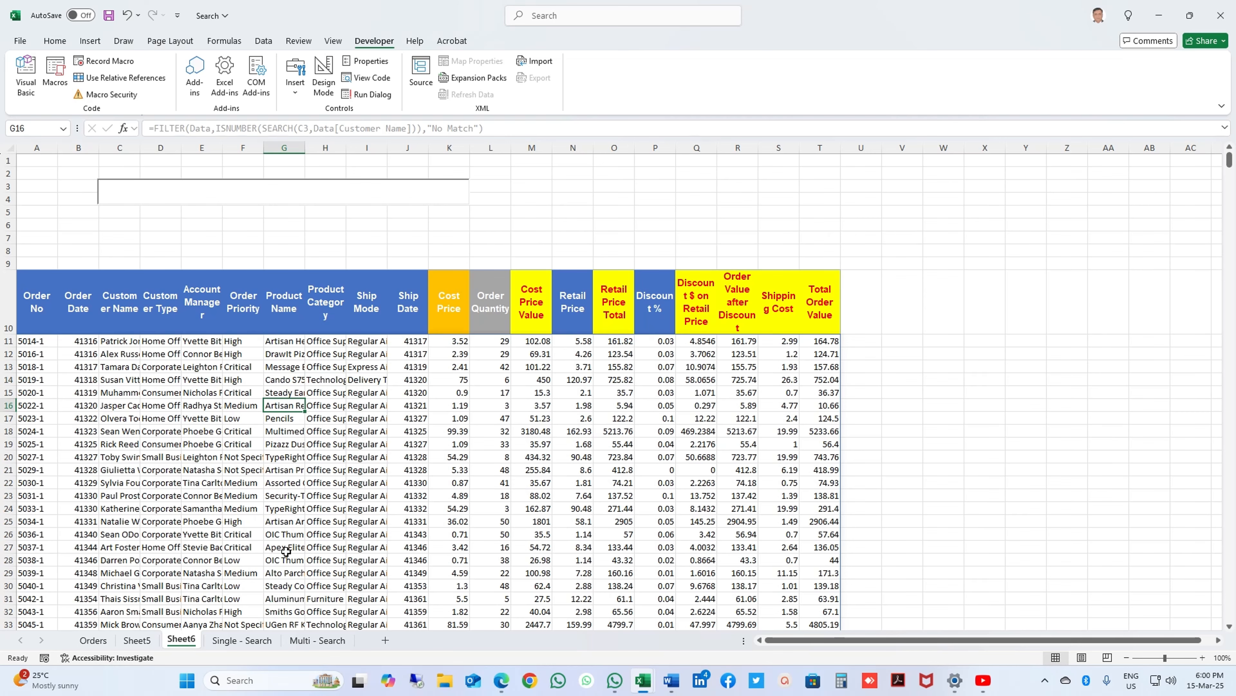
Step: Copy the customer name from C1027 on the Orders sheet and paste it into the search box on Sheet6
left_click(95, 640)
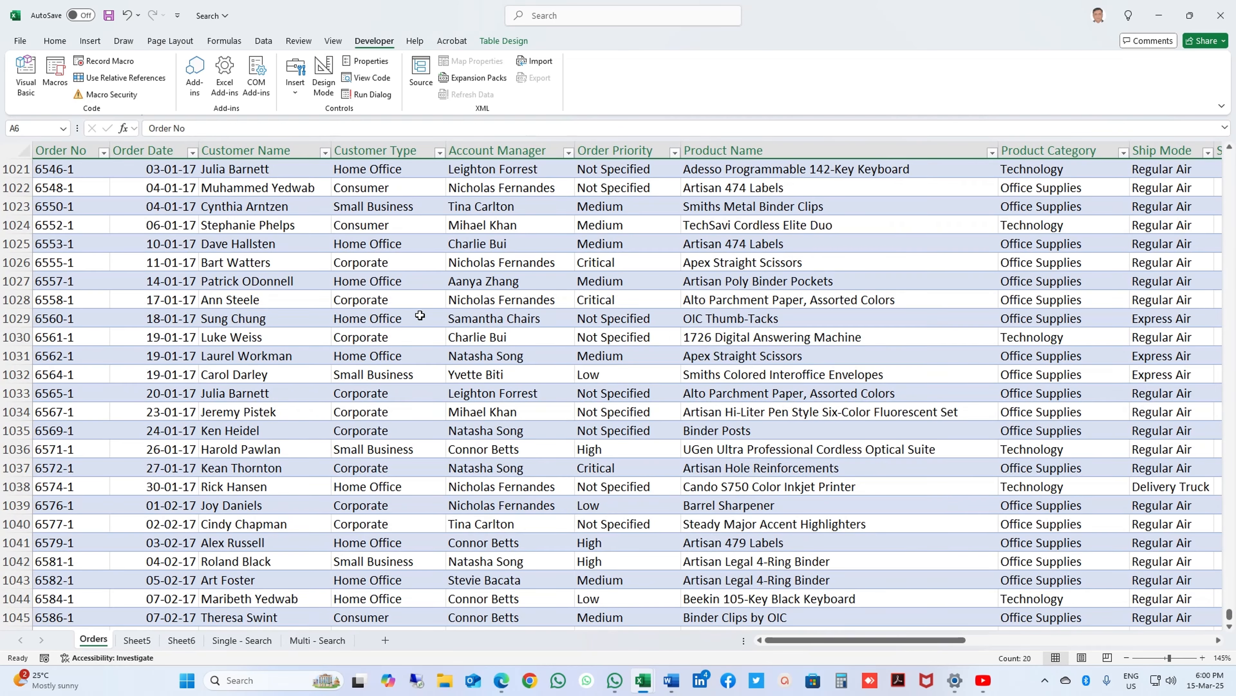
left_click(404, 285)
left_click(305, 285)
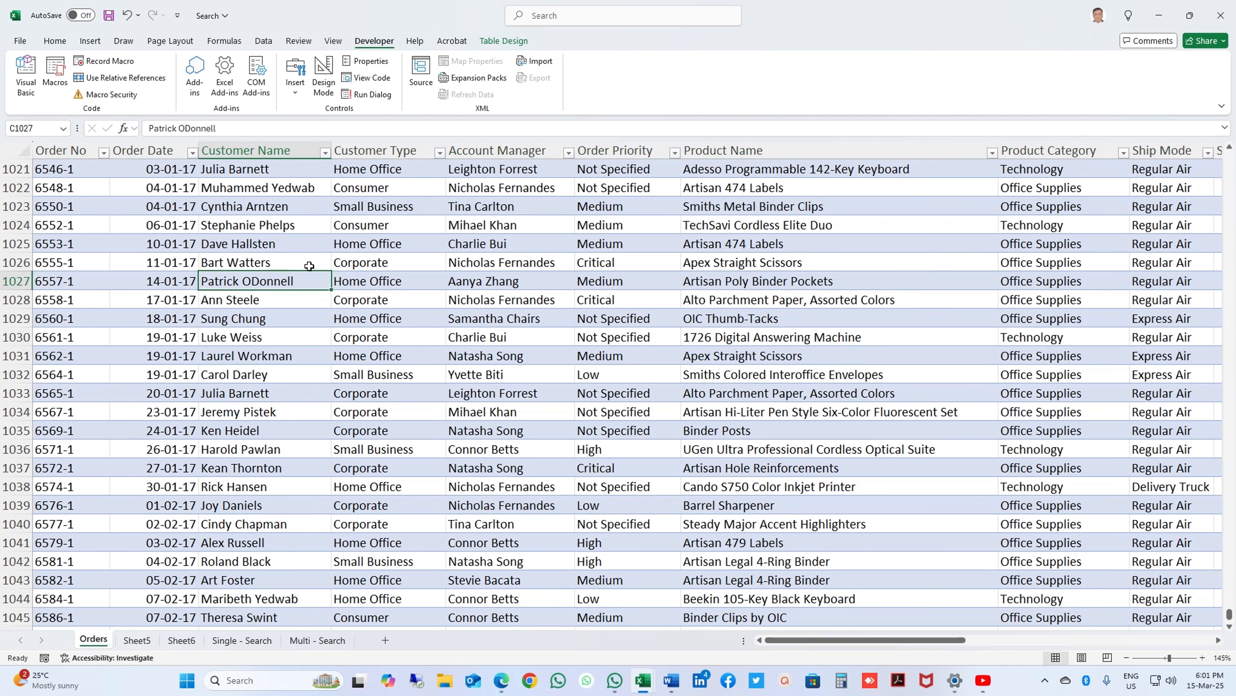
key("ctrl+c")
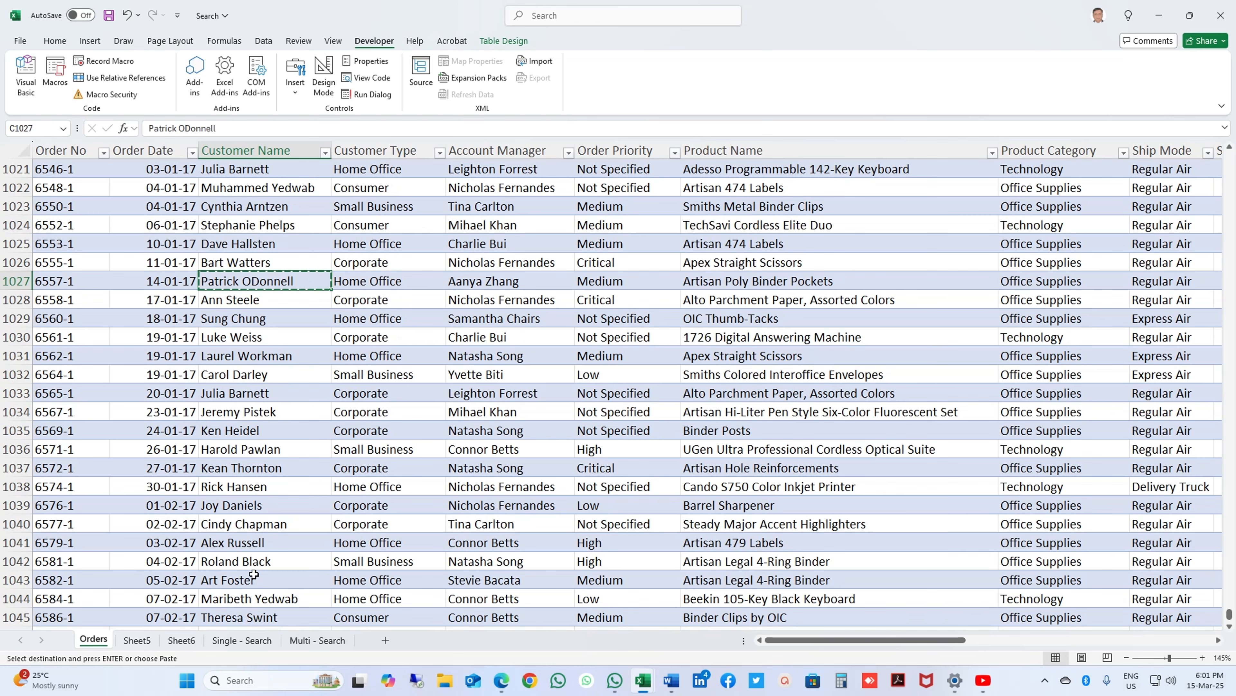
left_click(146, 642)
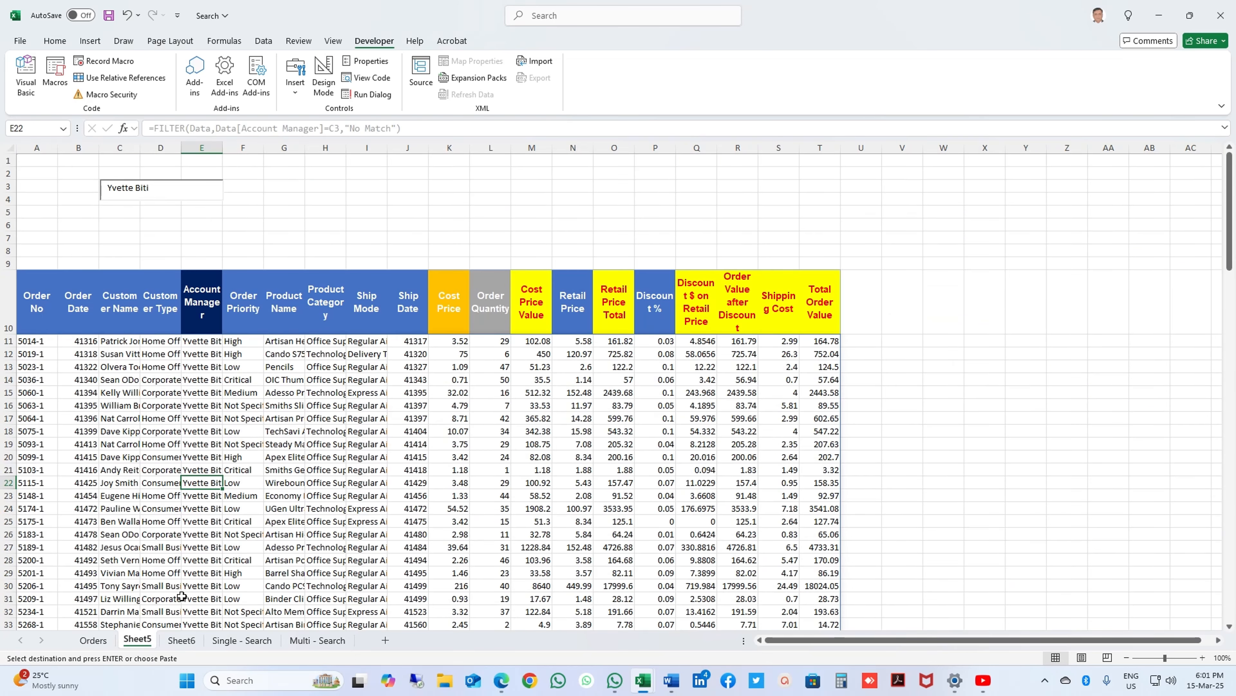
left_click(181, 640)
double_click(121, 193)
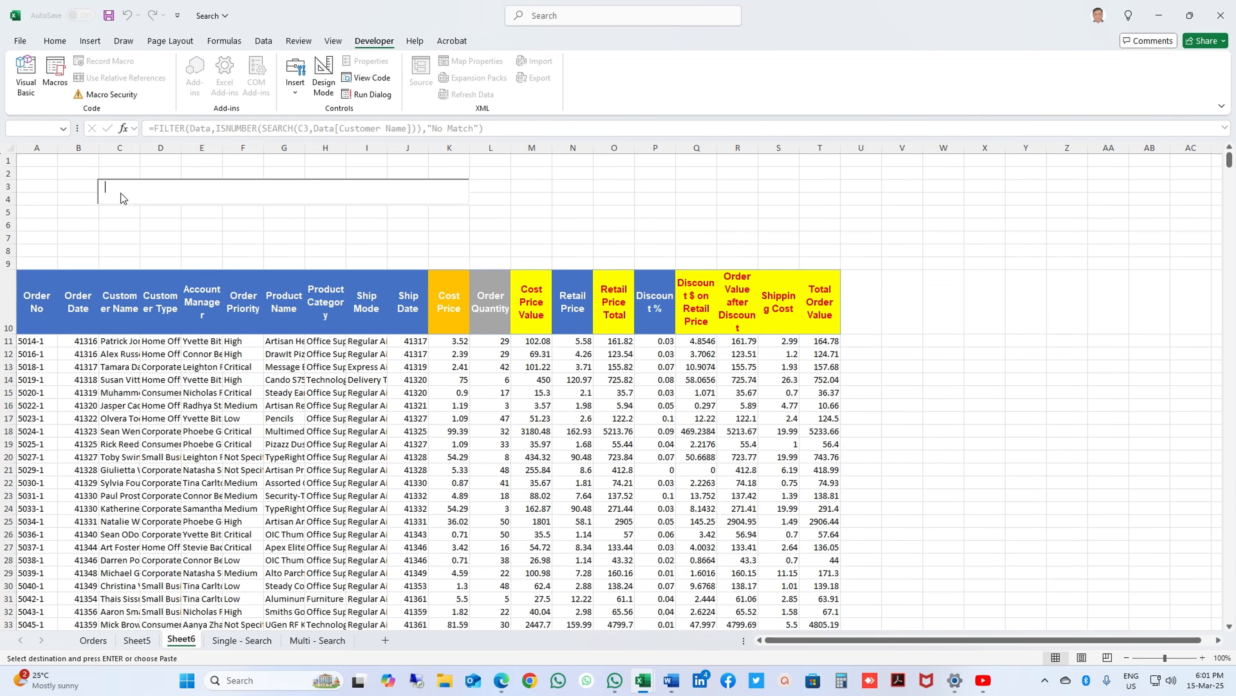
key("ctrl+v")
key("Return")
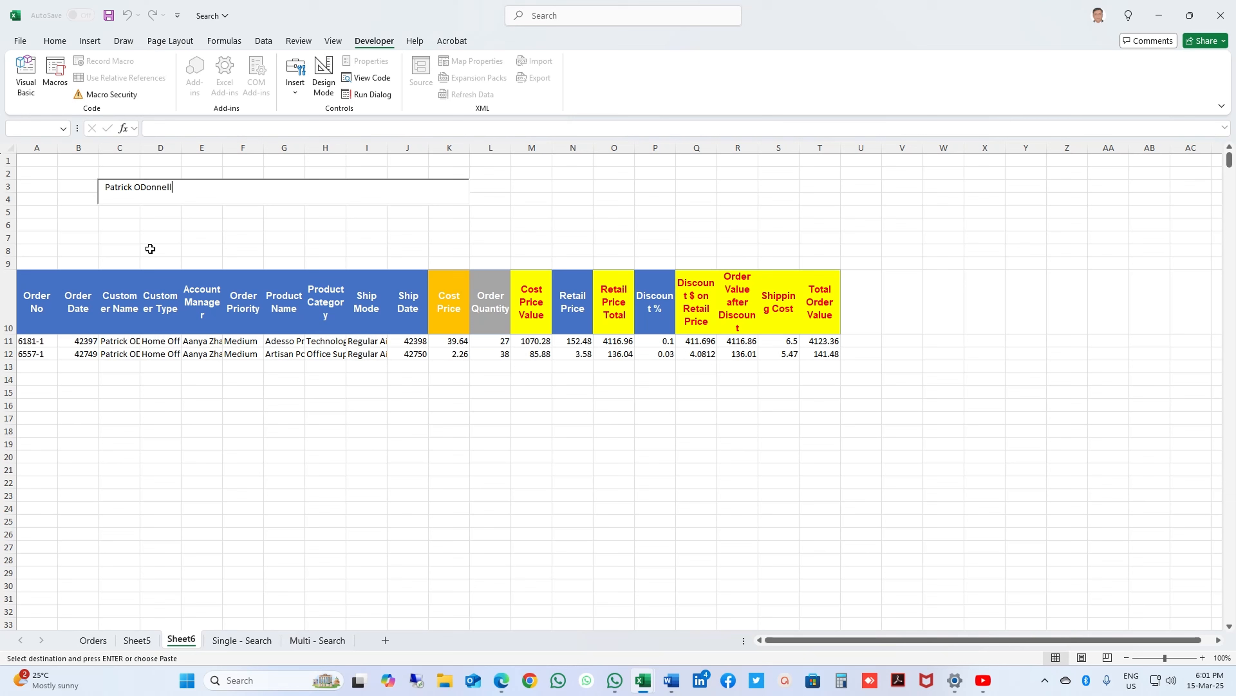
Step: Rename Sheet6 as Multi and Sheet5 as Single
left_click(183, 435)
double_click(181, 640)
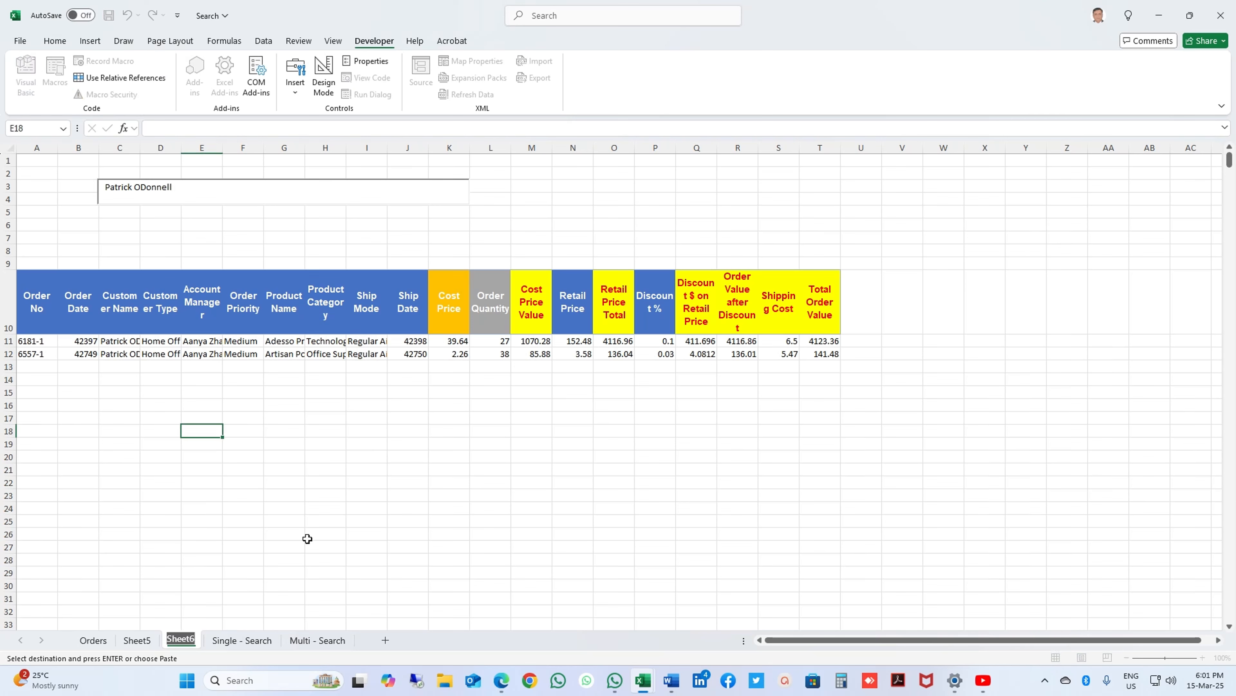
type("Multi")
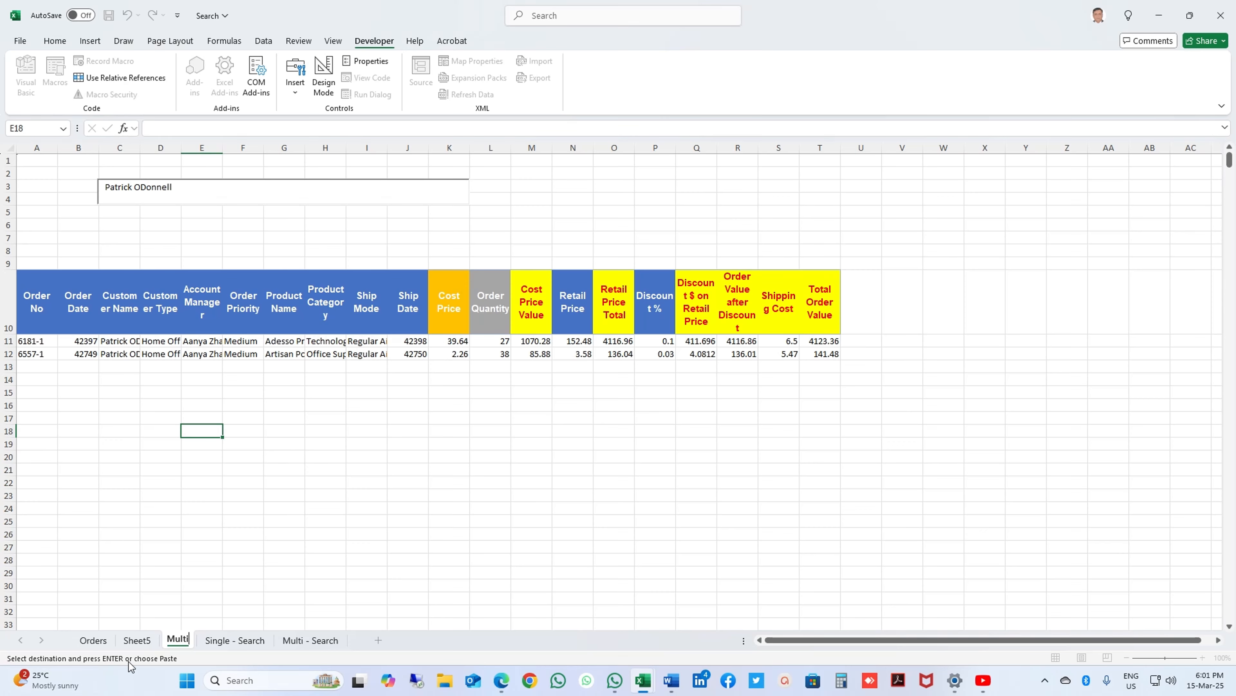
left_click(137, 640)
double_click(137, 641)
type("S")
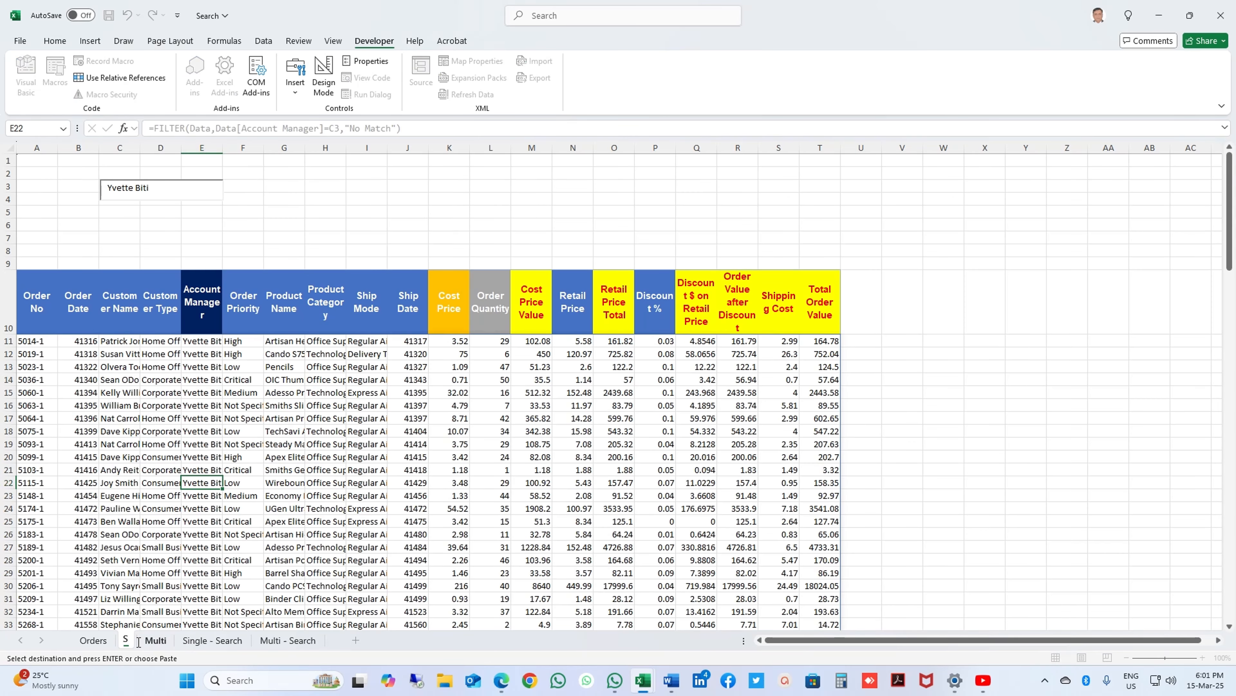
type("ingle")
key("Return")
type("\\")
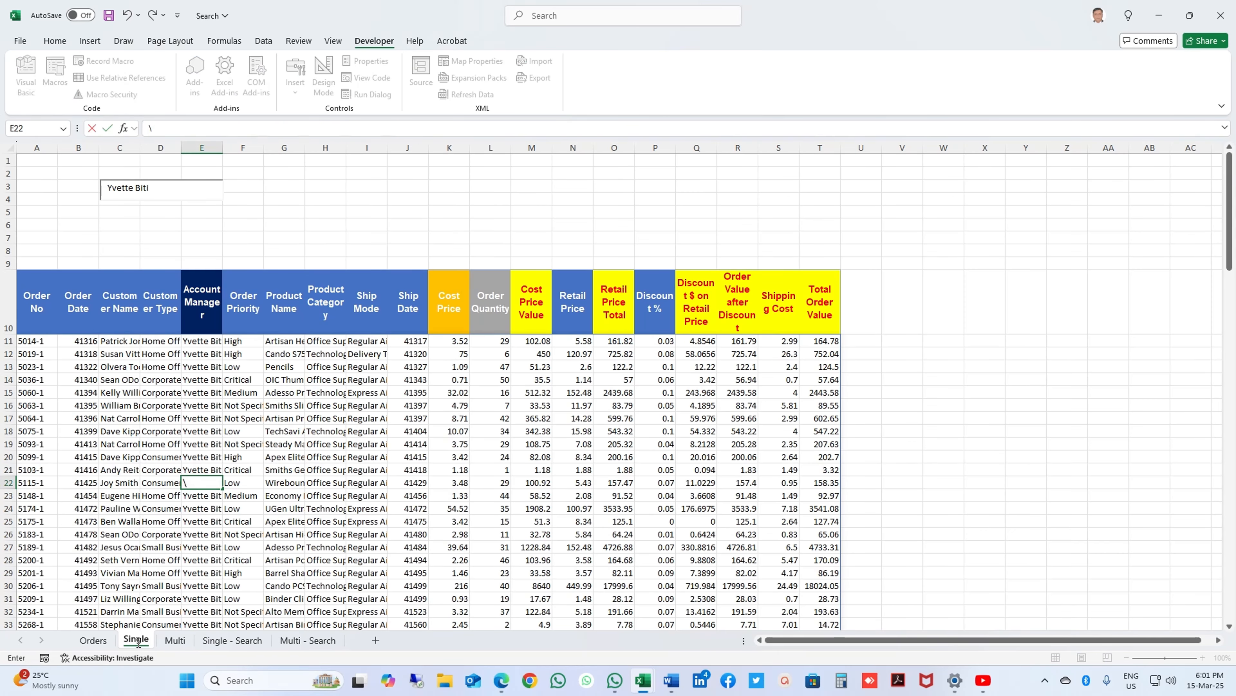
Step: Return to the Multi sheet and select the Customer Name header in C10
left_click(176, 640)
left_click(182, 496)
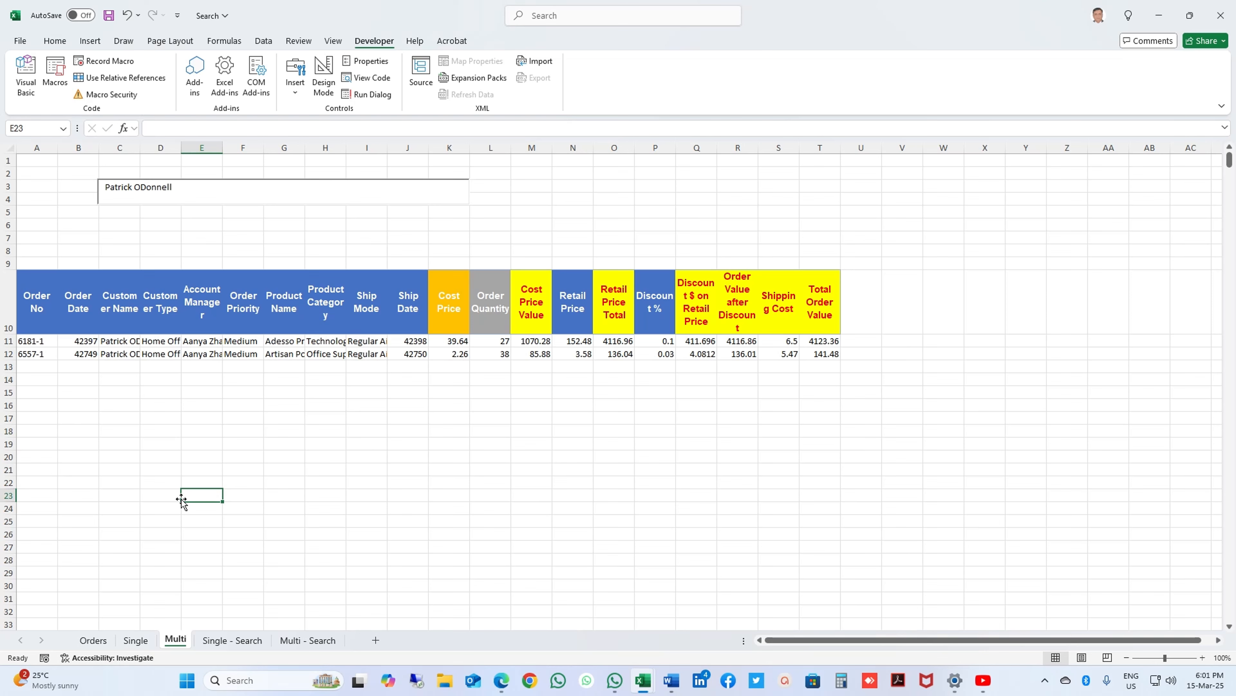
left_click(213, 305)
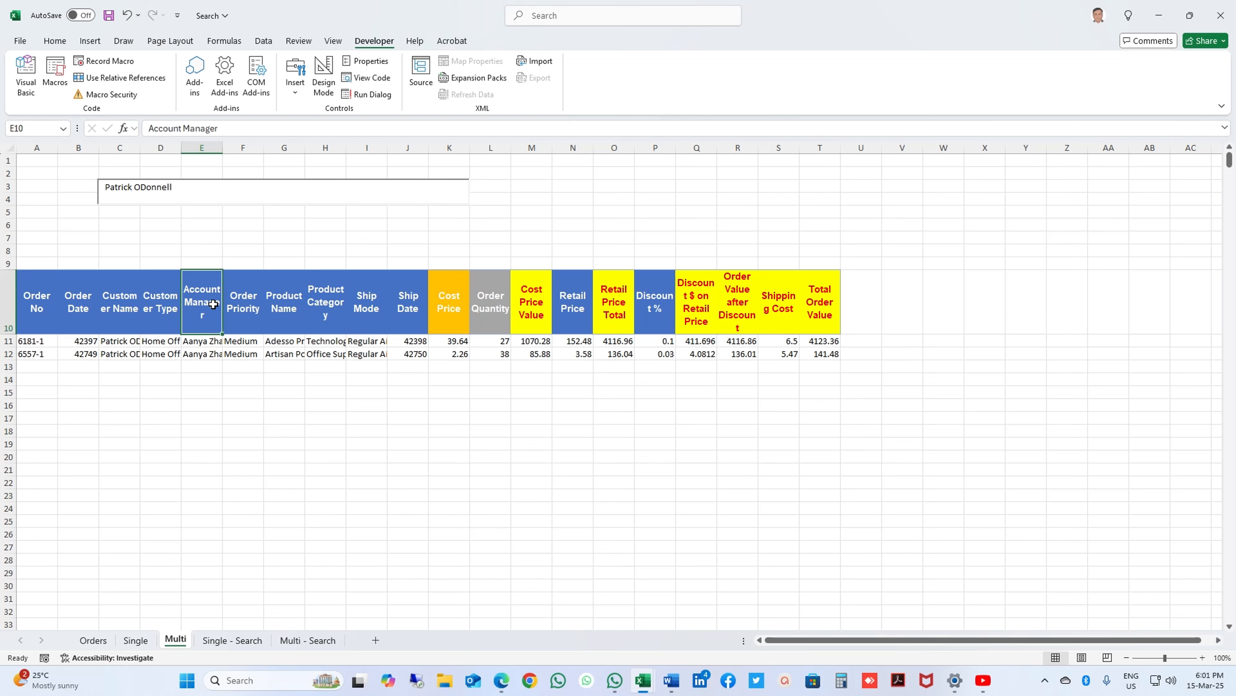
left_click(135, 319)
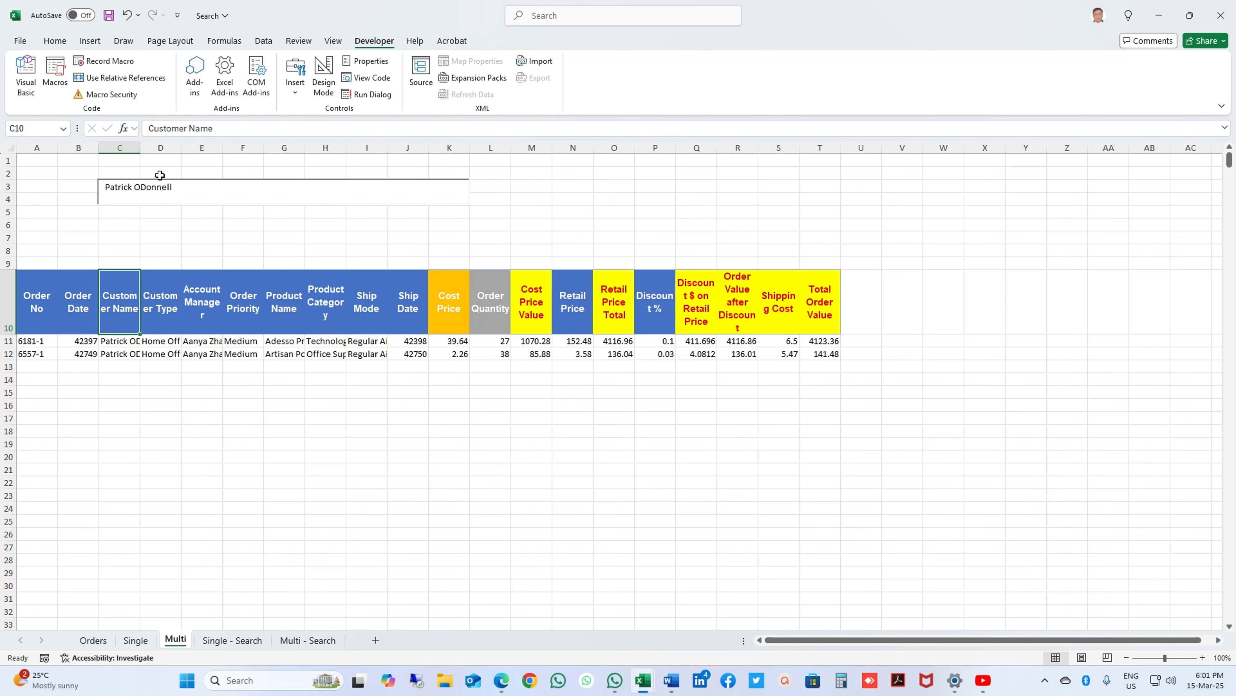
Step: Widen the Customer Name and Account Manager columns on the Multi sheet, and clear the search box
left_click_drag(140, 147, 160, 147)
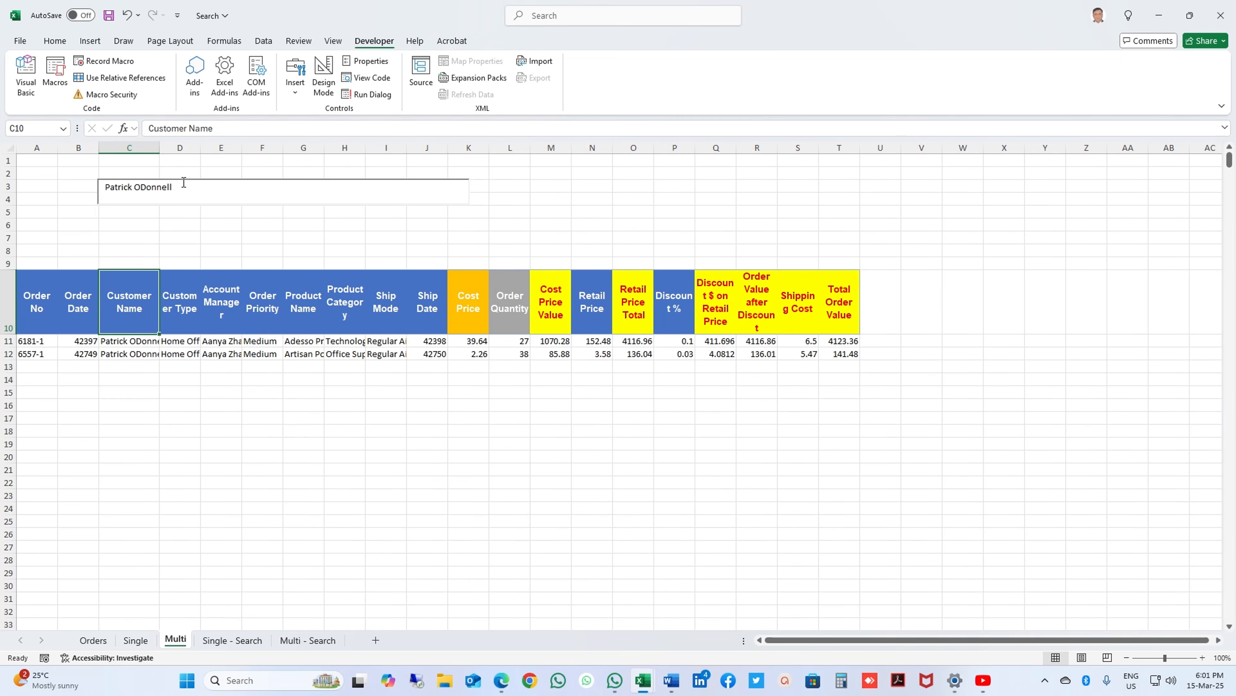
left_click_drag(242, 147, 264, 148)
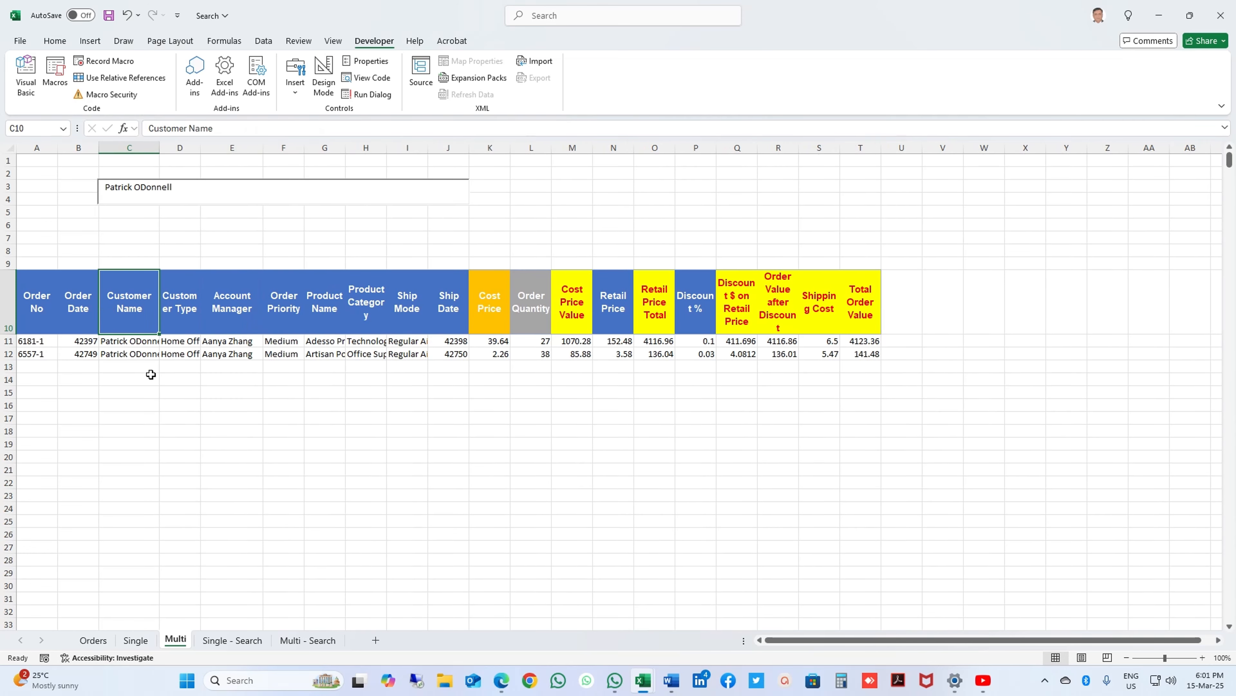
left_click(181, 191)
left_click_drag(181, 190, 10, 193)
key("BackSpace")
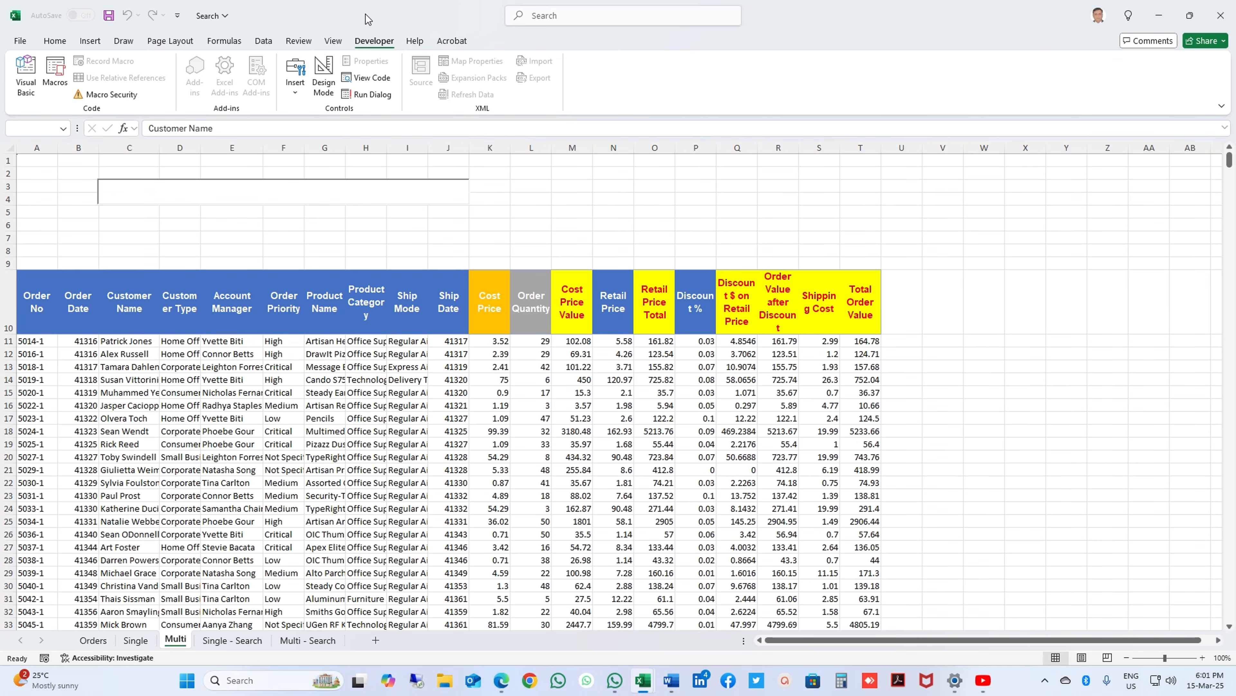
Step: In A11's FILTER formula, copy the ISNUMBER(SEARCH(C3,Data[Customer Name])) condition and append the copy after it with a + operator
left_click(177, 366)
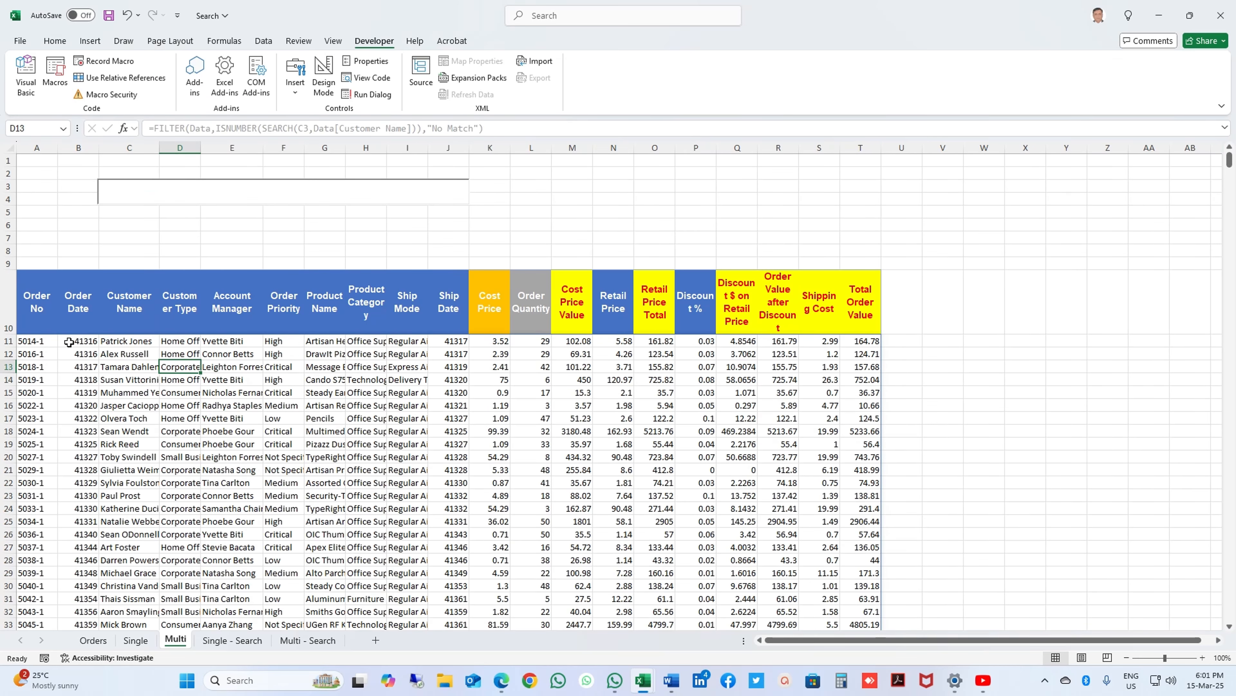
left_click(26, 340)
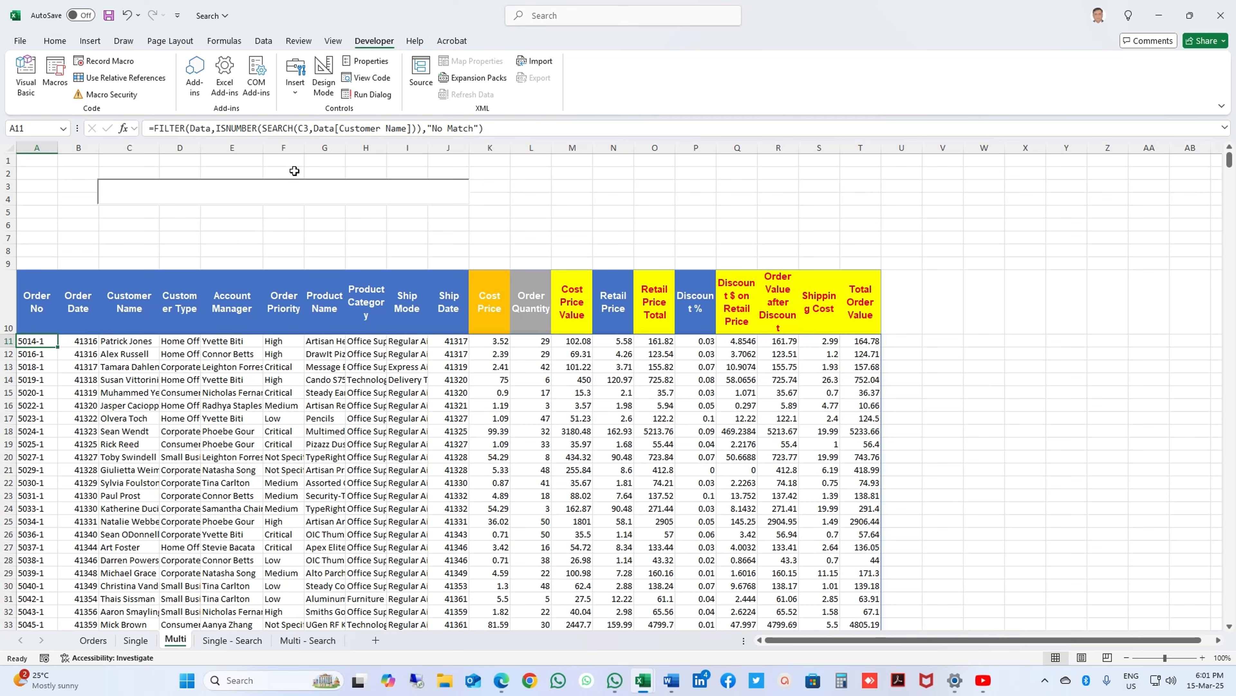
left_click_drag(216, 128, 422, 128)
key("ctrl+c")
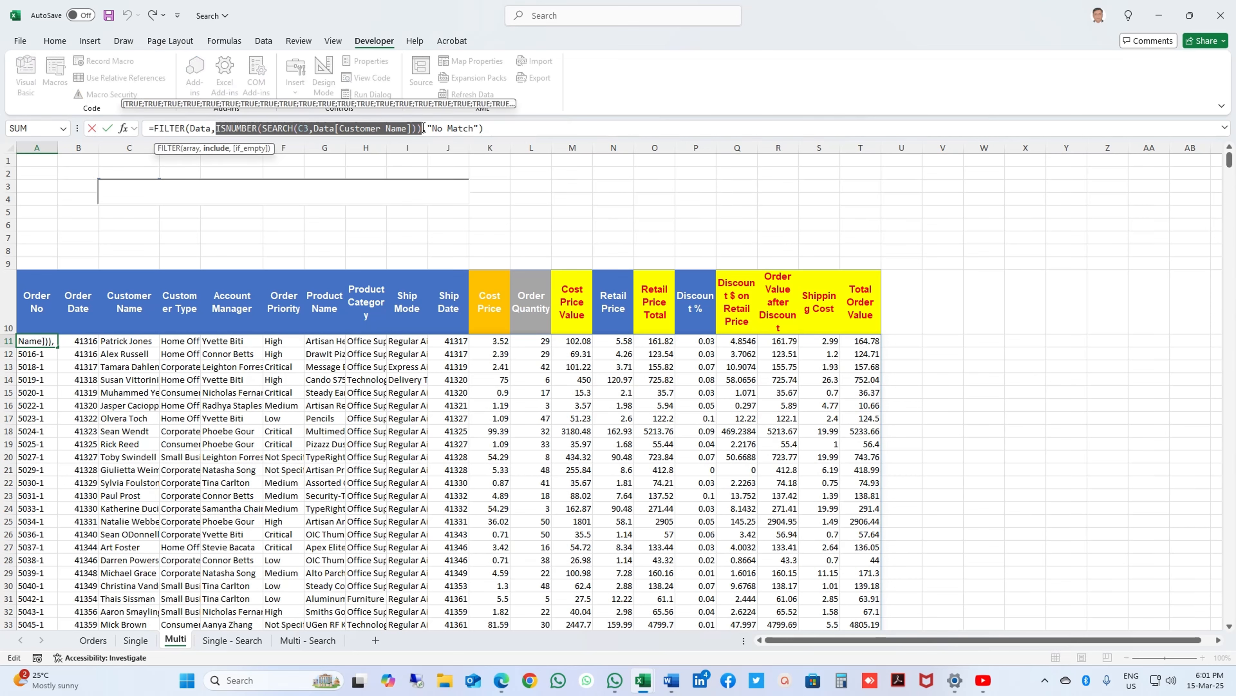
left_click(423, 128)
type("+")
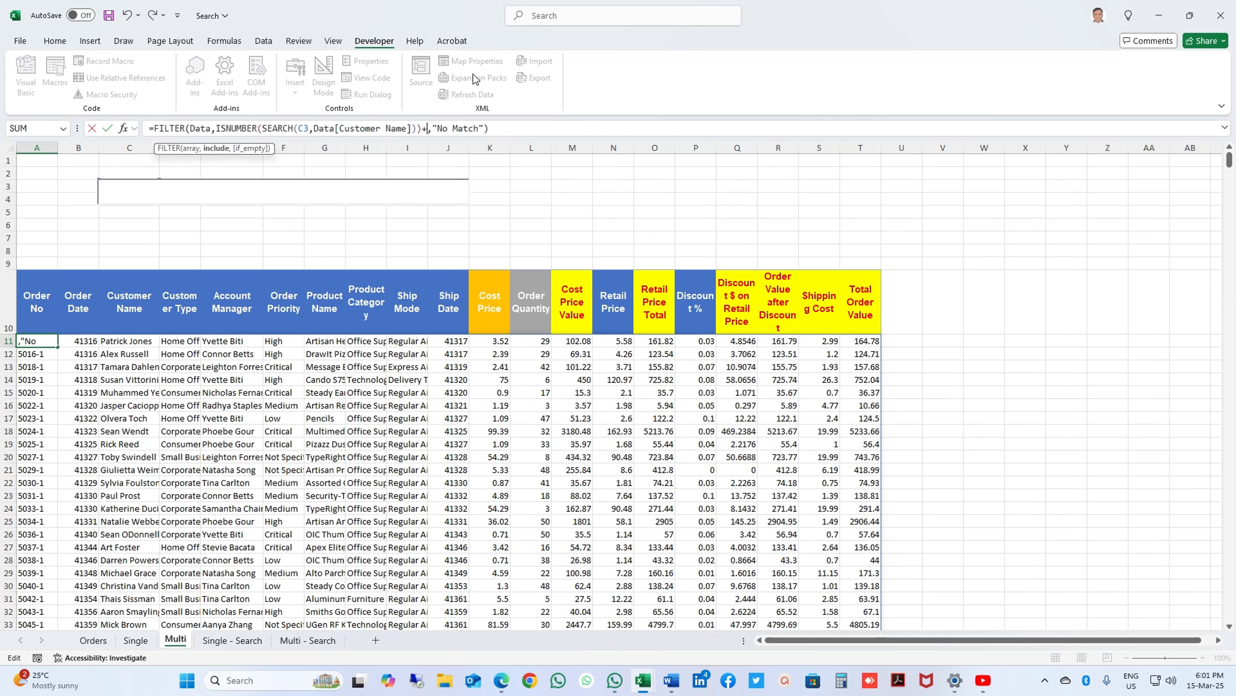
key("ctrl+v")
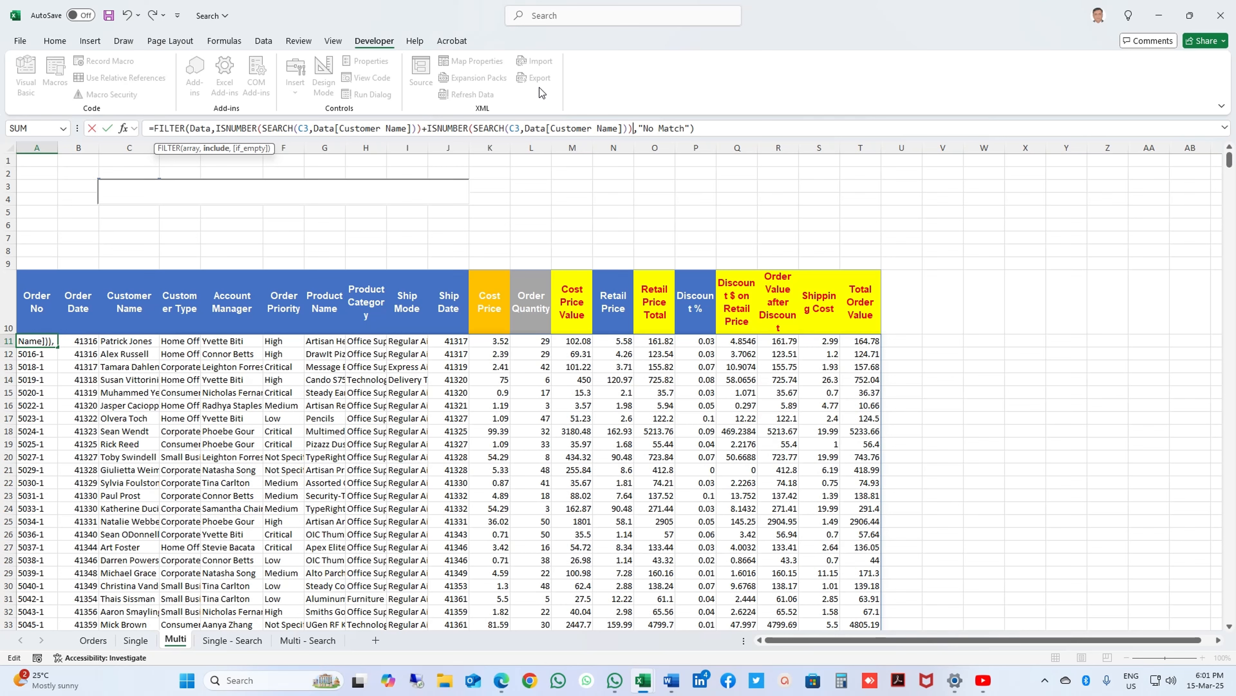
Step: Change the column reference in the second ISNUMBER condition to Data[Customer Type]
left_click(554, 128)
key("Delete")
key("Delete")
key("Delete")
key("Delete")
key("Delete")
key("Delete")
key("Delete")
key("Delete")
key("Delete")
key("Delete")
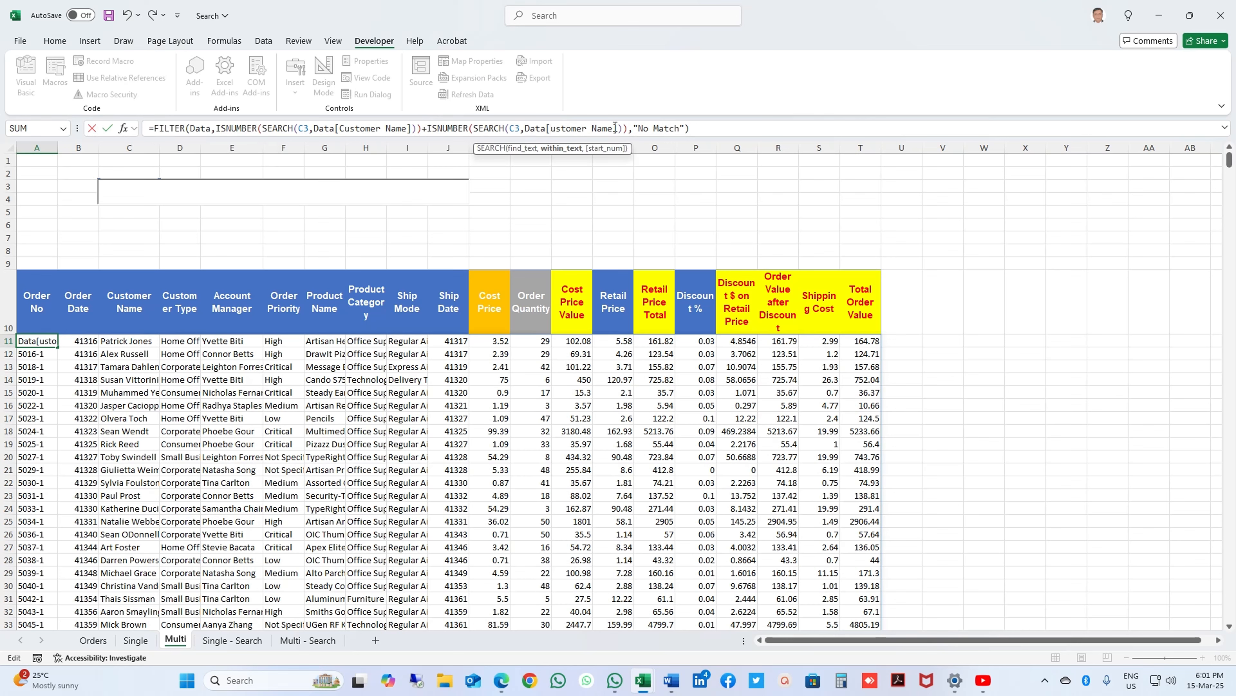
key("Delete")
key("Delete")
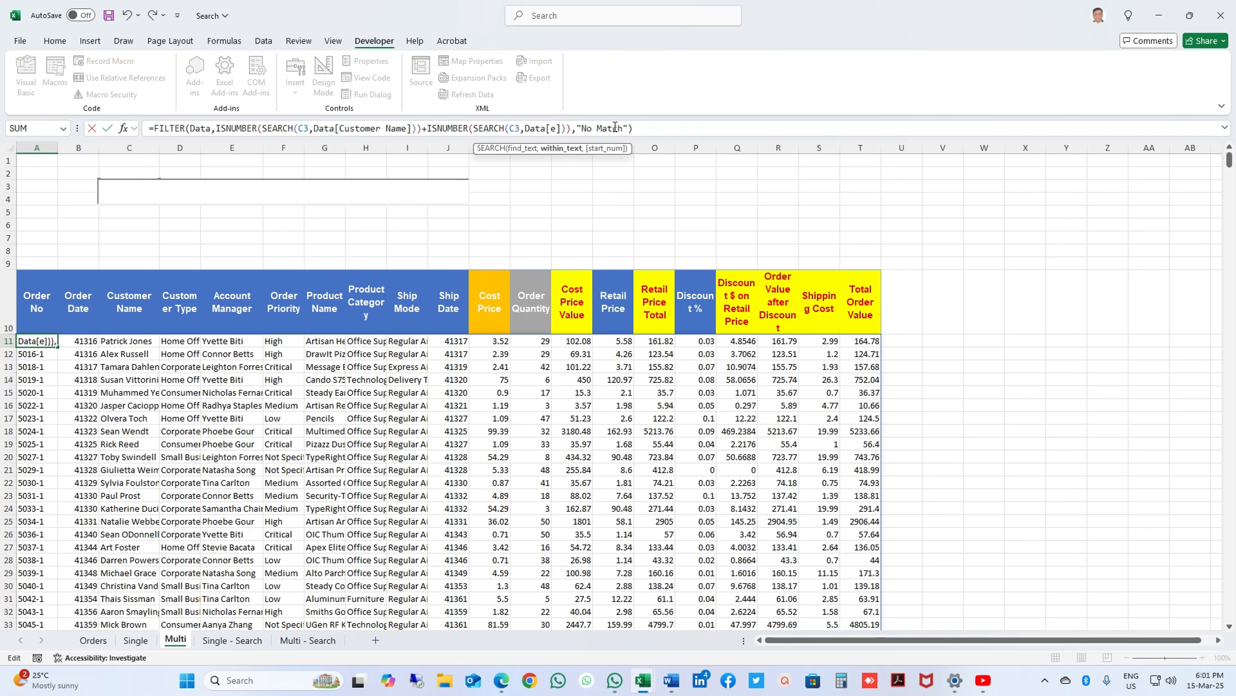
key("Delete")
type("cus")
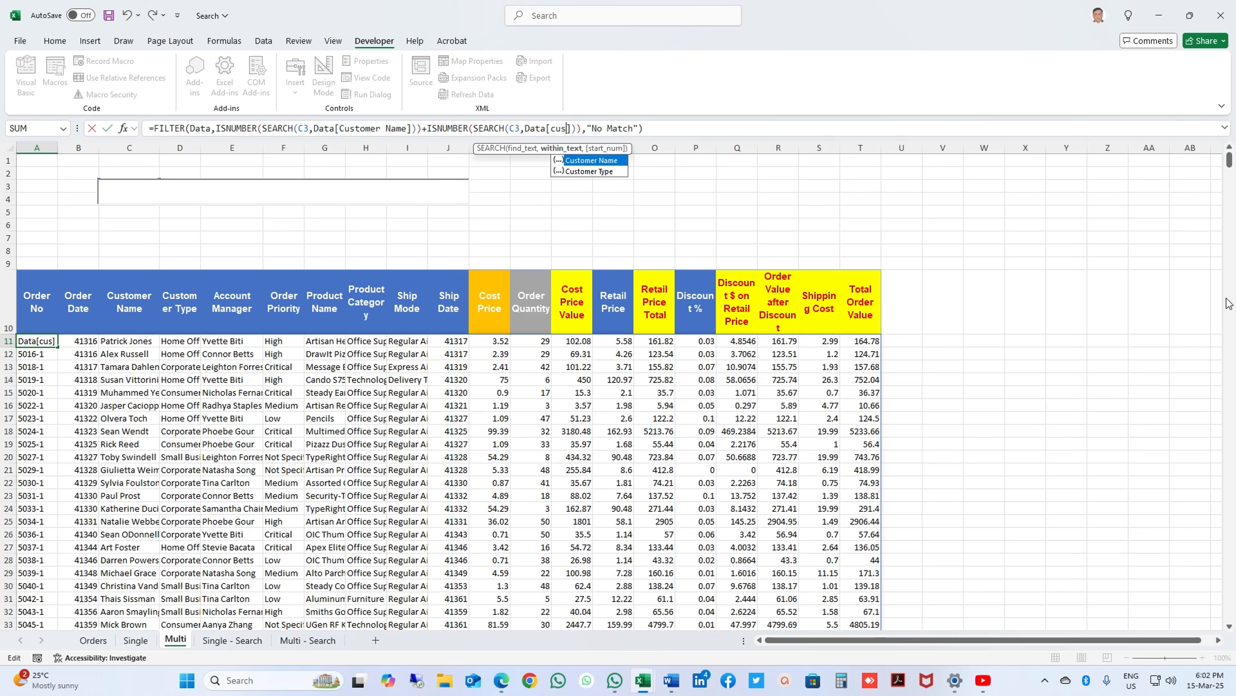
key("Down")
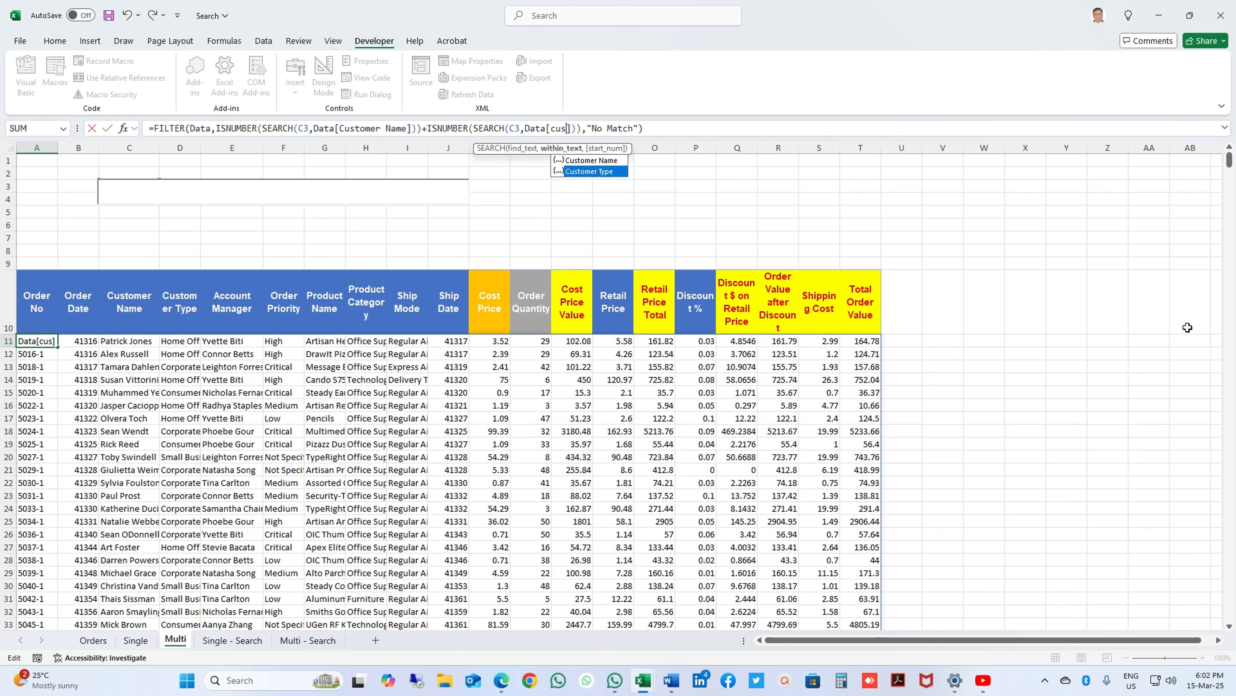
key("Tab")
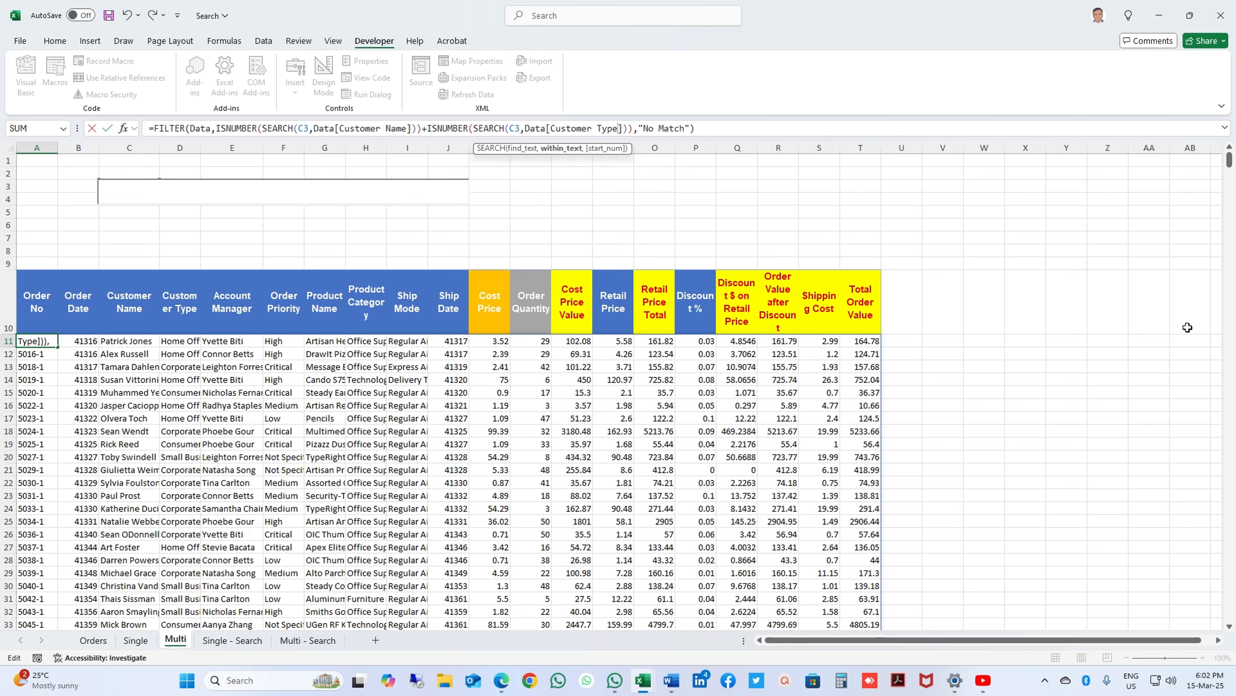
Step: Append the copied ISNUMBER(SEARCH(C3,Data[Customer Name])) condition with + after the Customer Type condition
key("Right")
key("Right")
key("Right")
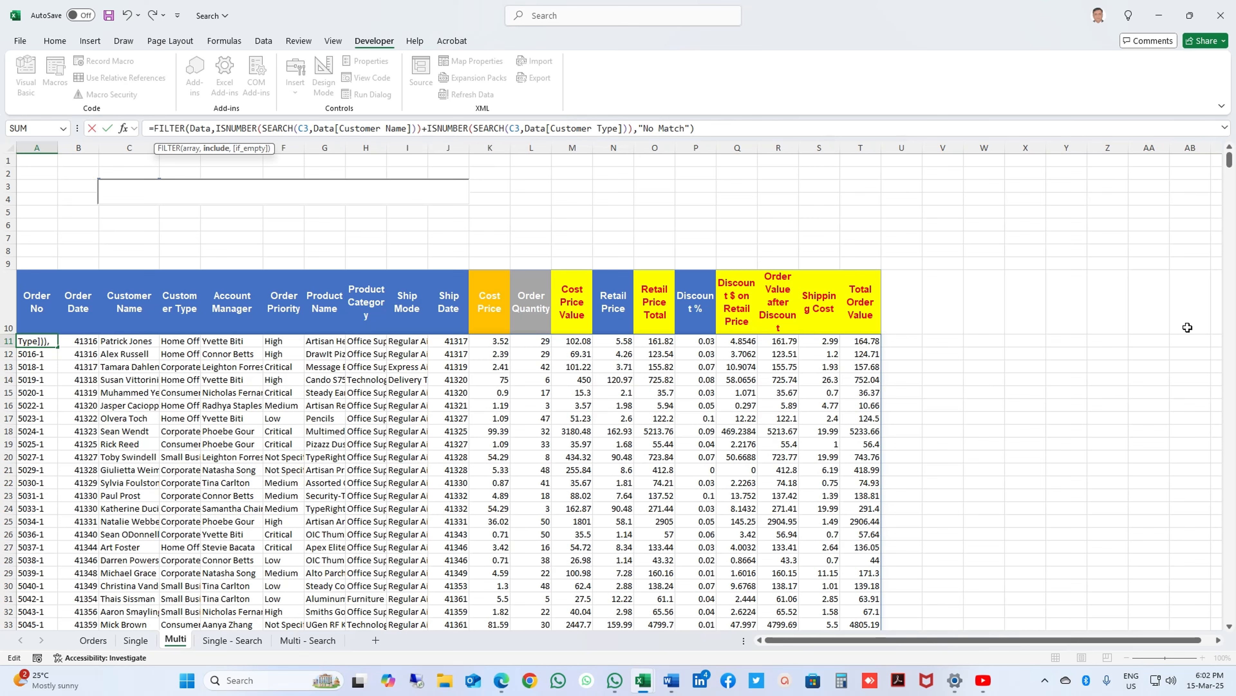
type("+")
key("ctrl+v")
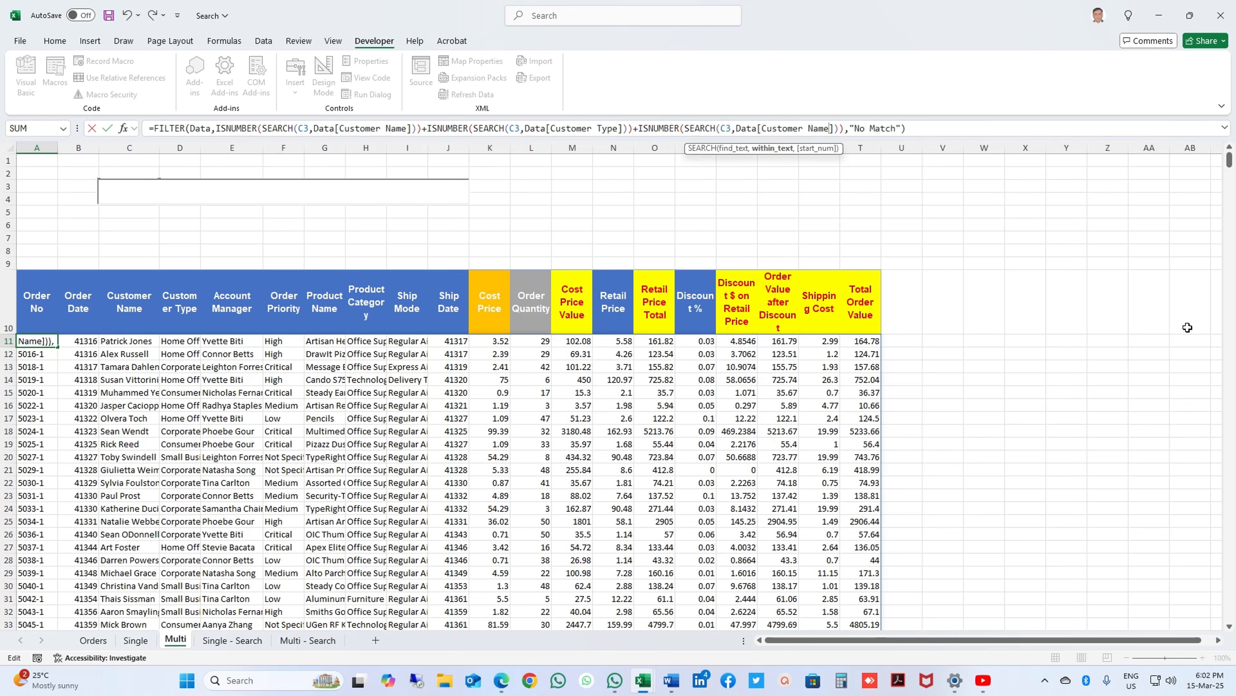
Step: Change the column reference in the third ISNUMBER condition to Data[Account Manager]
key("BackSpace")
key("BackSpace")
key("BackSpace")
key("BackSpace")
key("BackSpace")
key("BackSpace")
key("BackSpace")
key("BackSpace")
key("BackSpace")
key("BackSpace")
key("BackSpace")
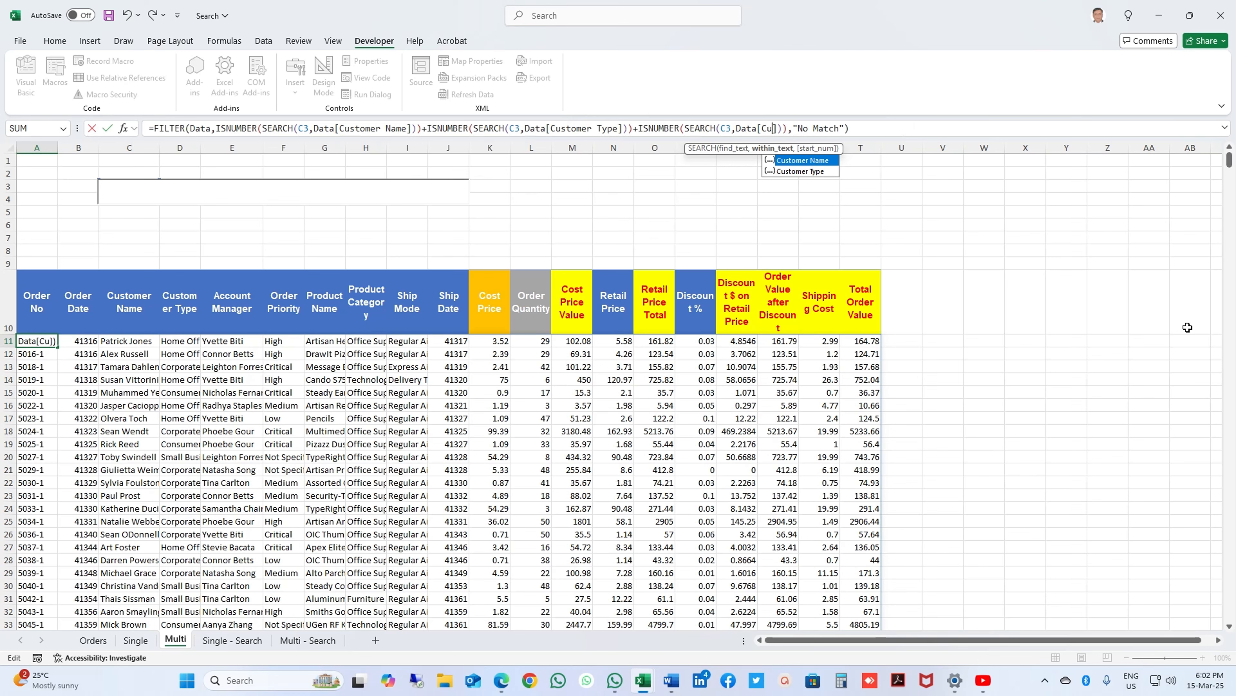
key("BackSpace")
key("BackSpace")
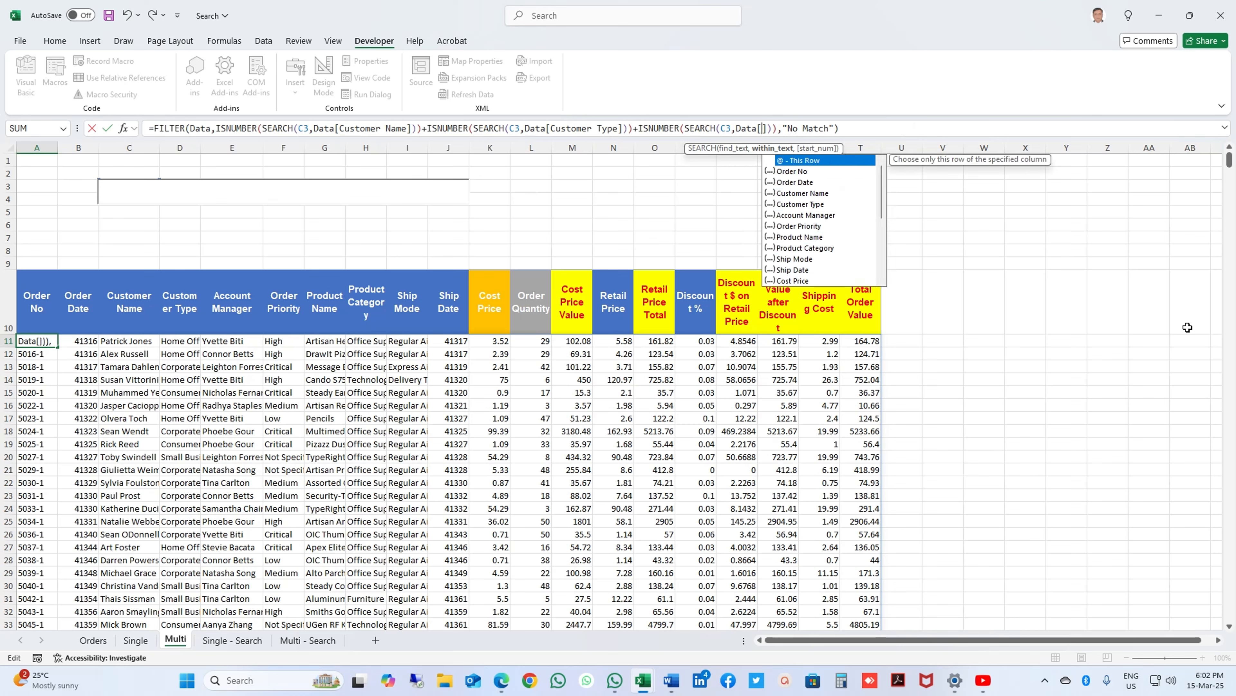
type("ac")
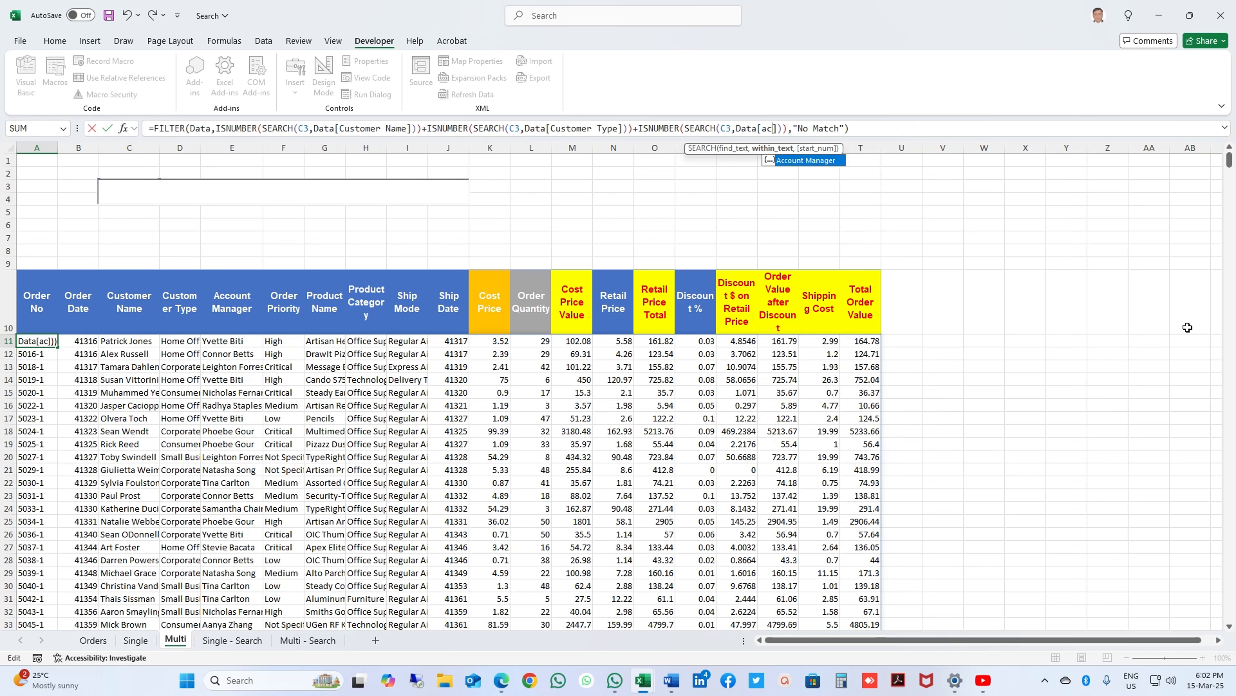
key("Tab")
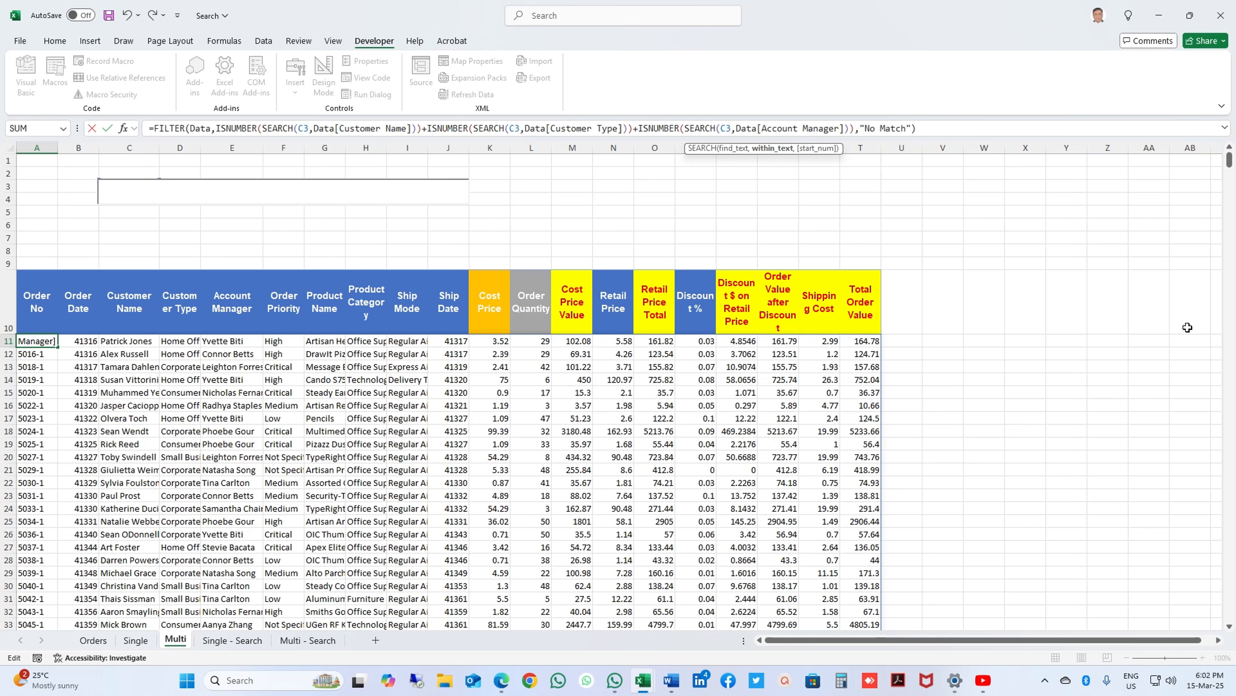
Step: Append the copied ISNUMBER(SEARCH(C3,Data[Customer Name])) condition with + after the Account Manager condition
key("Right")
key("Right")
key("Right")
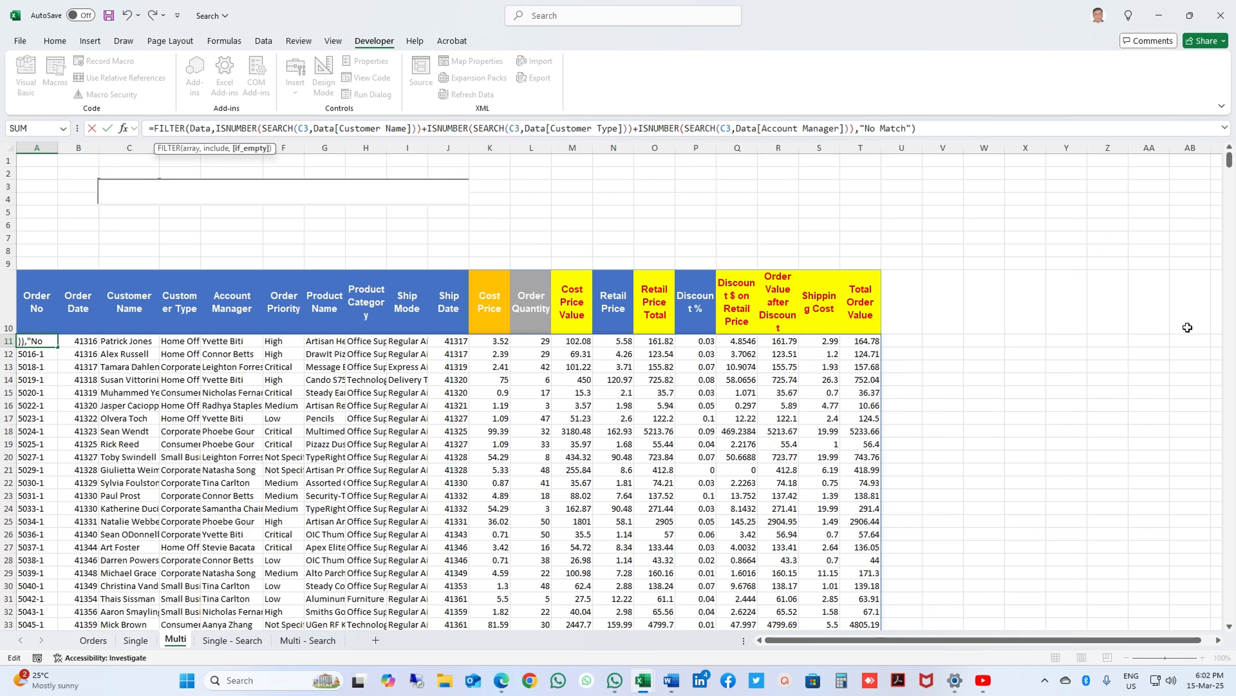
key("Left")
type("+")
key("ctrl+v")
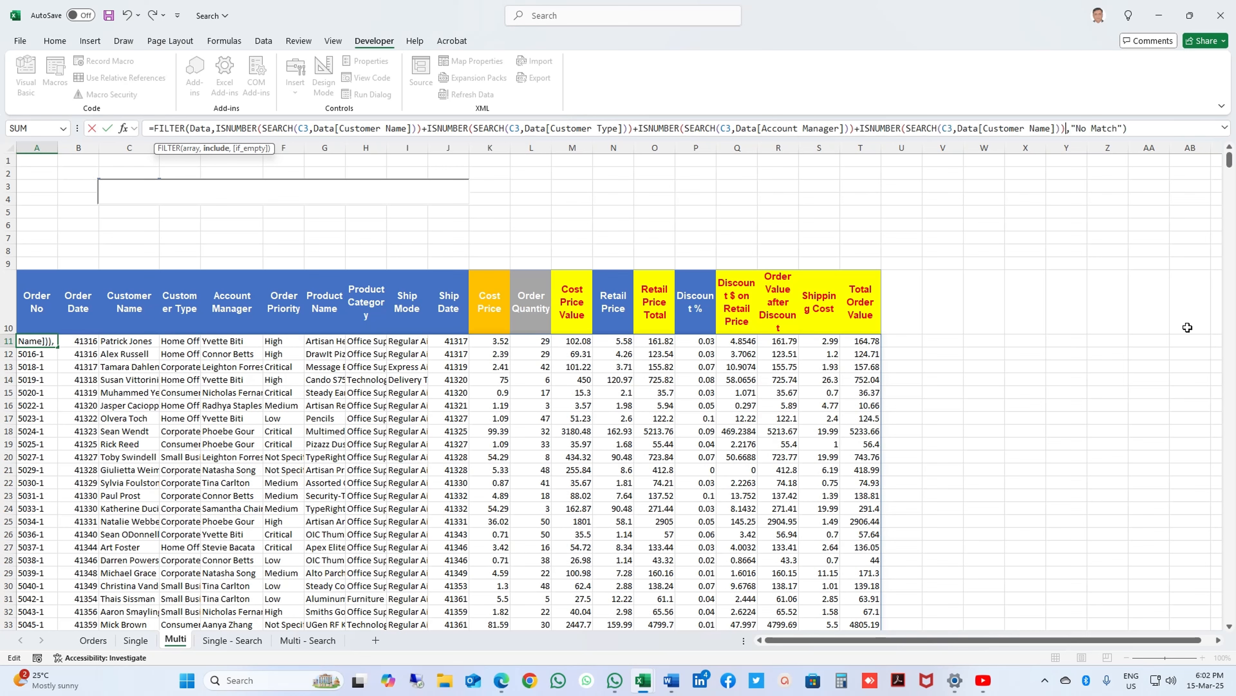
Step: Change the column reference in the fourth ISNUMBER condition to Data[Product Name]
key("Left")
key("Left")
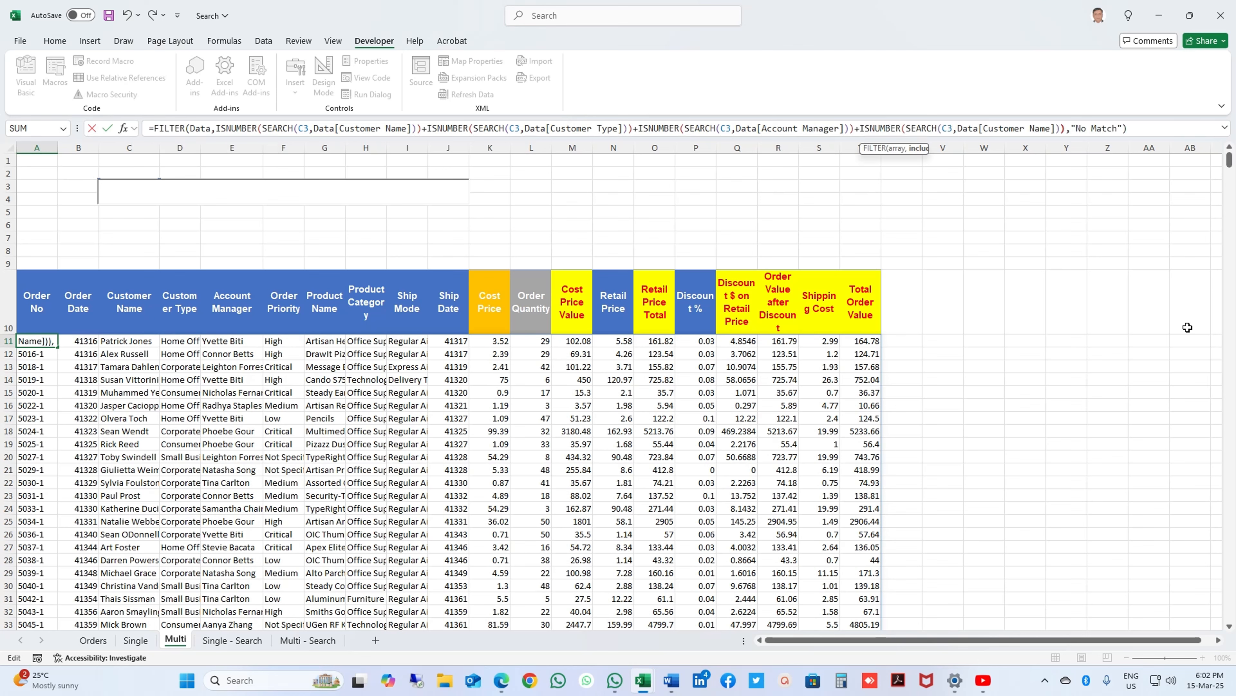
key("BackSpace")
key("BackSpace")
key("BackSpace")
key("BackSpace")
key("BackSpace")
key("BackSpace")
key("BackSpace")
key("BackSpace")
key("BackSpace")
key("BackSpace")
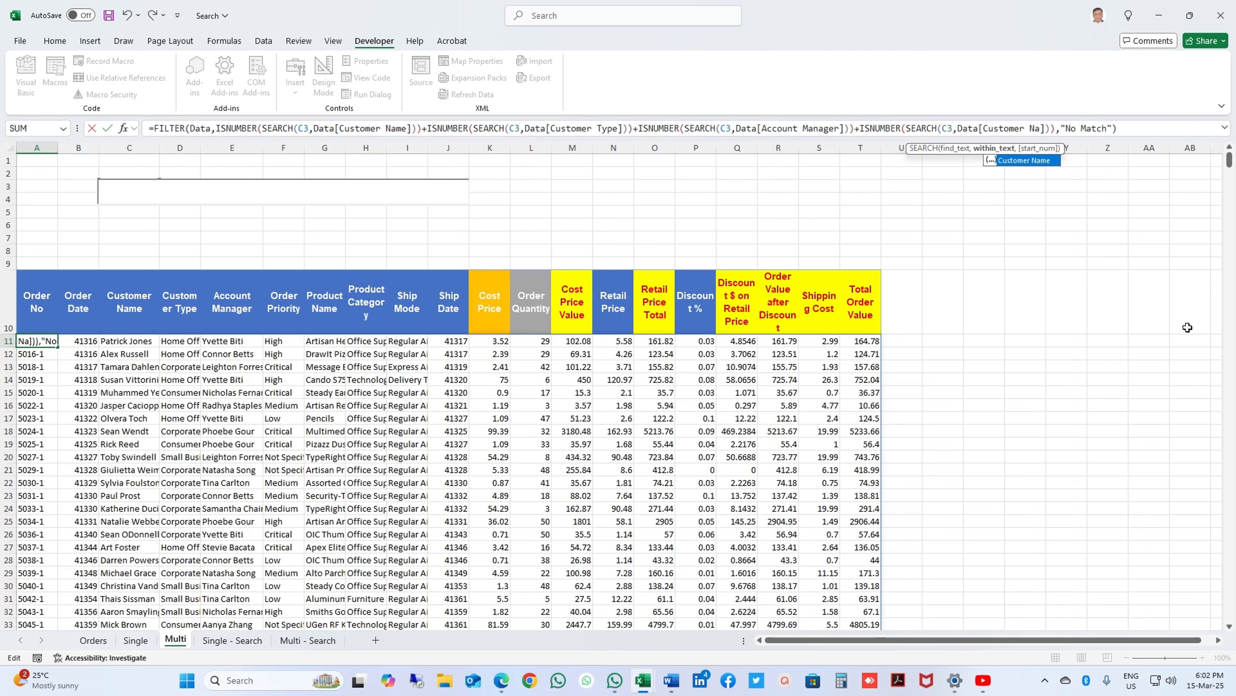
key("BackSpace")
key("BackSpace")
key("BackSpace")
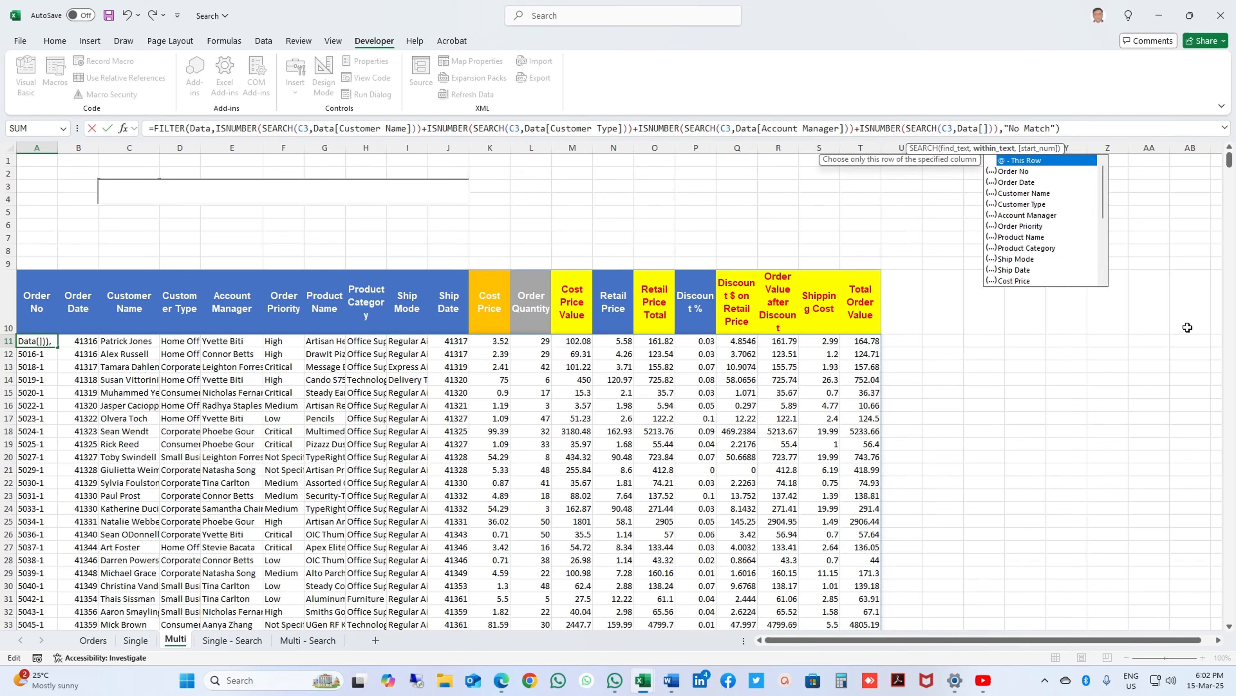
type("pro")
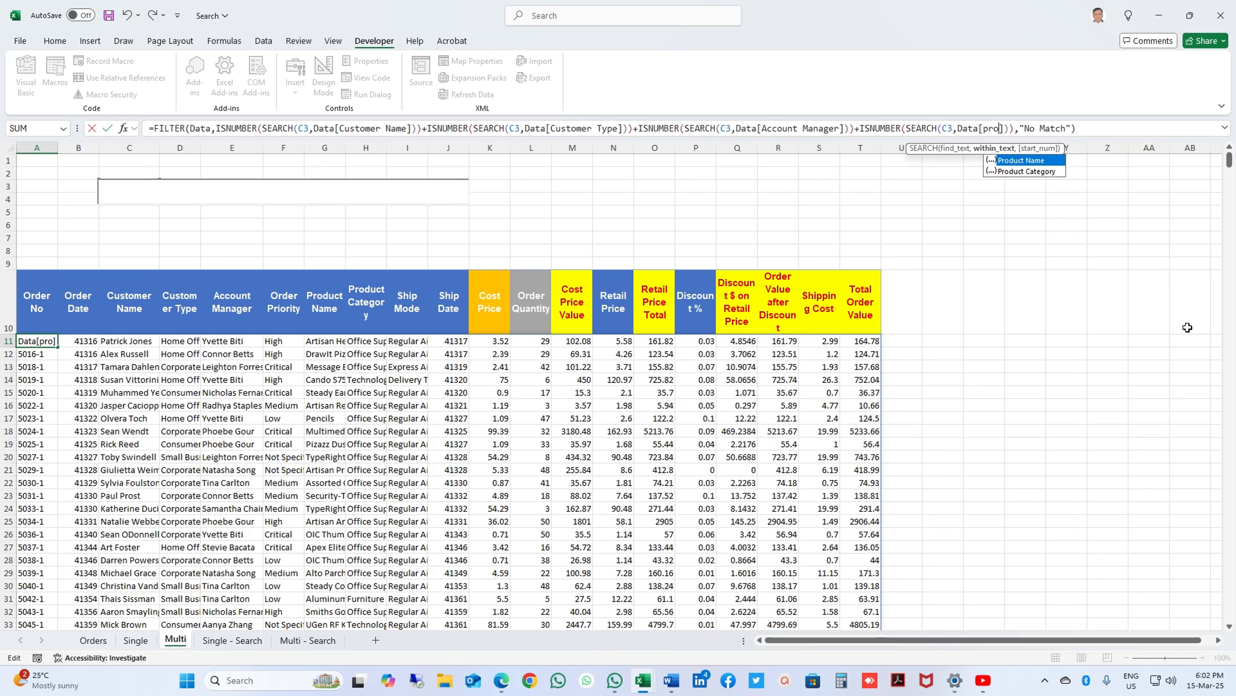
key("Tab")
Step: Append the copied ISNUMBER(SEARCH(C3,Data[Customer Name])) condition with + after the Product Name condition
key("Right")
key("Right")
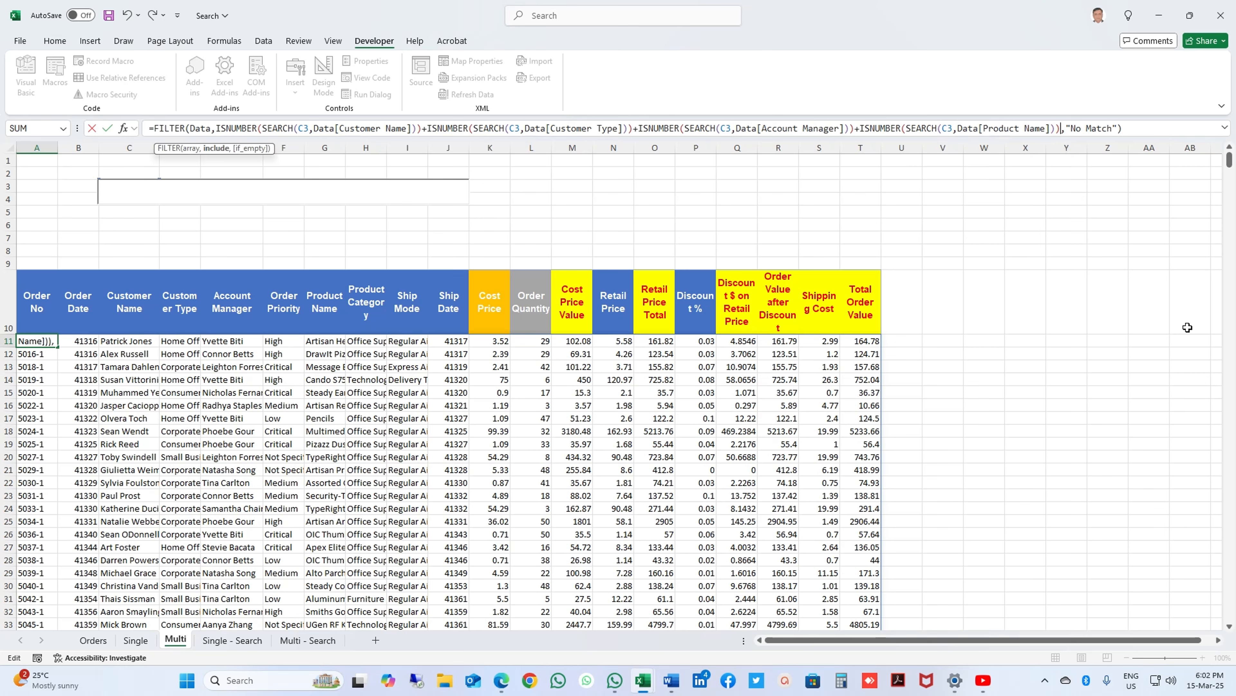
type("+")
key("ctrl+v")
Step: Change the column reference in the fifth ISNUMBER condition to Data[Product Category]
key("Left")
key("Left")
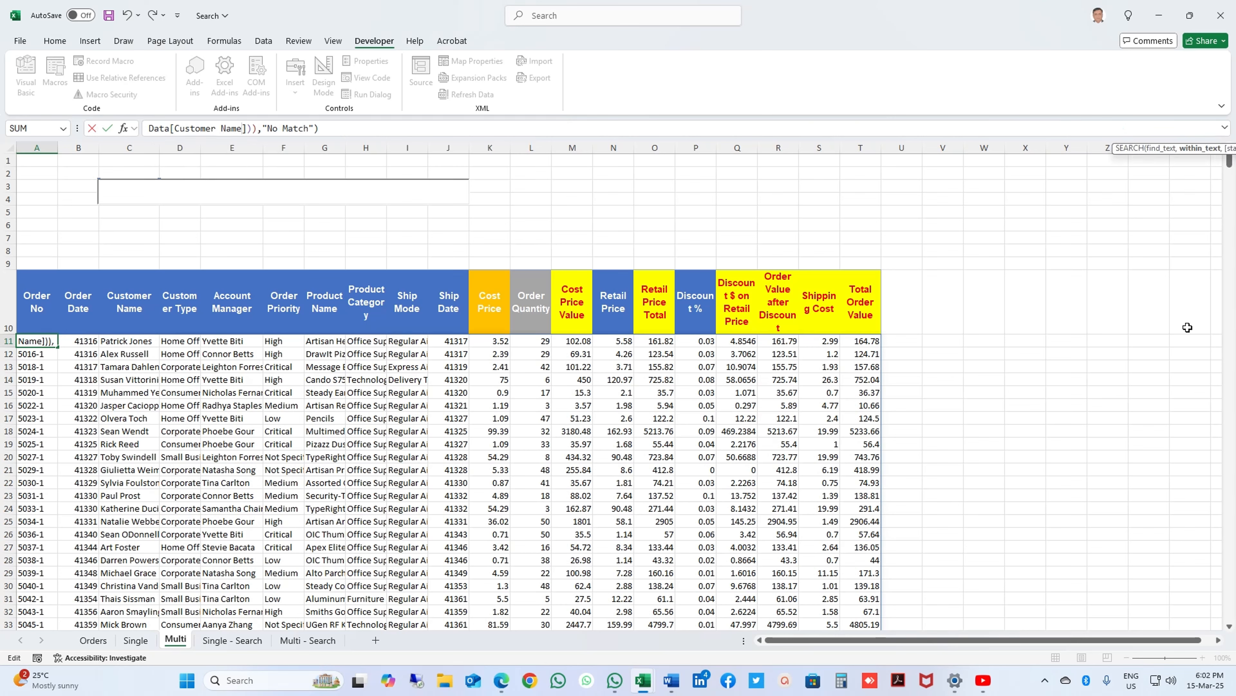
key("BackSpace")
key("BackSpace")
key("BackSpace")
key("BackSpace")
key("BackSpace")
key("BackSpace")
key("BackSpace")
key("BackSpace")
key("BackSpace")
key("BackSpace")
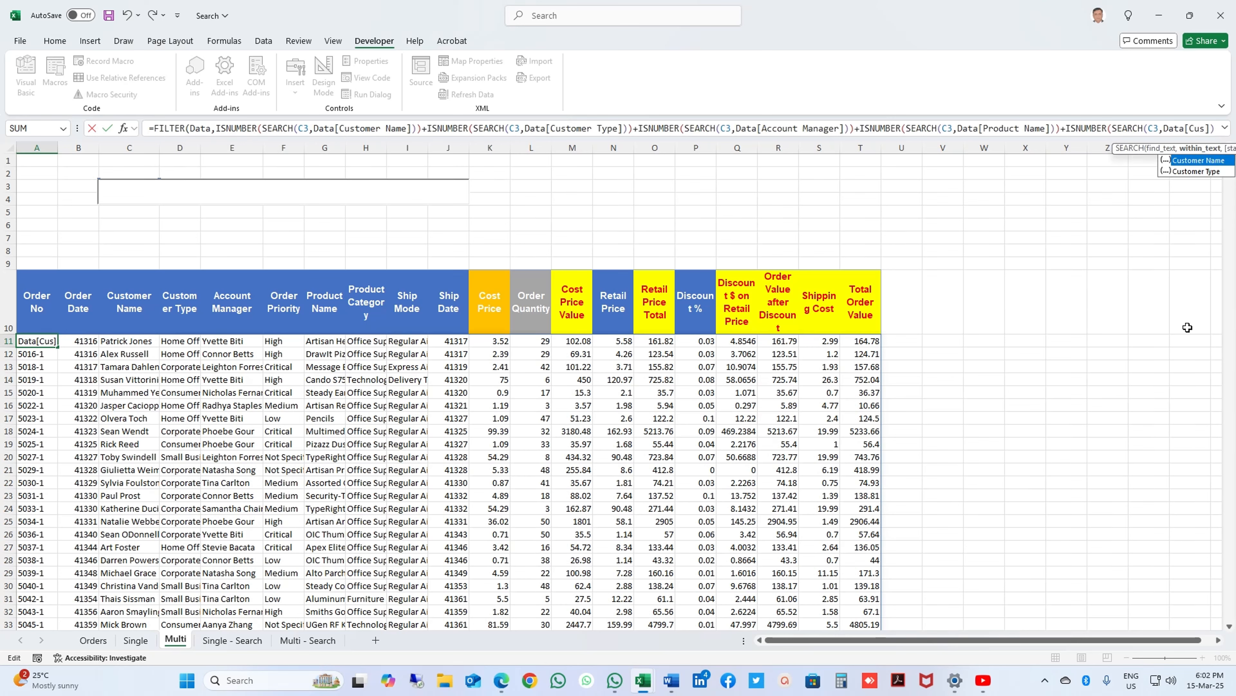
key("BackSpace")
key("BackSpace")
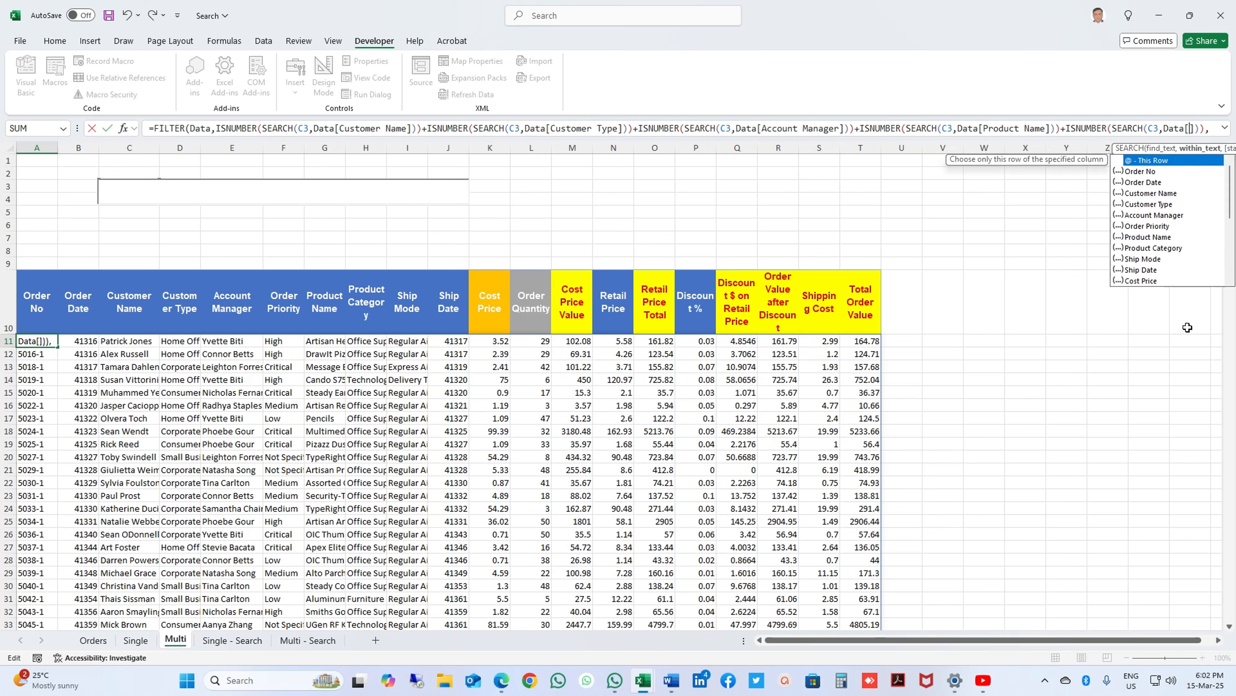
type("pro")
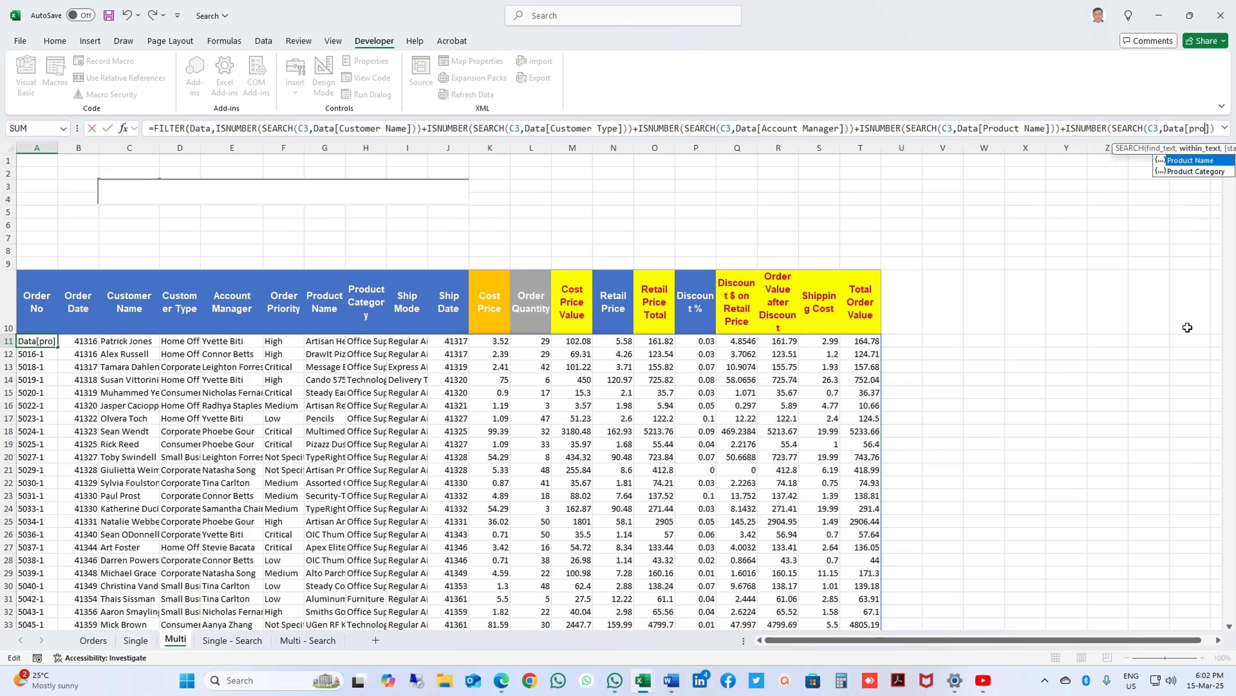
key("Down")
key("Tab")
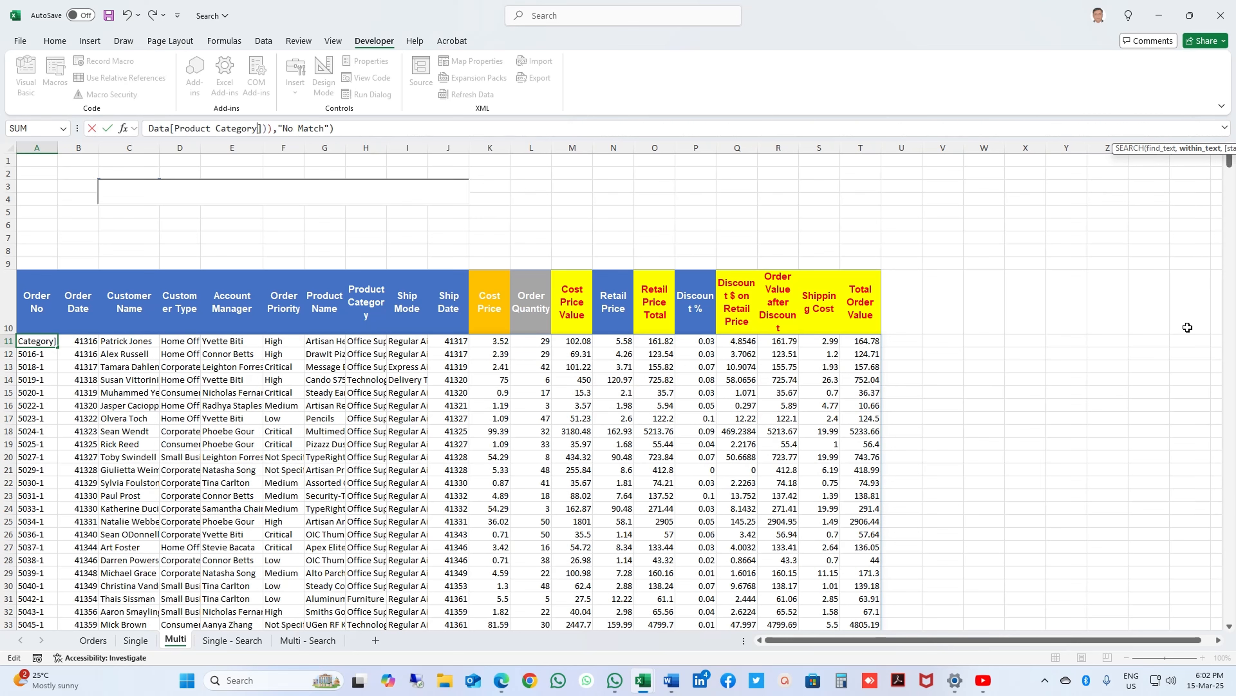
Step: Append the copied ISNUMBER(SEARCH(C3,Data[Customer Name])) condition with + after the Product Category condition
key("Right")
key("Right")
key("Right")
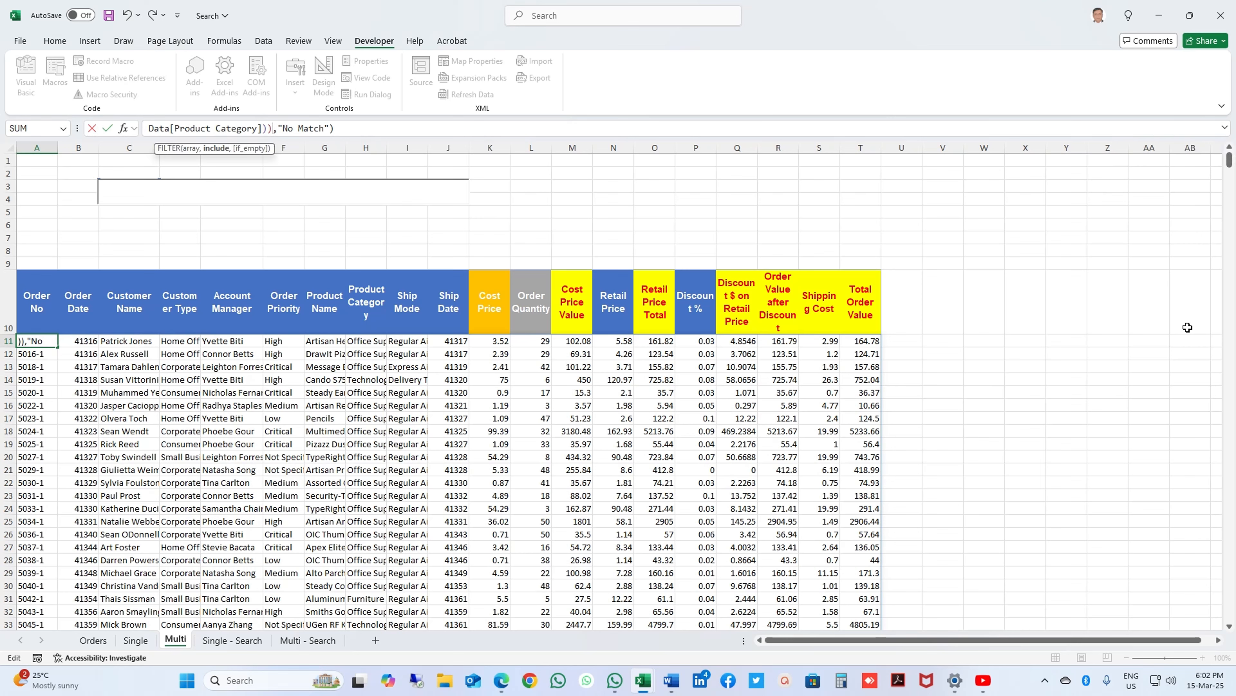
type("+")
type("ISNUMBER(SEARCH(C3,Data[Customer Name]))")
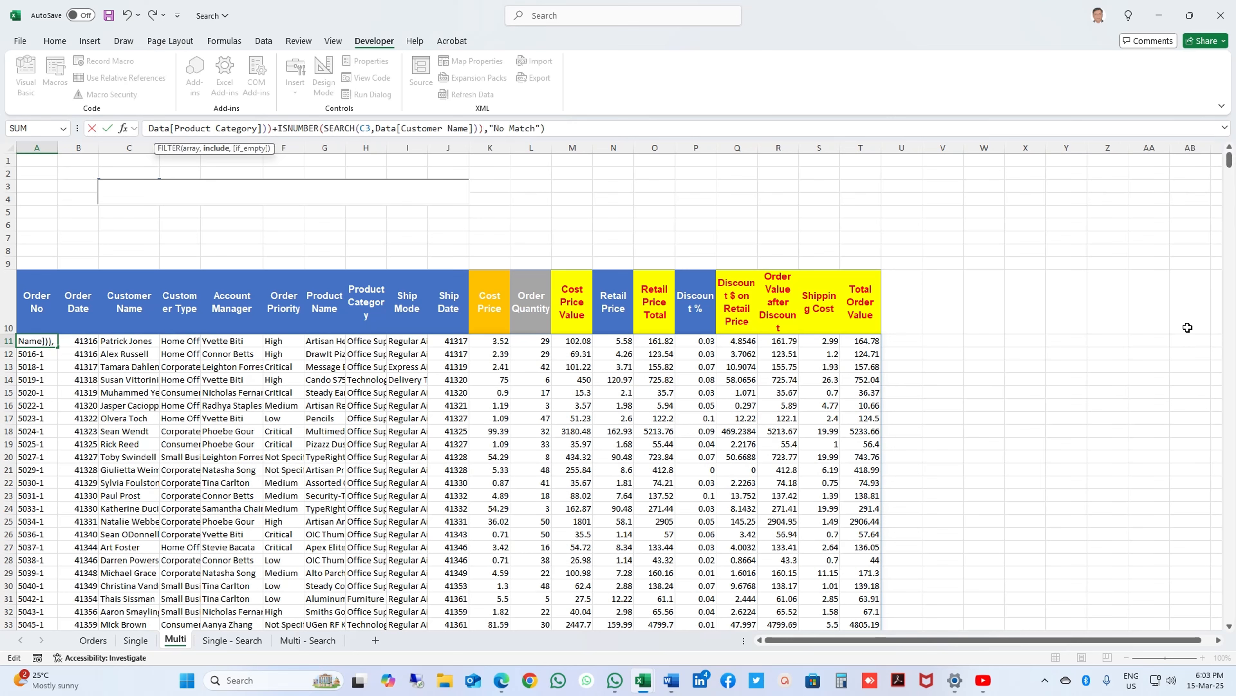
Step: Change the column reference in the sixth ISNUMBER condition to Data[Ship Mode] and commit the FILTER formula
key("Left")
key("Left")
key("Left")
key("BackSpace")
key("BackSpace")
key("BackSpace")
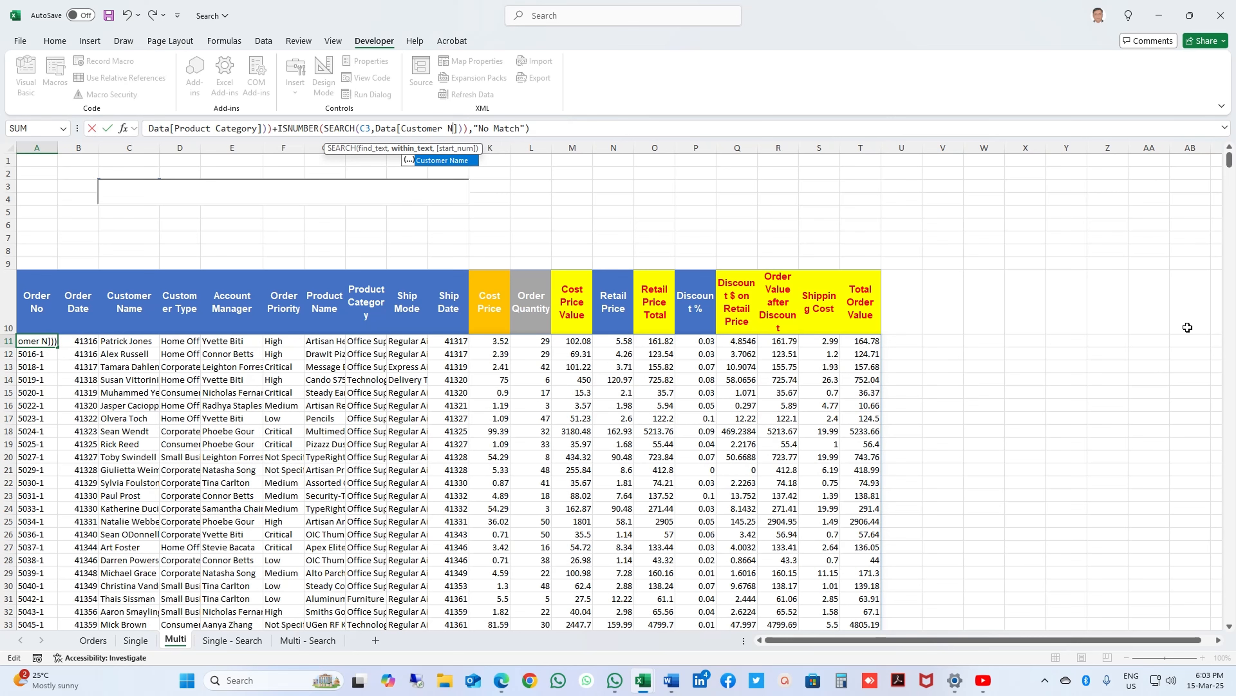
key("BackSpace")
key("BackSpace")
key("BackSpace")
key("BackSpace")
key("BackSpace")
key("BackSpace")
key("BackSpace")
key("BackSpace")
key("BackSpace")
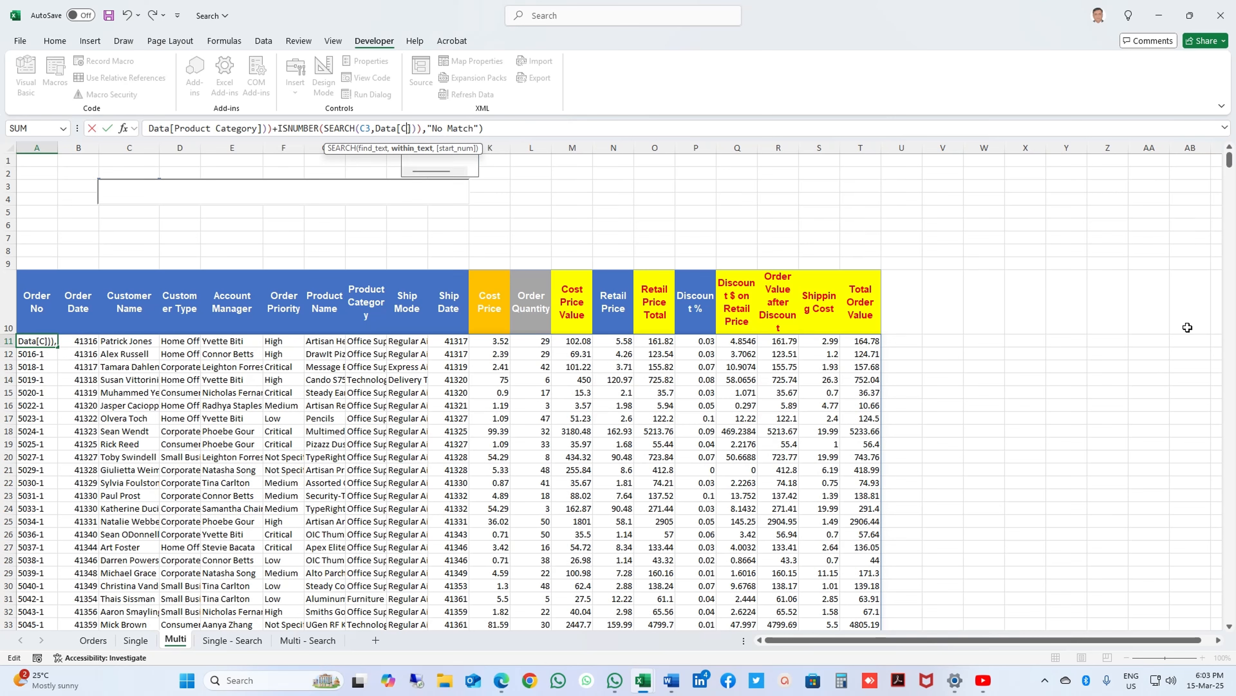
key("BackSpace")
type("shi")
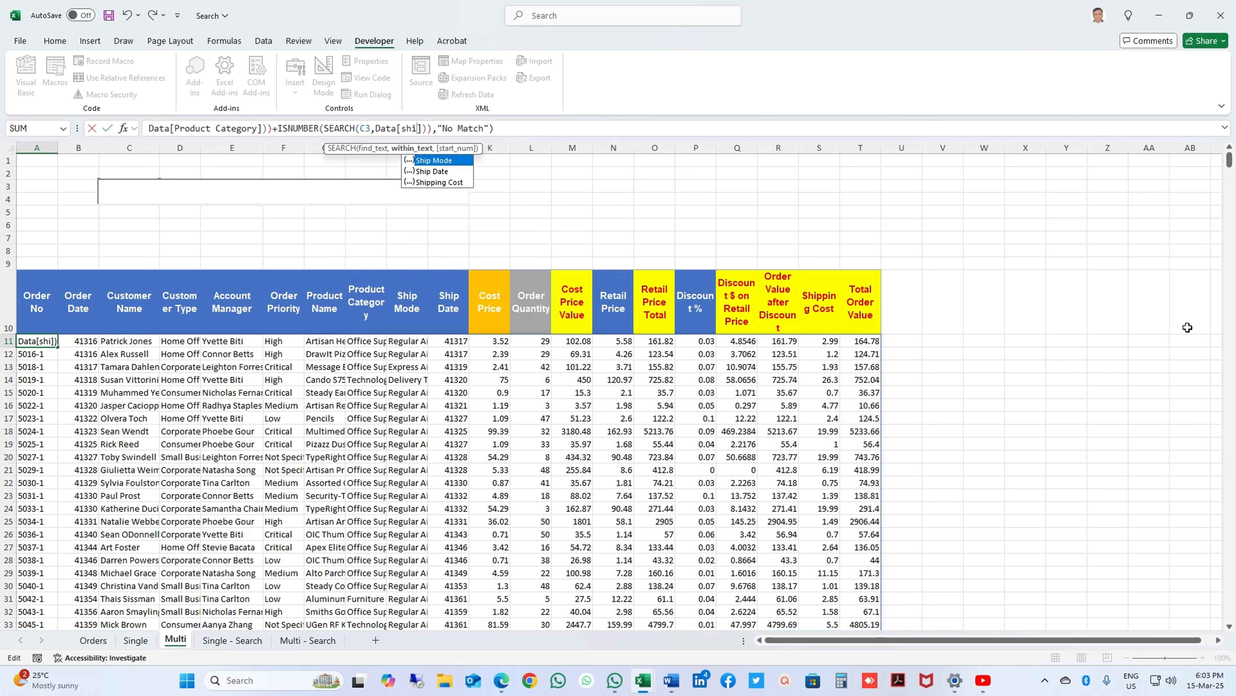
key("Tab")
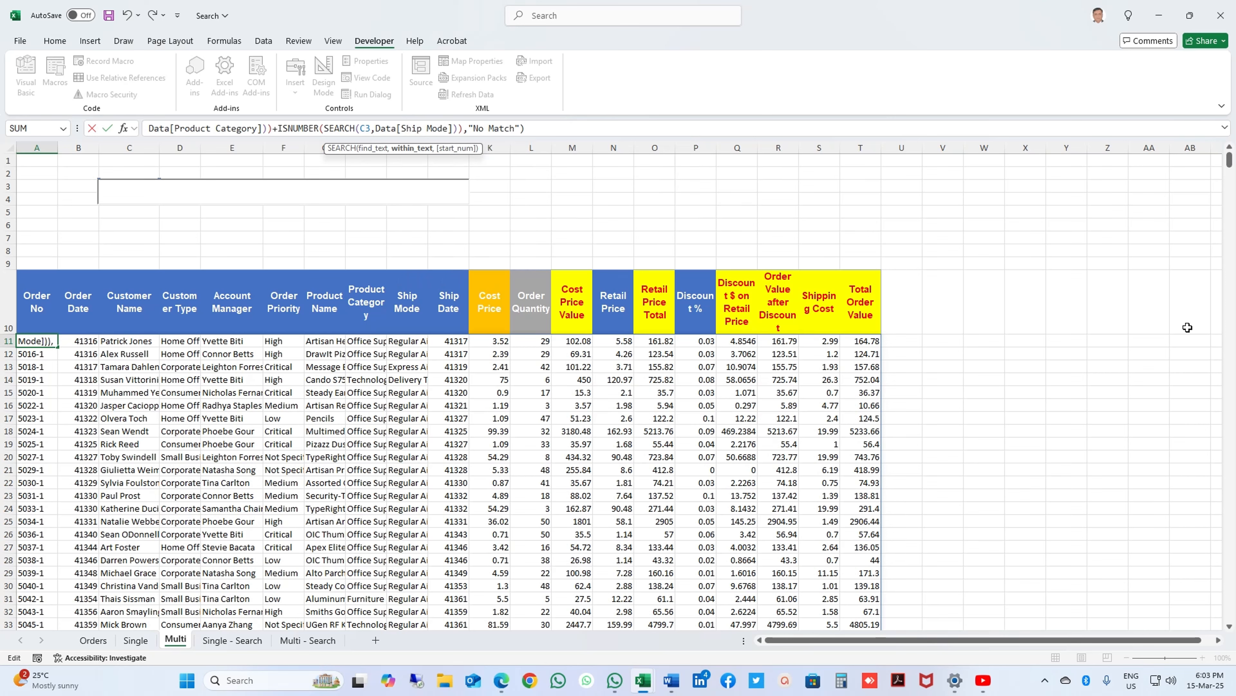
key("Return")
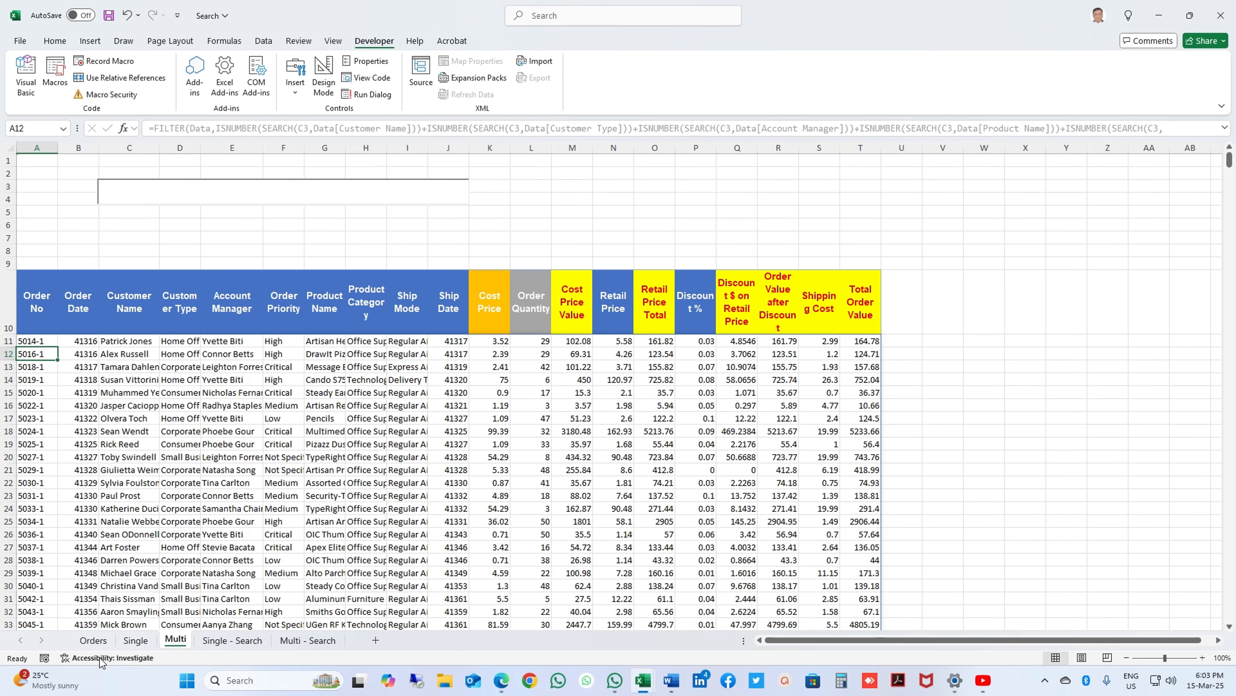
Step: Copy the first account manager's name from the Orders table into the Multi sheet's search box and look through the filtered rows
left_click(93, 639)
key("Right")
key("Right")
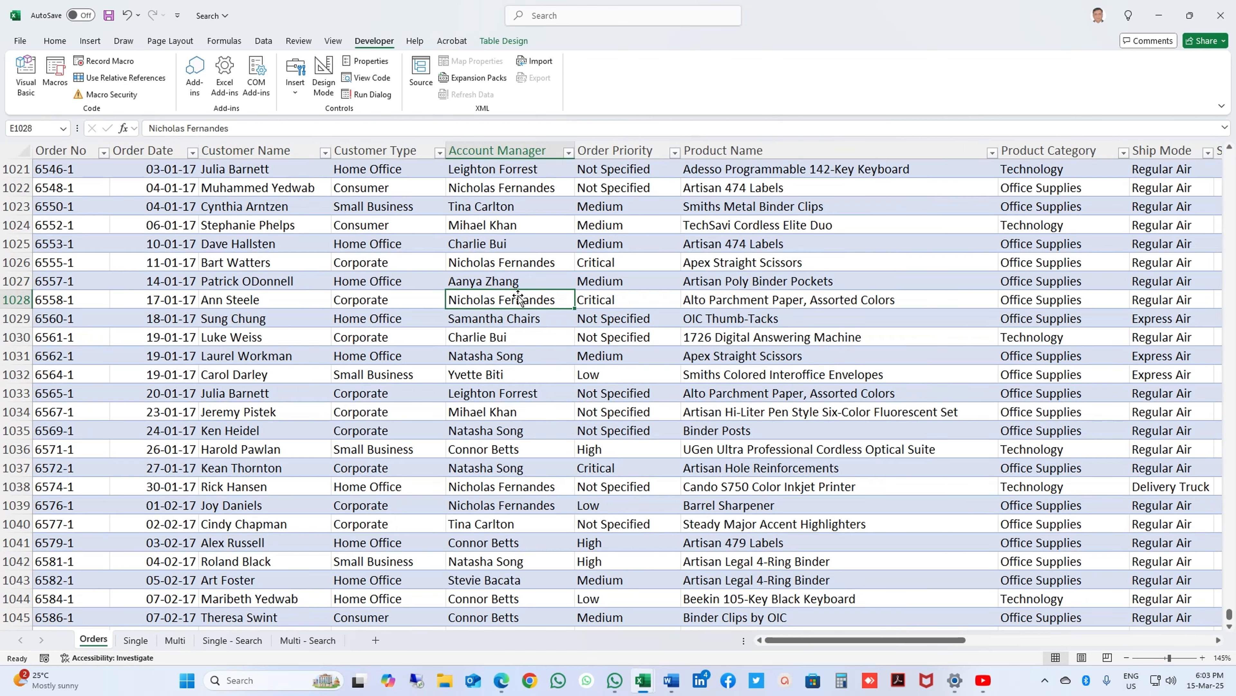
key("ctrl+Up")
key("Down")
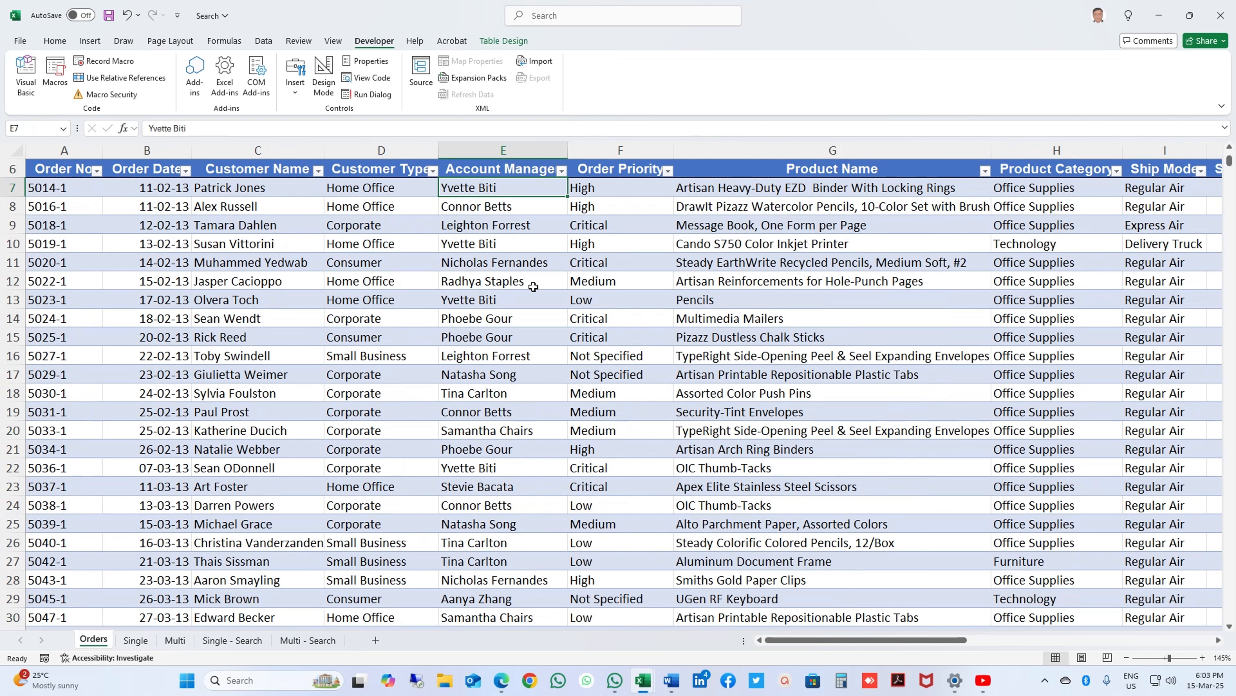
key("ctrl+c")
left_click(180, 639)
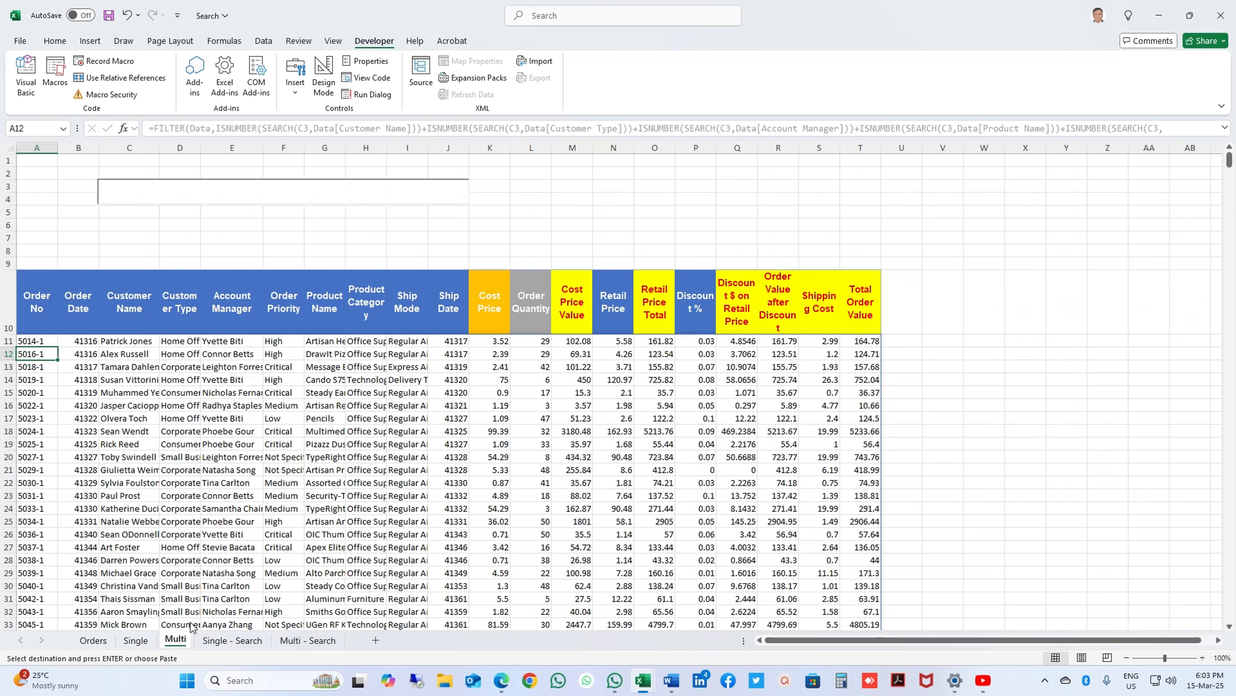
left_click(302, 187)
key("ctrl+v")
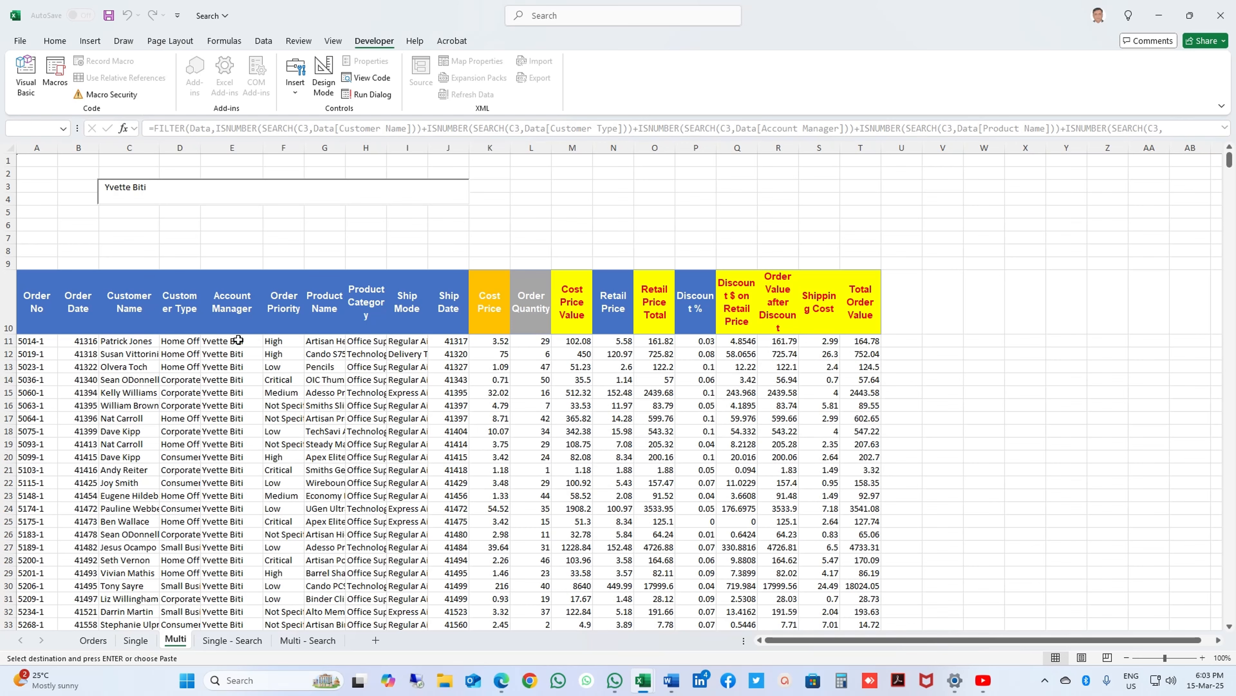
scroll(224, 493, "down", 15)
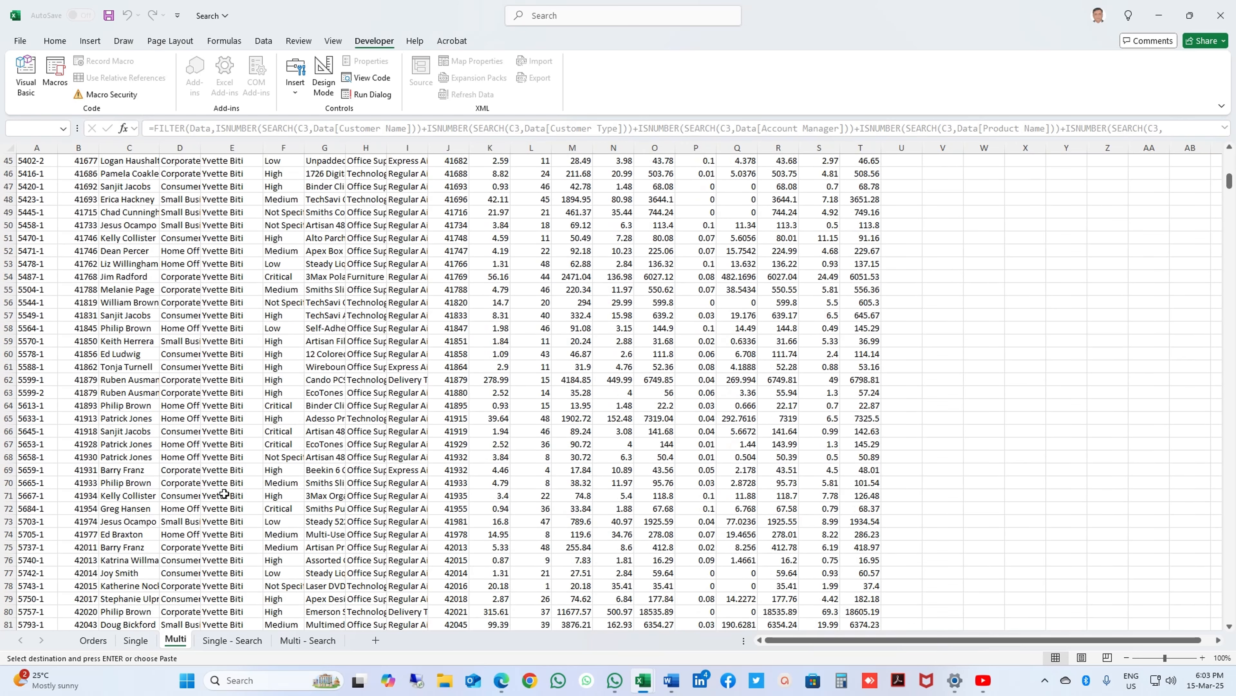
scroll(224, 494, "up", 9)
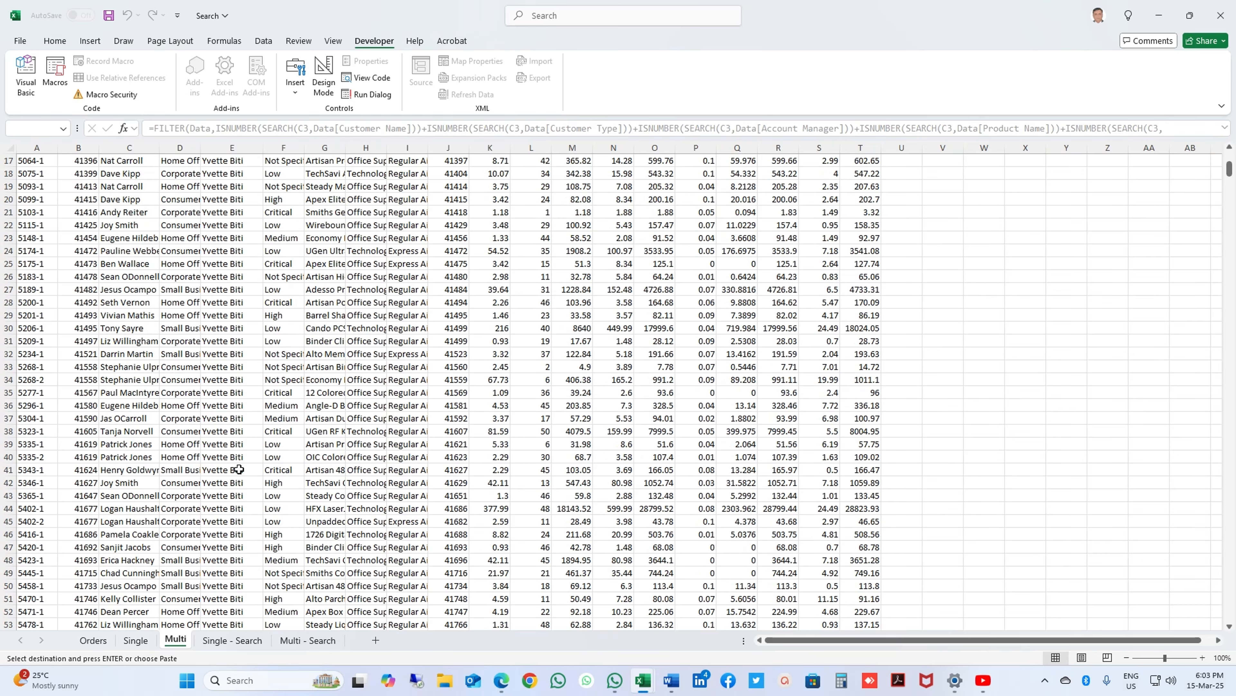
scroll(239, 470, "up", 5)
left_click(236, 431)
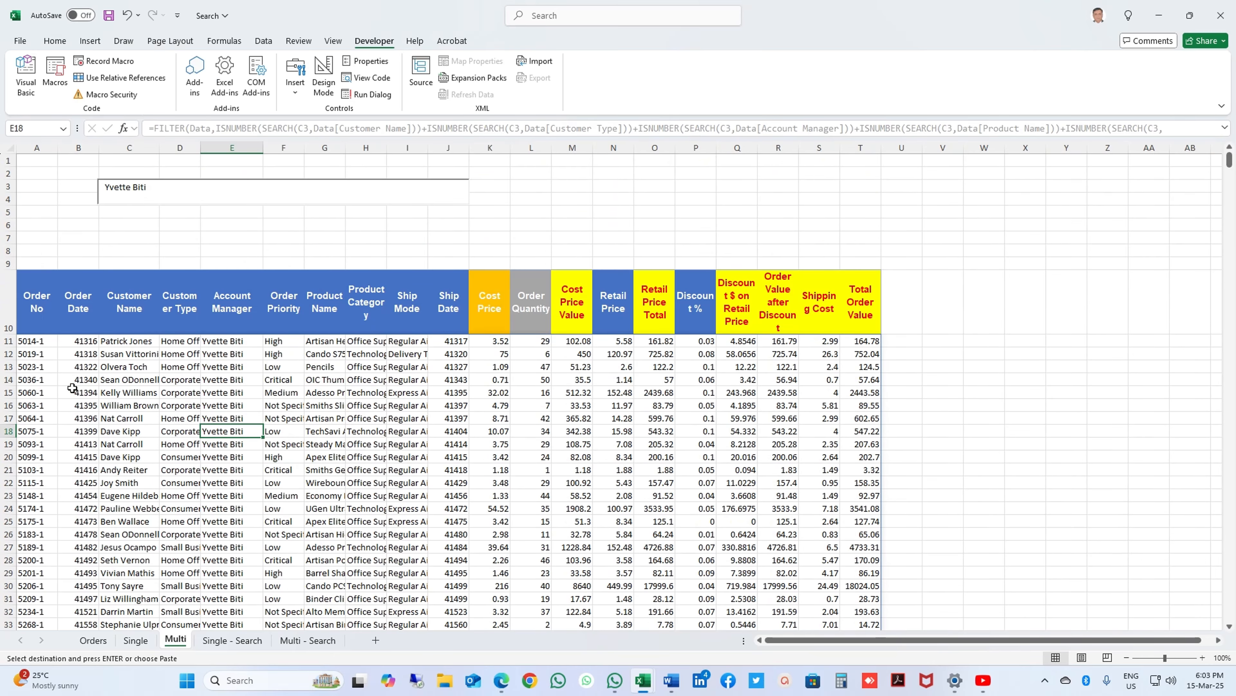
Step: Freeze the panes above row 11 so the Multi sheet's search box and headers stay in place
left_click(5, 341)
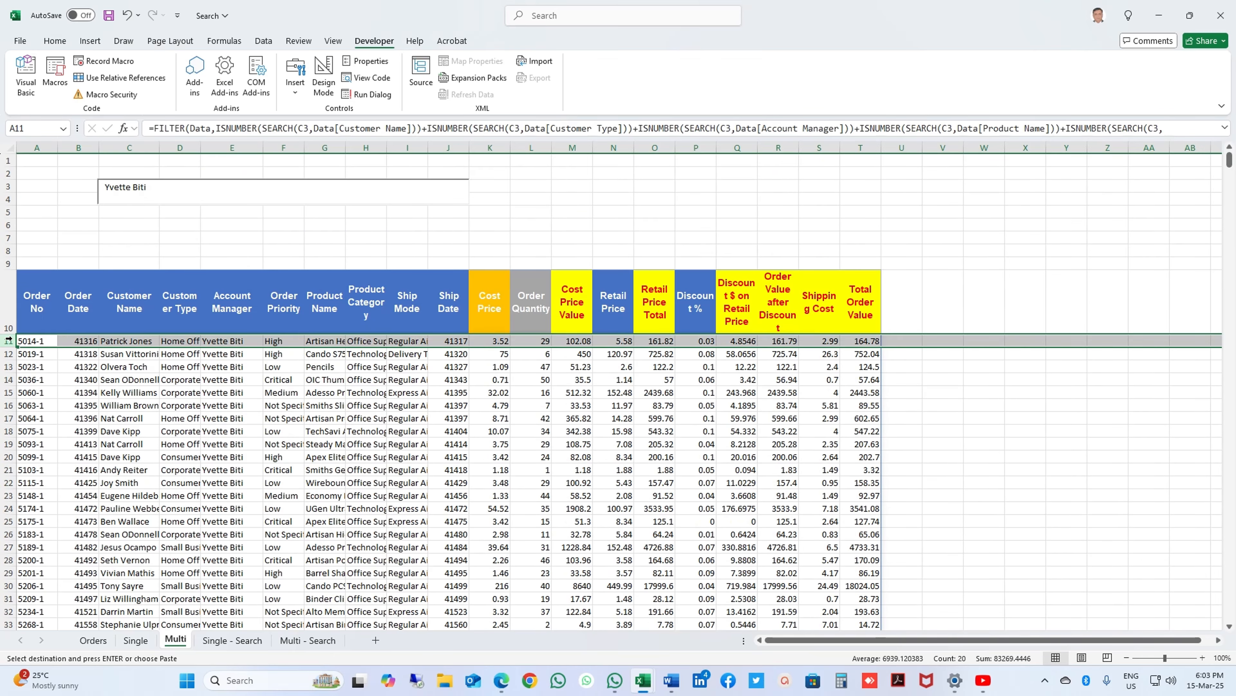
left_click(333, 42)
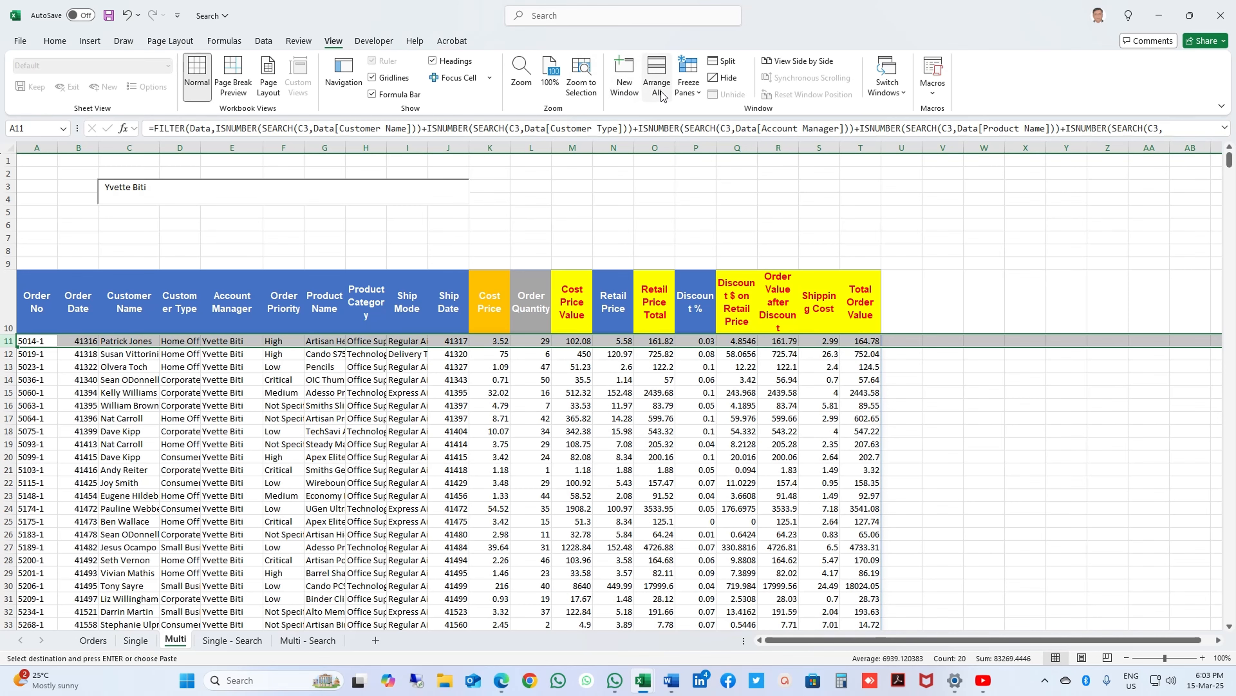
left_click(689, 78)
left_click(730, 120)
left_click(449, 366)
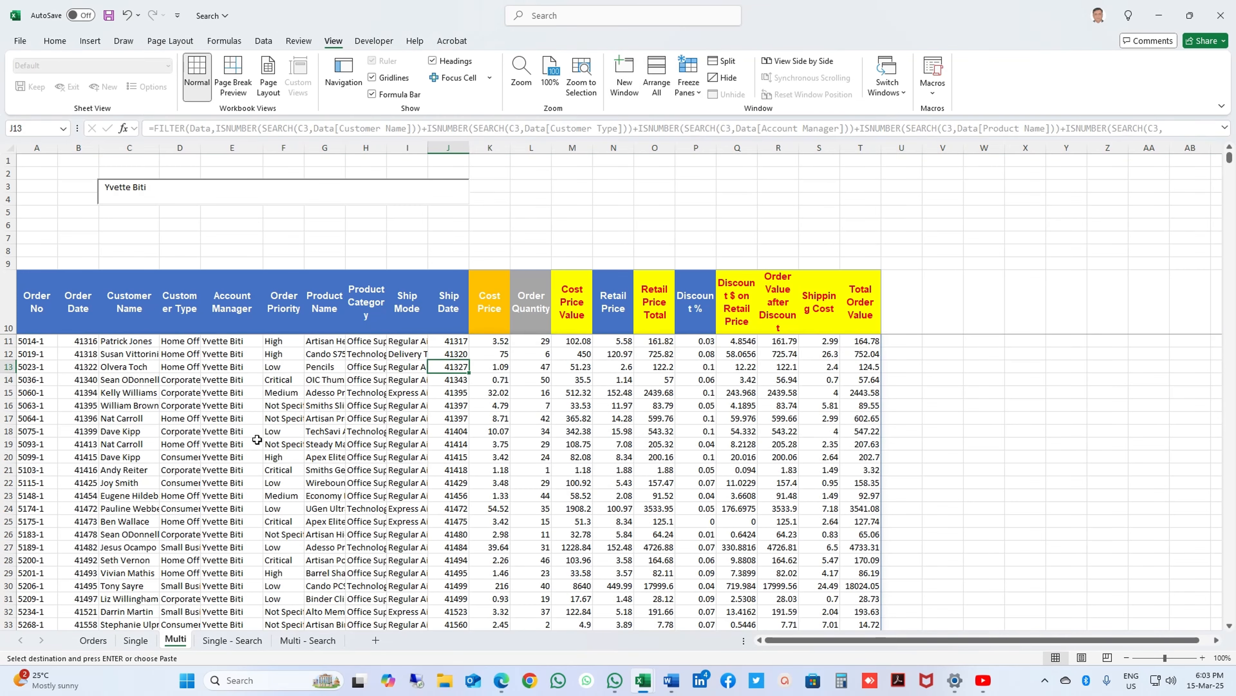
scroll(262, 436, "down", 5)
scroll(267, 433, "up", 5)
Step: Replace the Multi sheet's search text with the product name Artisan Heavy-Duty EZD Binder With Locking Rings copied from Orders
left_click(93, 639)
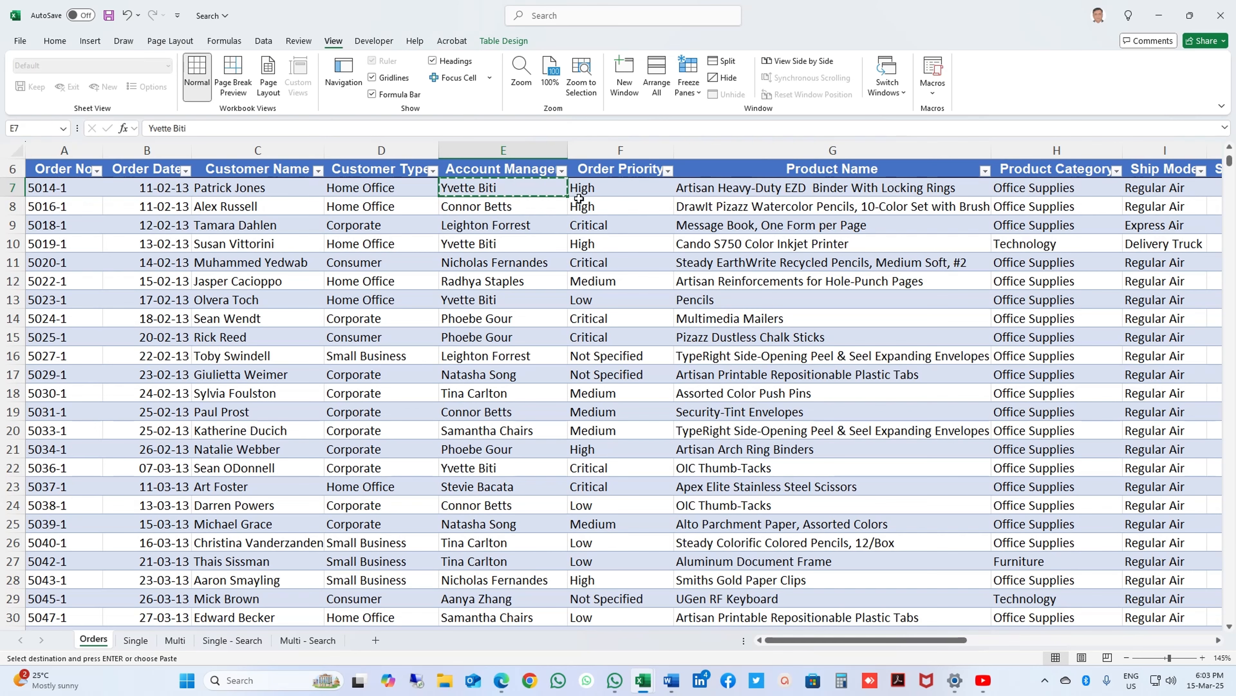
left_click(724, 188)
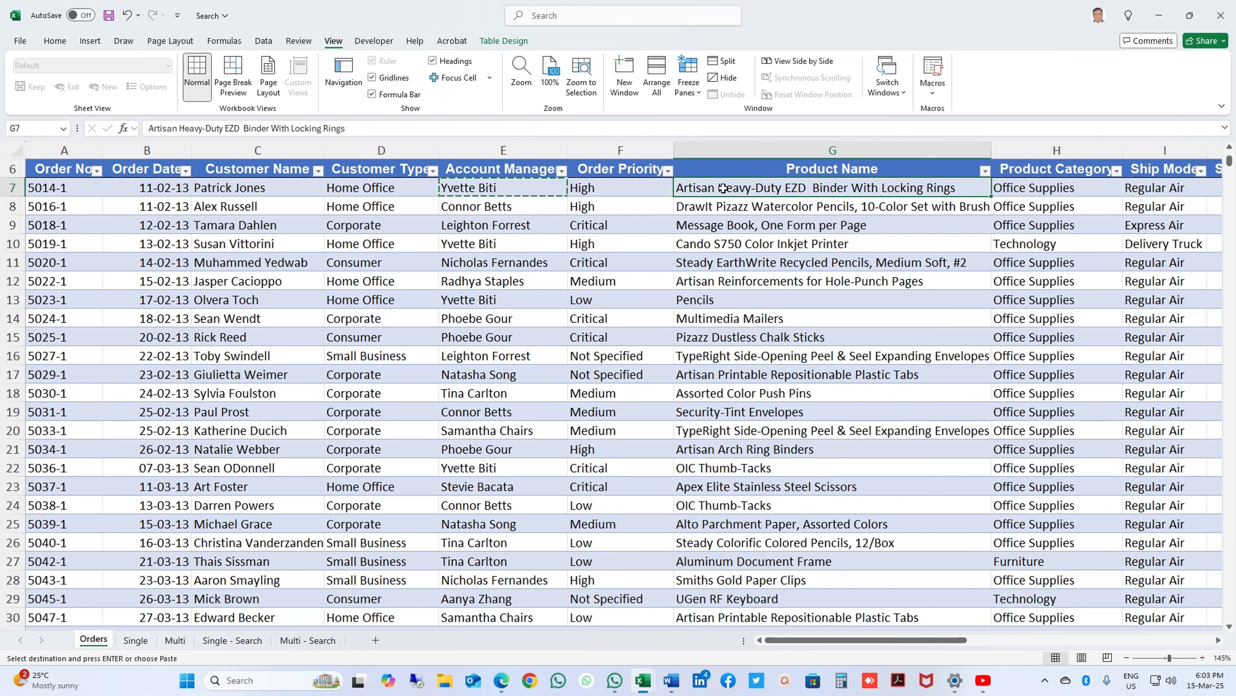
key("ctrl+c")
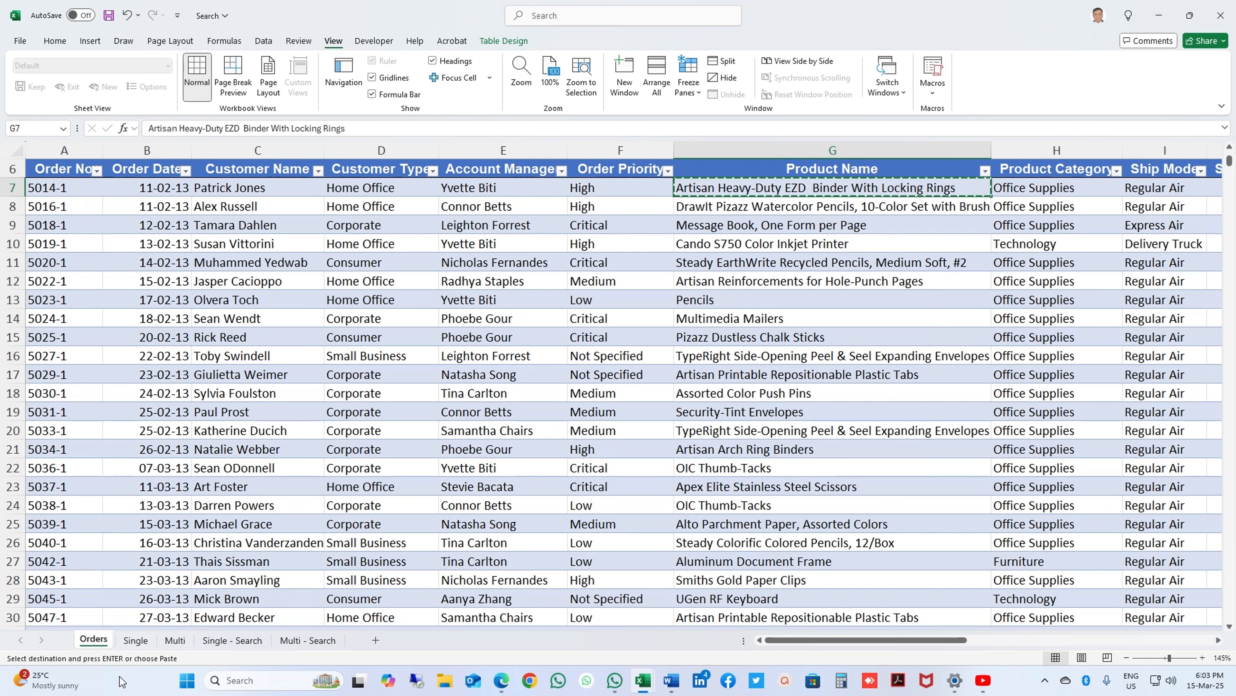
left_click(168, 641)
left_click_drag(163, 191, 93, 187)
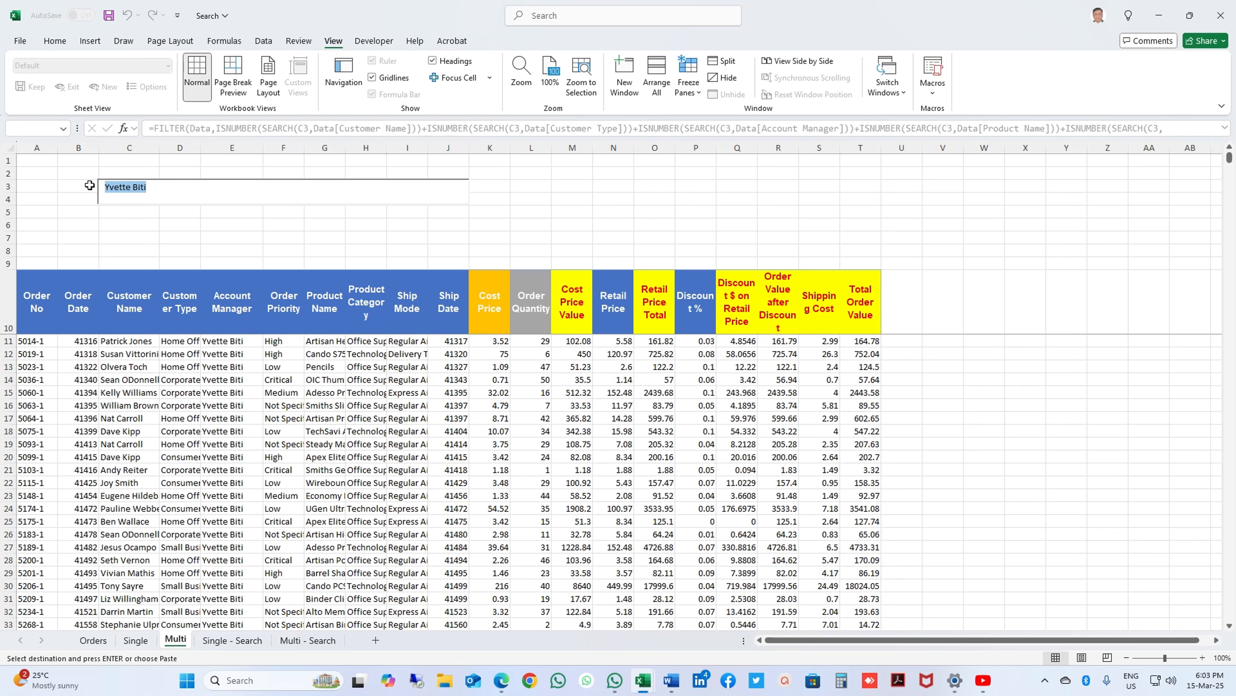
key("ctrl+v")
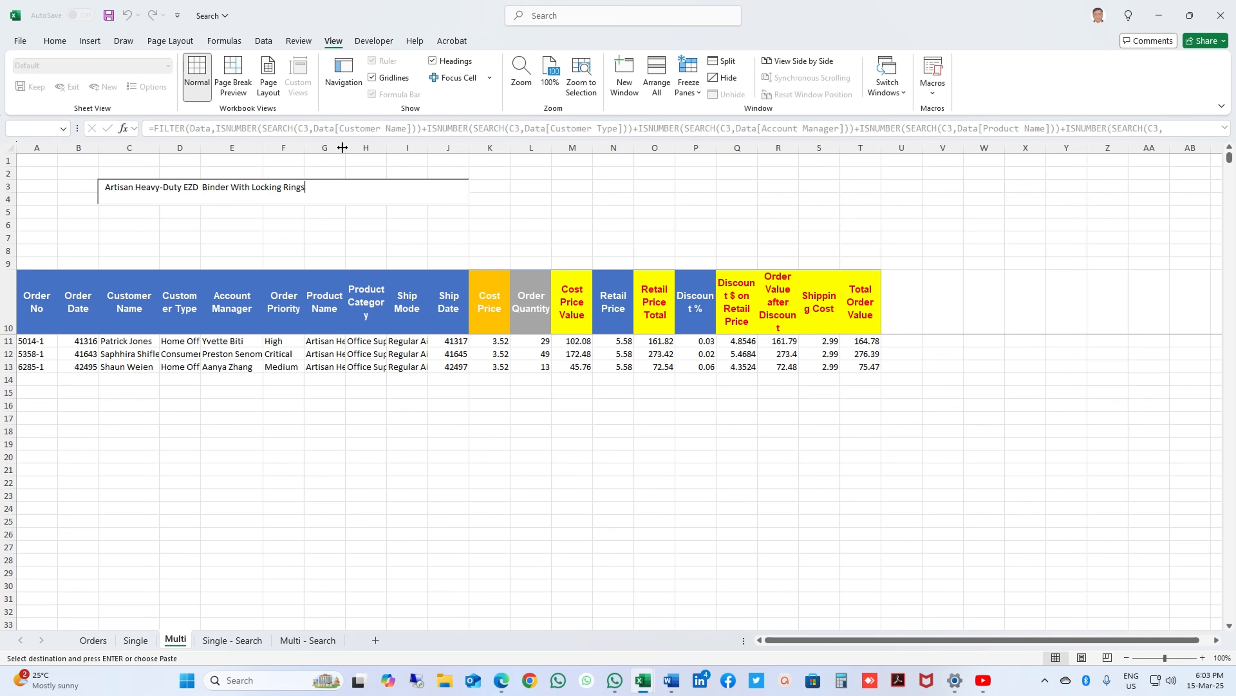
Step: Autofit the Product Name column and widen the Product Category column on the Multi sheet
left_click_drag(343, 148, 380, 148)
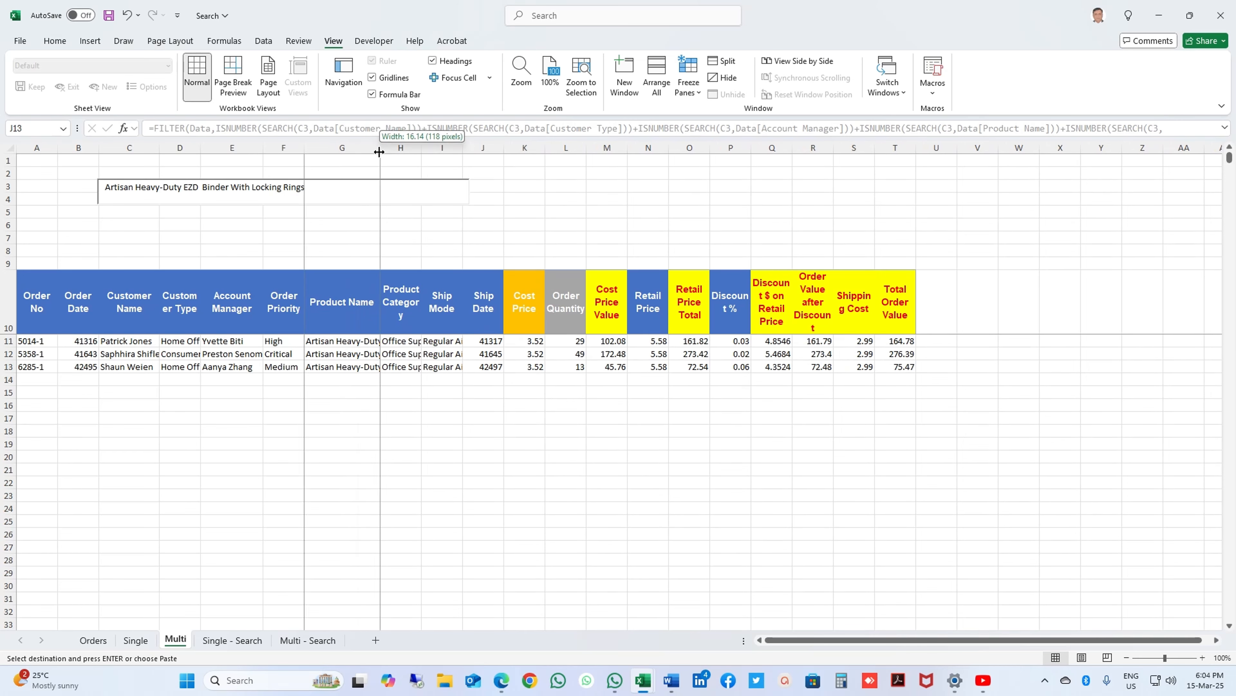
double_click(378, 152)
left_click(405, 353)
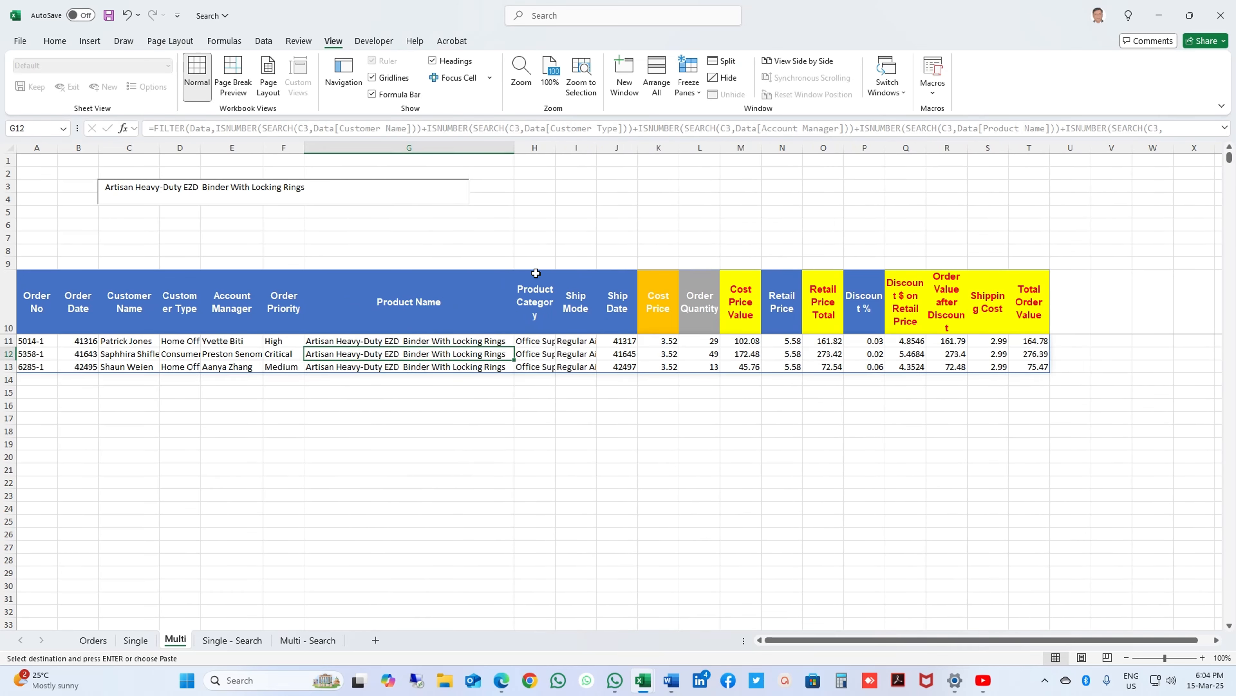
left_click_drag(554, 154, 603, 154)
Step: Replace the Multi sheet's search text with the product category Office Supplies copied from the Orders table
left_click(93, 640)
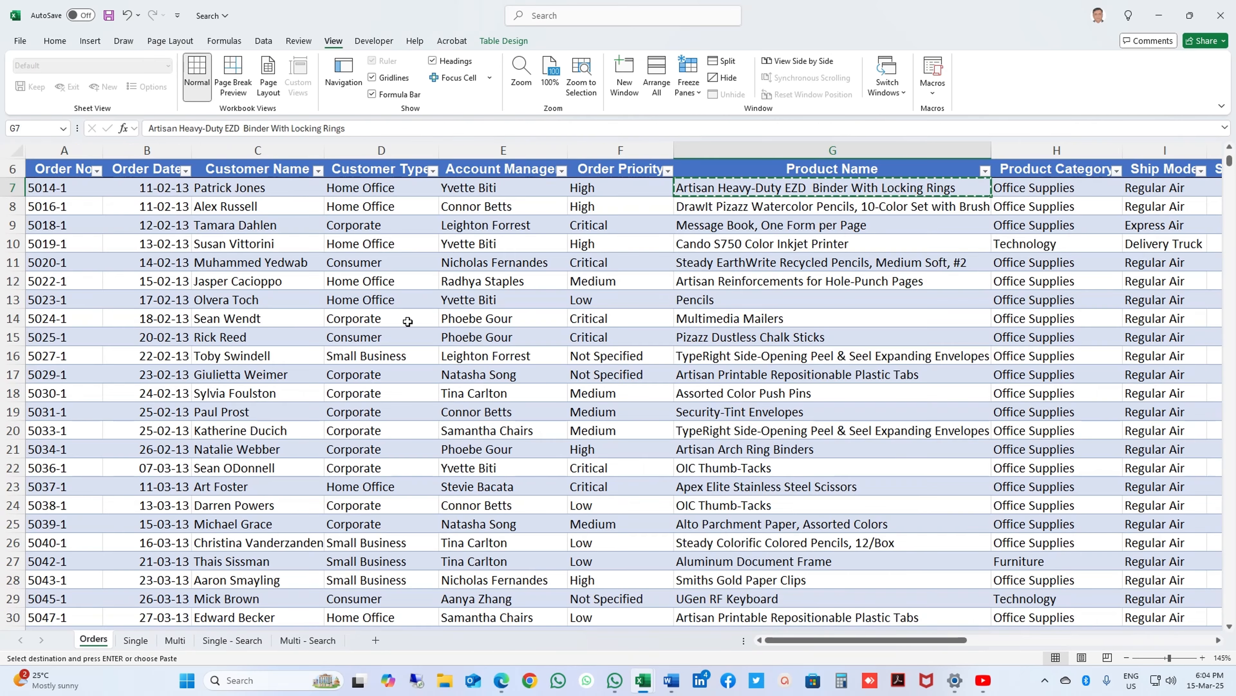
left_click(1046, 190)
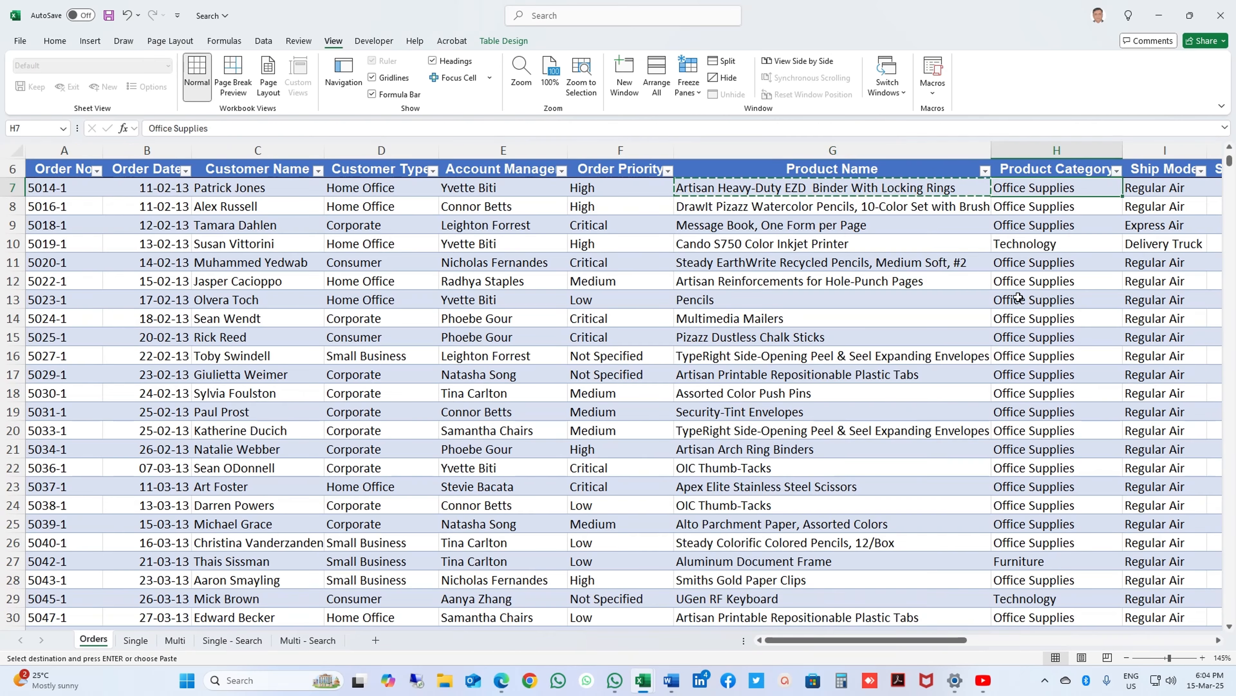
key("ctrl+c")
left_click(176, 639)
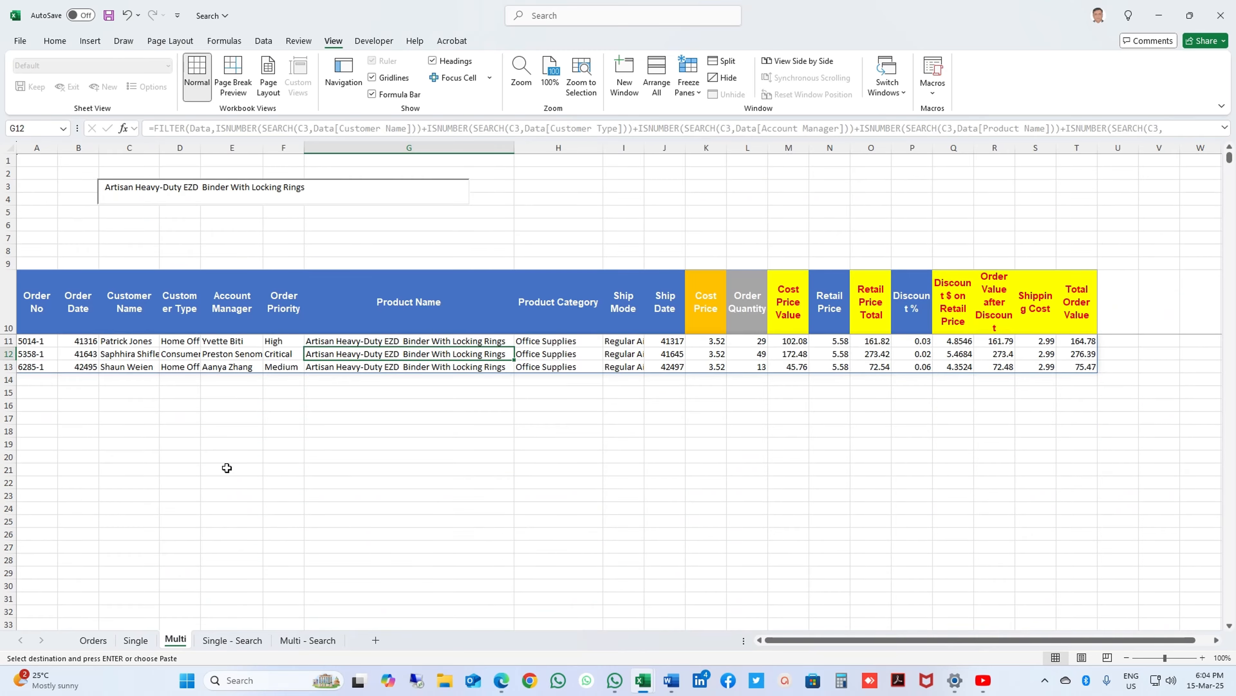
left_click_drag(314, 188, 97, 189)
key("ctrl+v")
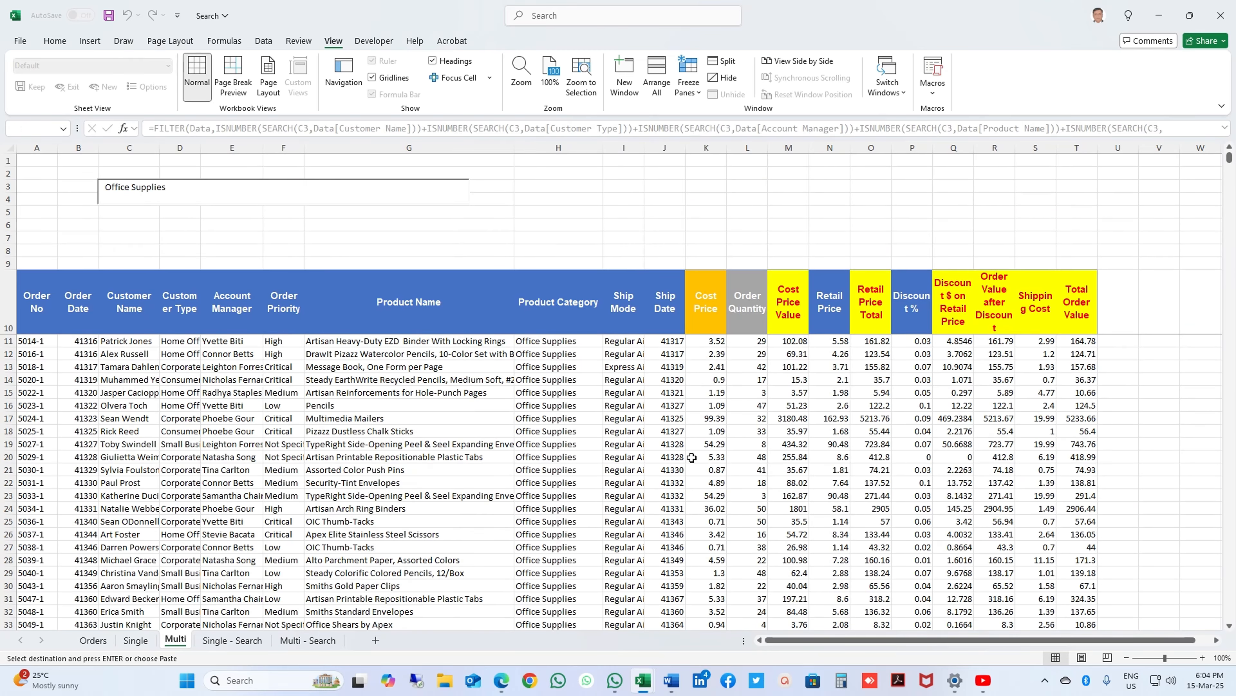
Step: Replace the Multi sheet's search text with the ship mode Regular Air copied from the Orders table
left_click(93, 640)
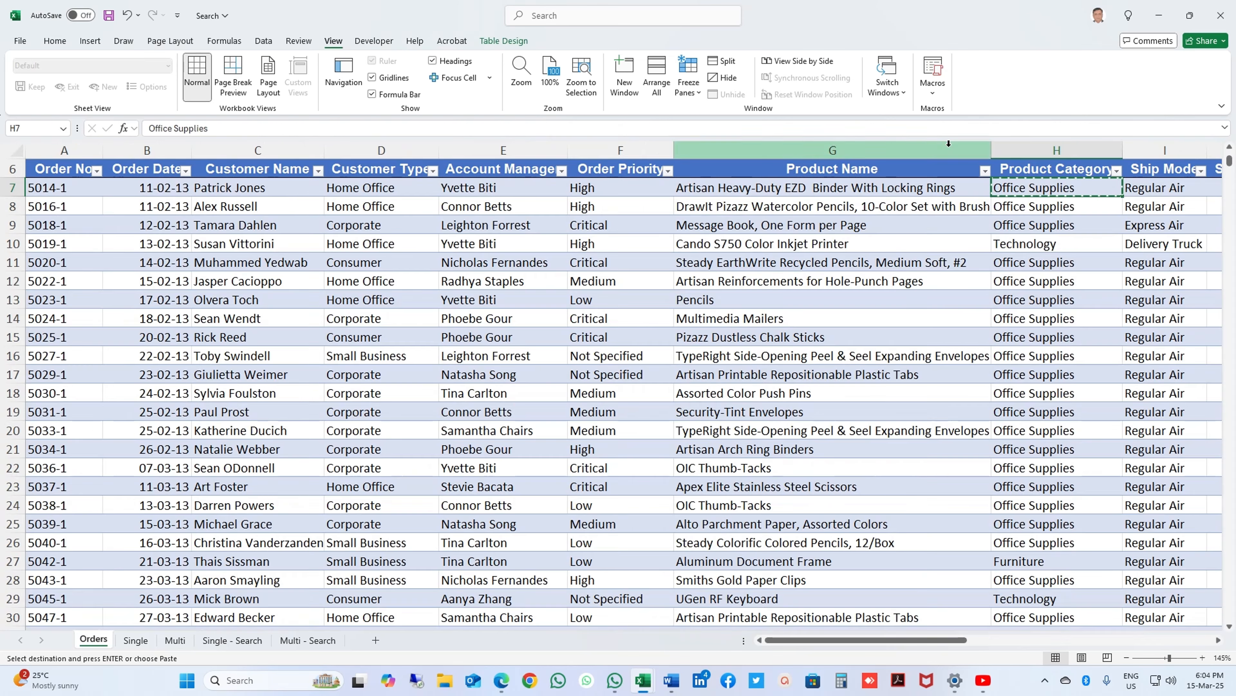
left_click(1156, 189)
key("ctrl+c")
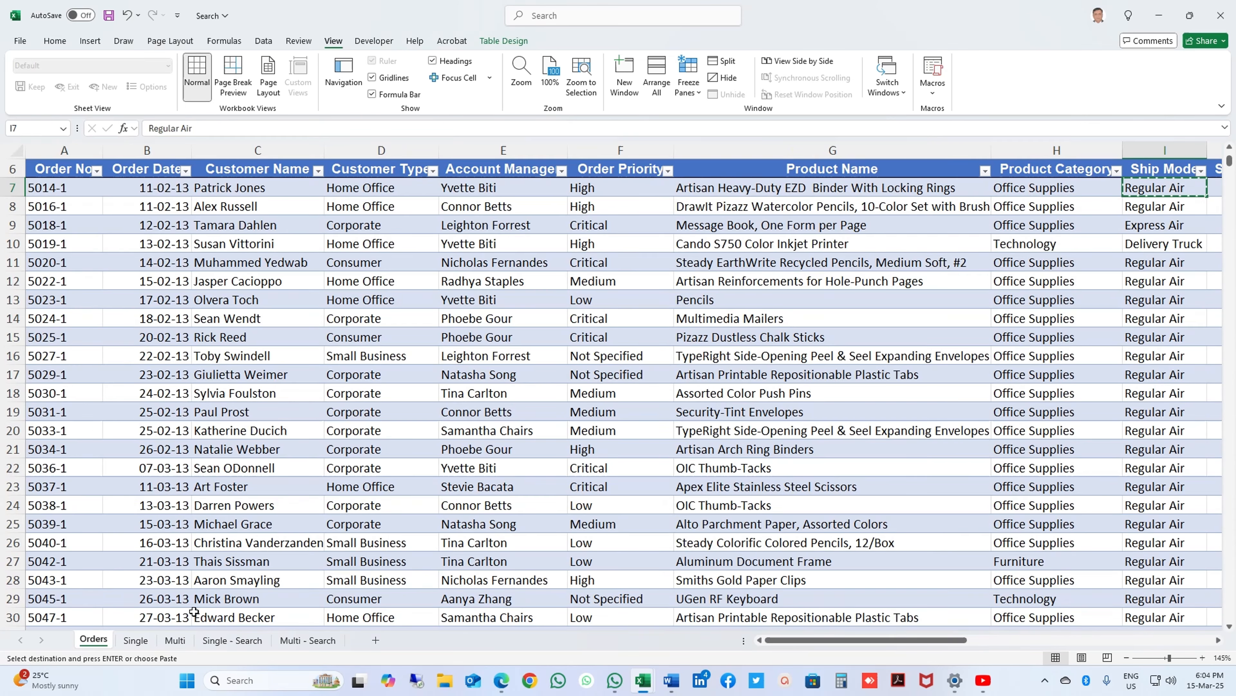
left_click(175, 640)
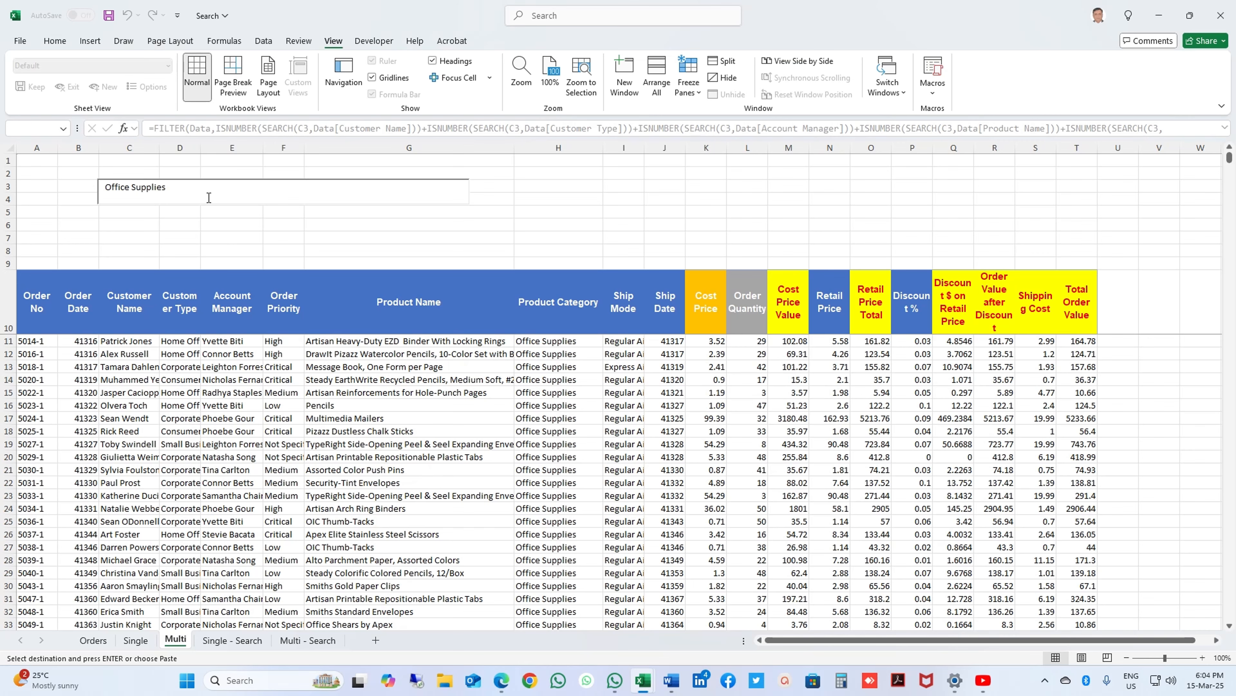
left_click_drag(208, 192, 40, 188)
key("ctrl+v")
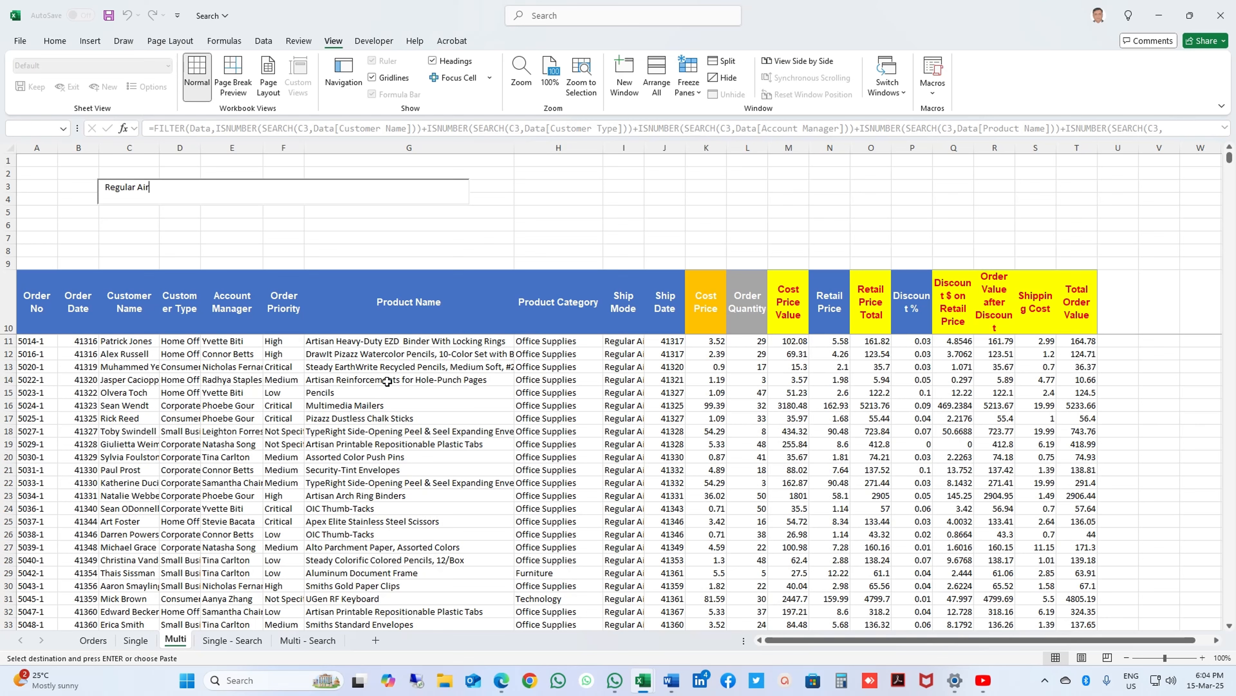
Step: Clear the search text from the Multi sheet's search box
left_click_drag(196, 189, 2, 188)
key("BackSpace")
left_click(781, 378)
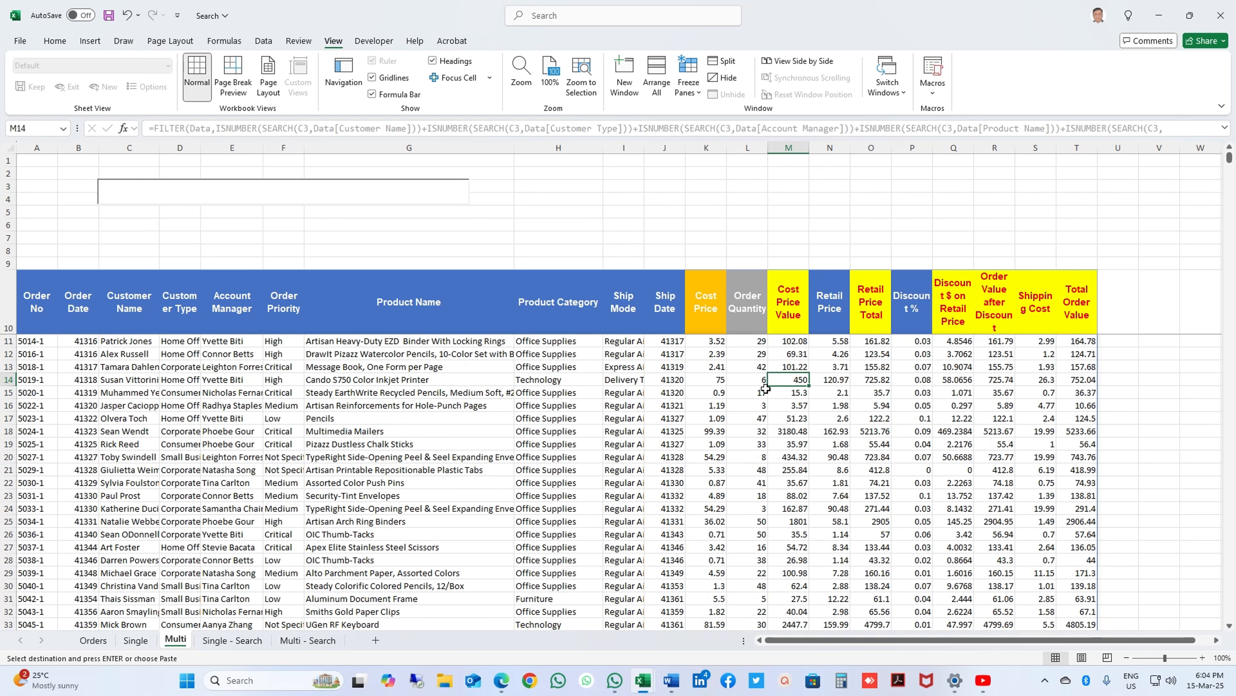
left_click(796, 263)
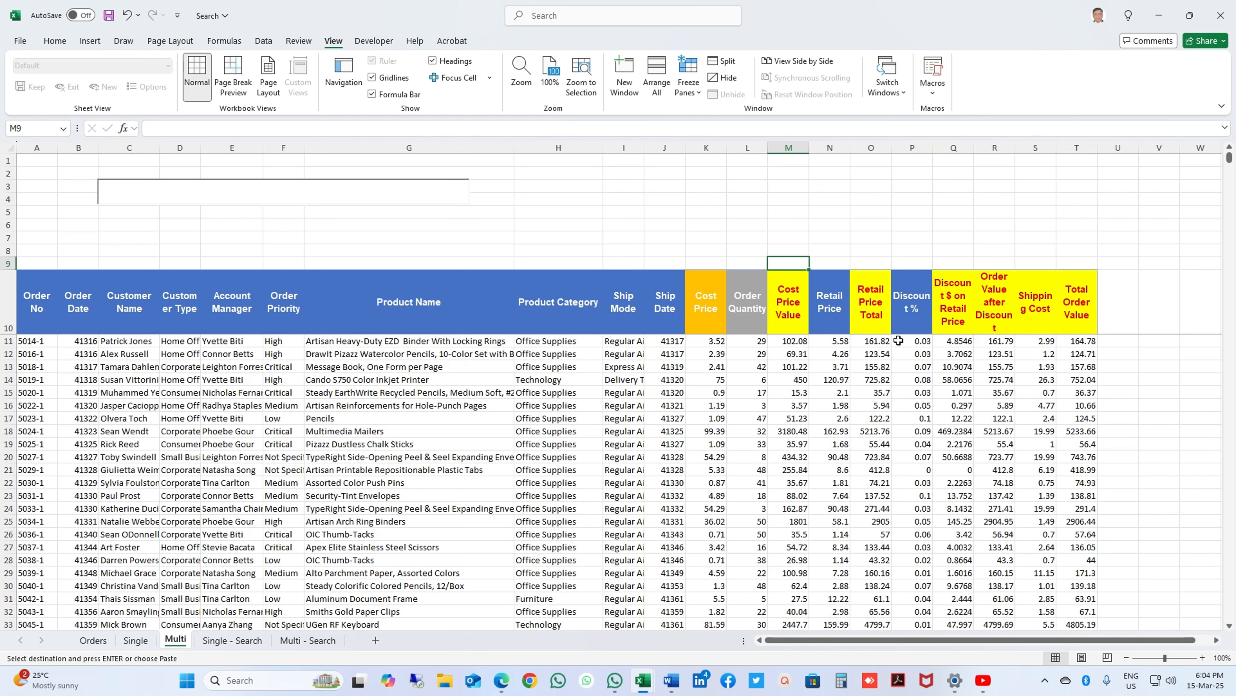
Step: Widen the Discount % and Discount $ on Retail Price columns on the Multi sheet to fit their headers
left_click_drag(945, 152, 1014, 152)
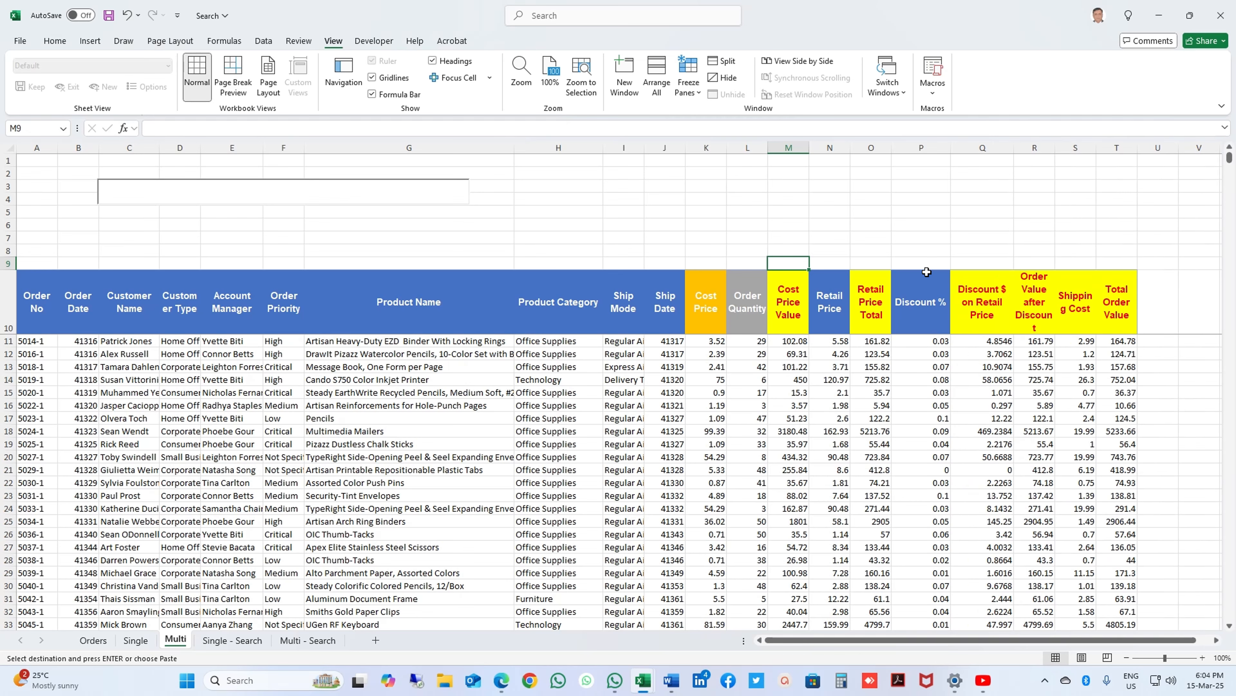
left_click(992, 264)
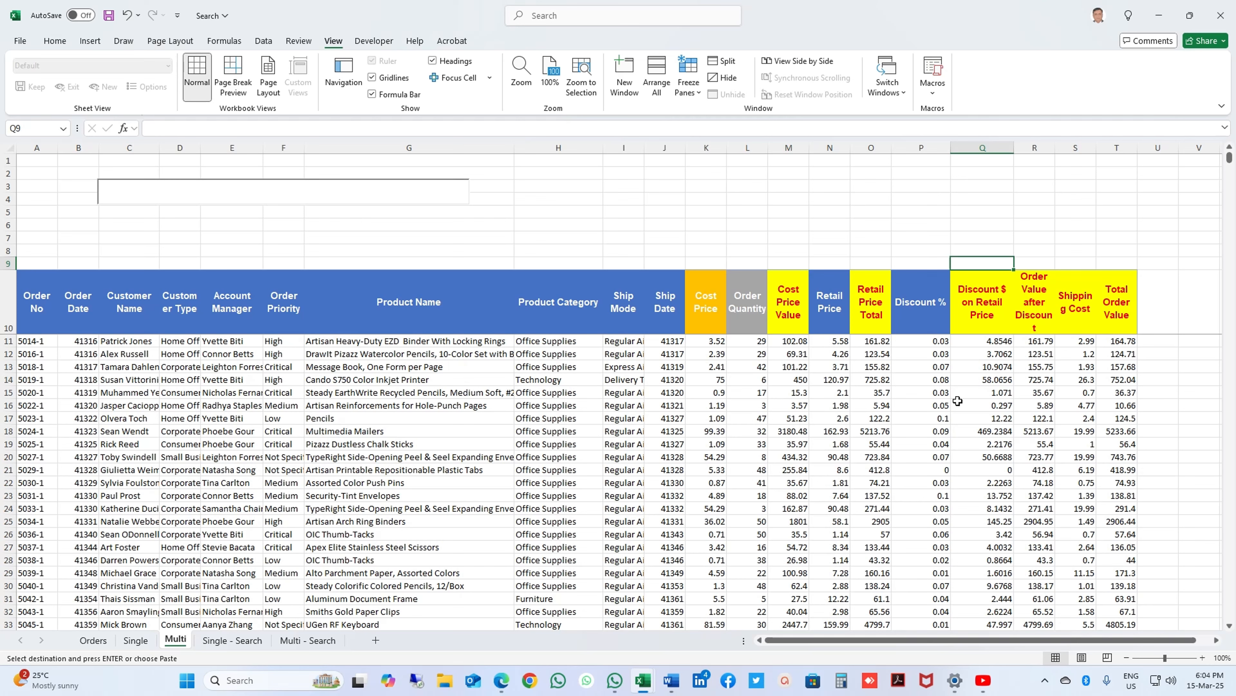
left_click(1119, 341)
left_click(1118, 266)
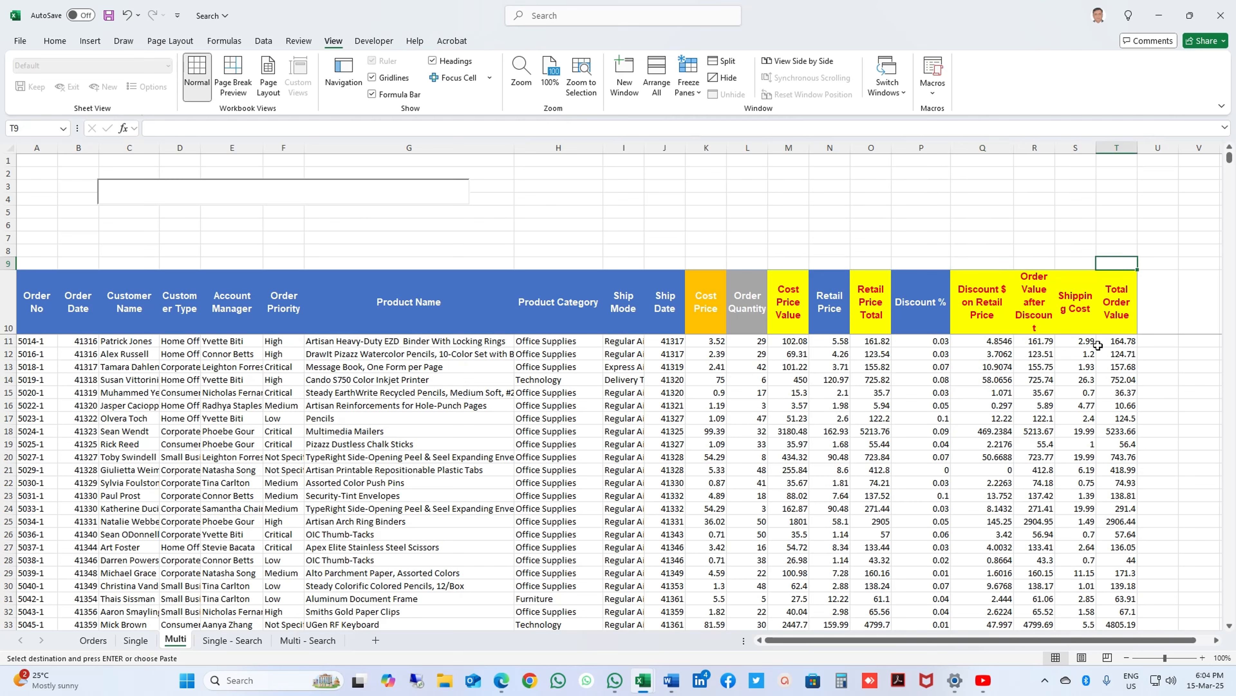
Step: Enter =SUBTOTAL(9,T11:T1048576) in cell T9 above the Total Order Value header on the Multi sheet
type("=subto")
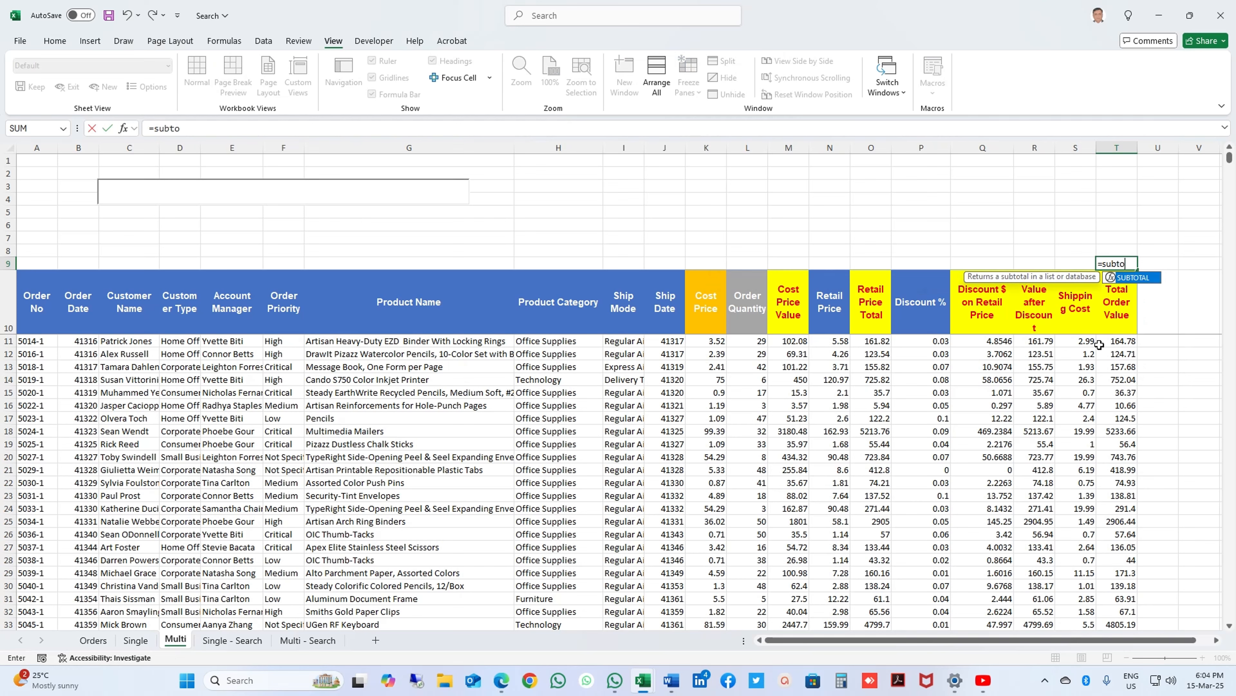
key("Tab")
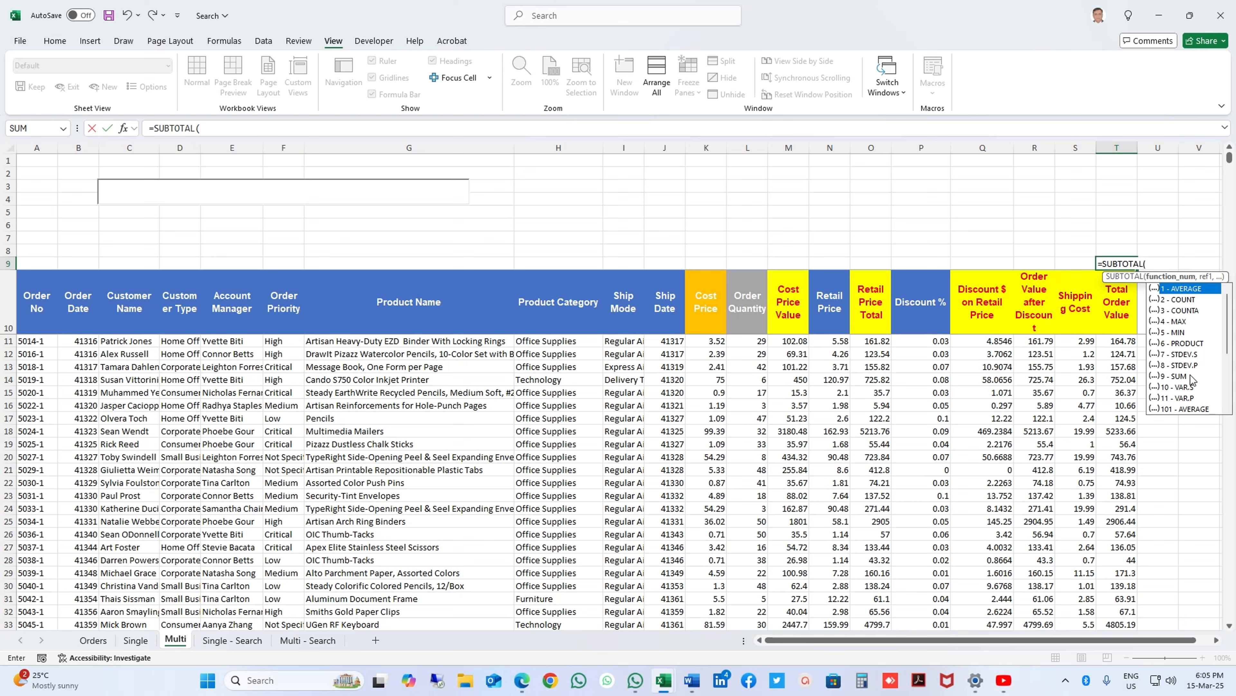
type("9,")
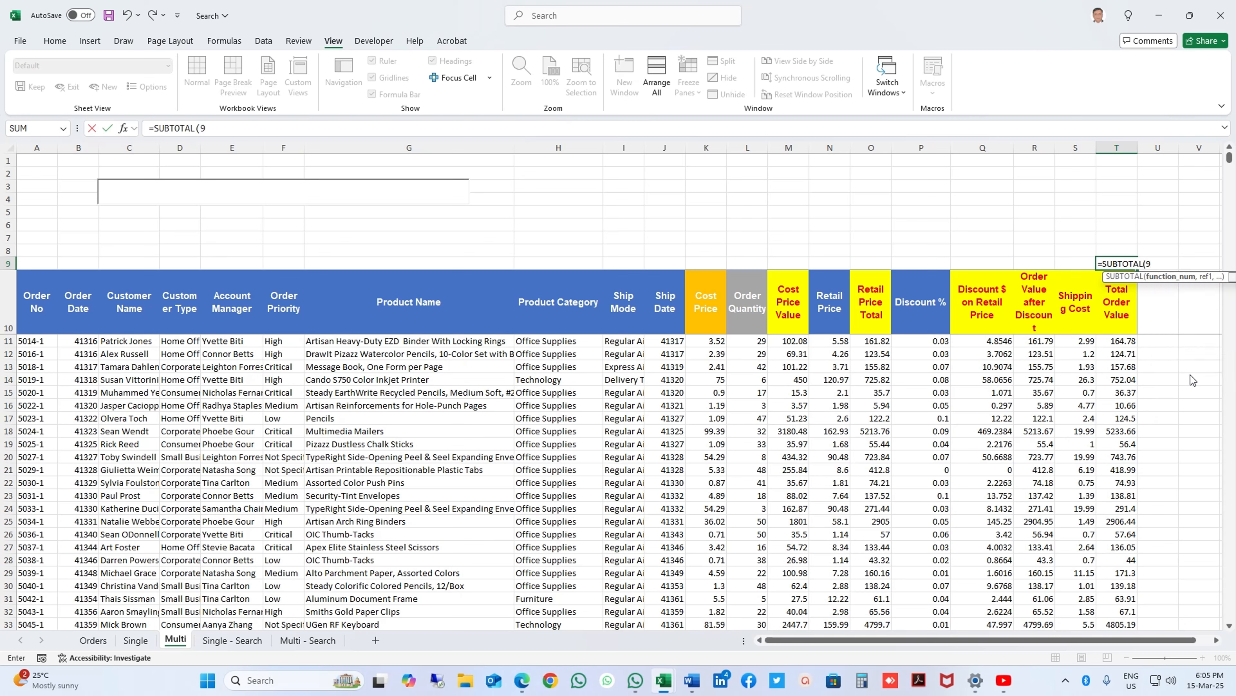
left_click(1125, 341)
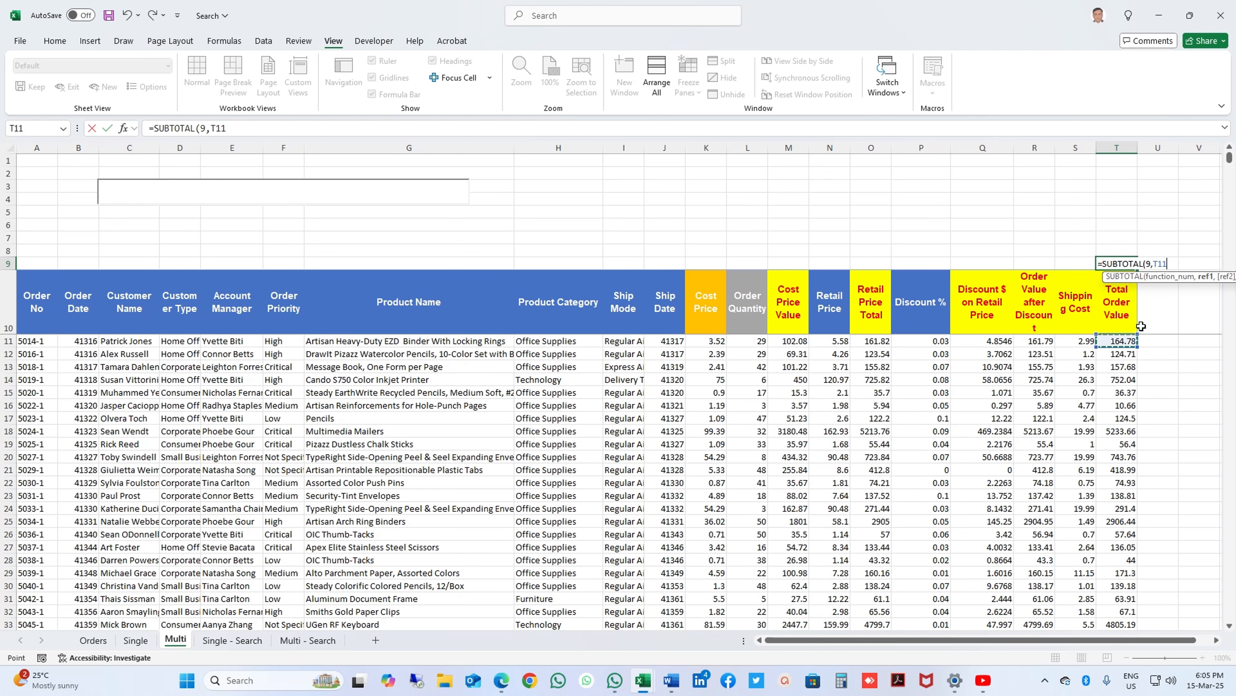
key("ctrl+shift+Down")
key("ctrl+shift+Down")
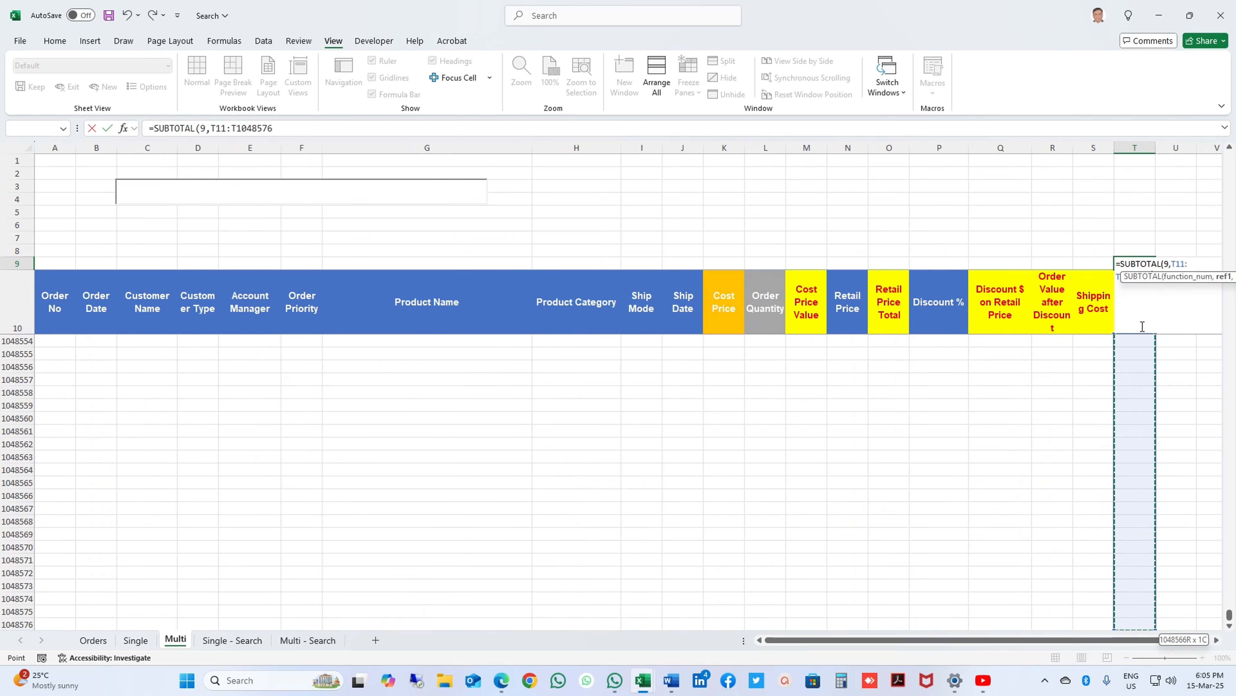
key("Return")
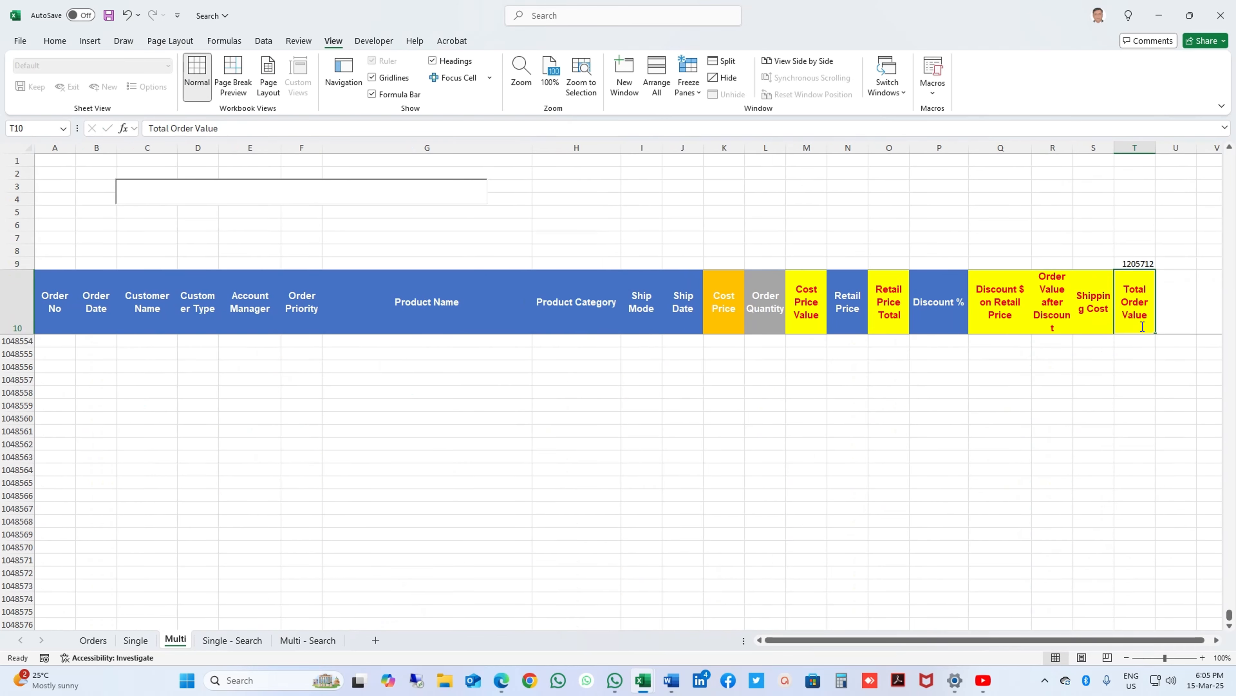
Step: Search the Multi sheet for the product category Office Supplies, copied from the Orders table
scroll(1144, 312, "up", 4)
left_click(92, 641)
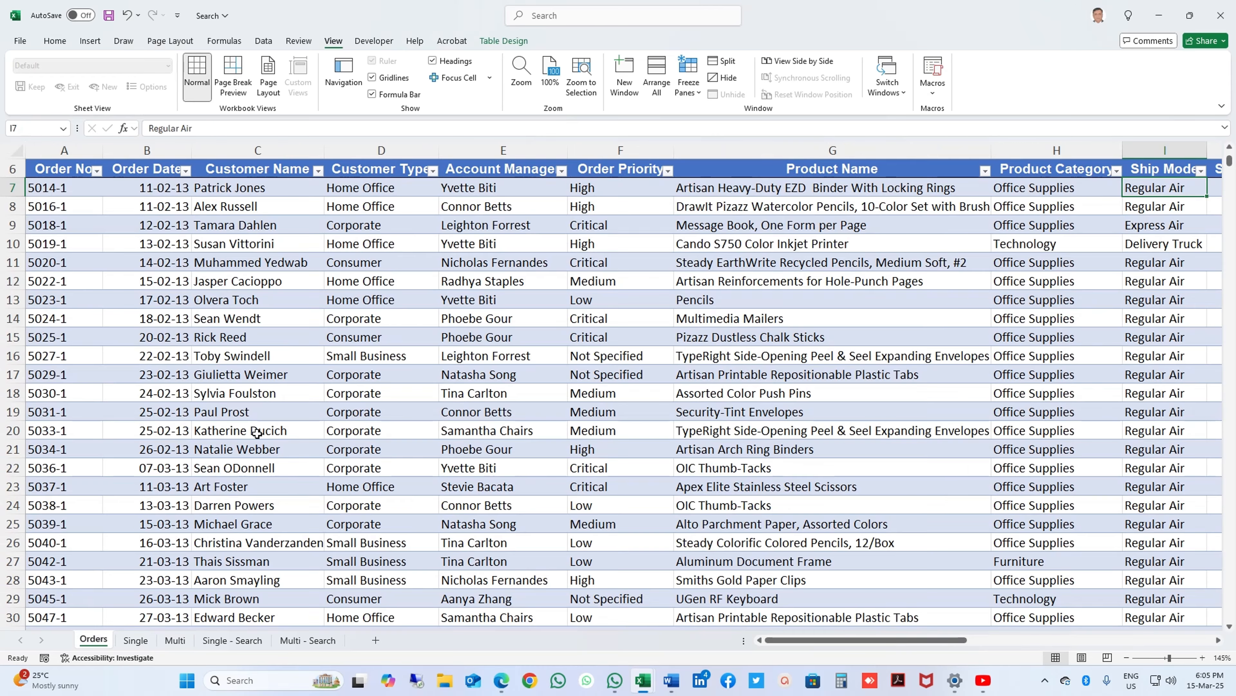
left_click(610, 346)
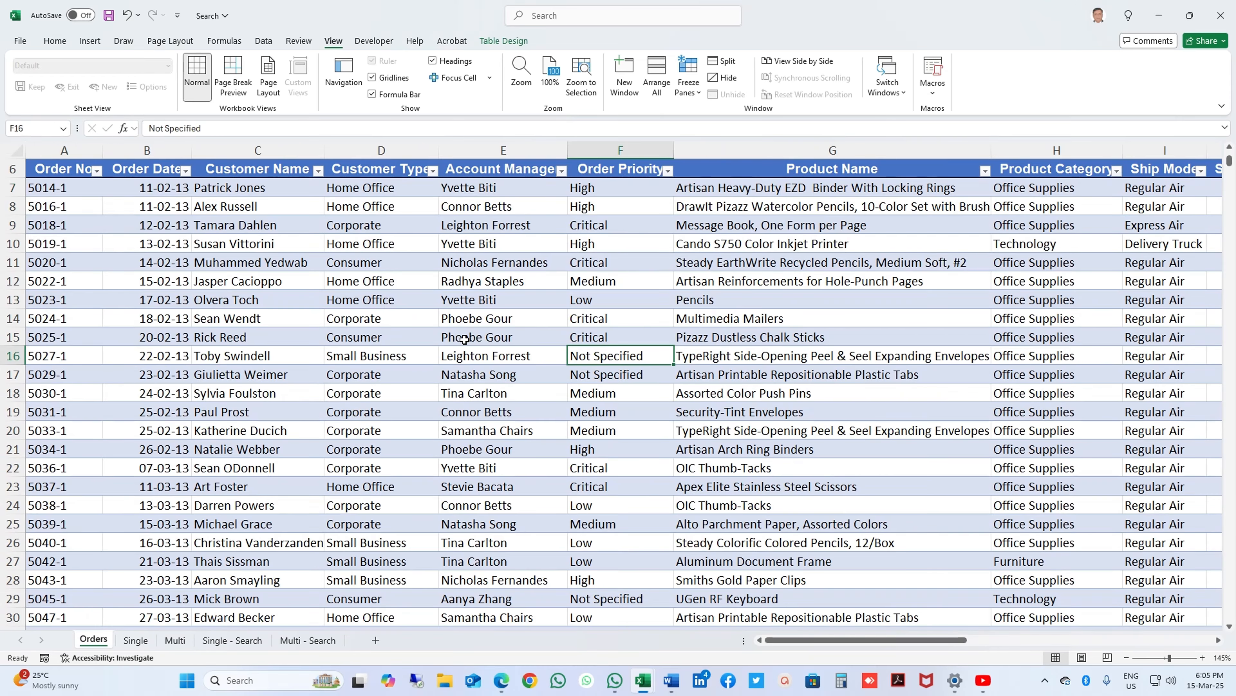
left_click(1053, 196)
key("ctrl+c")
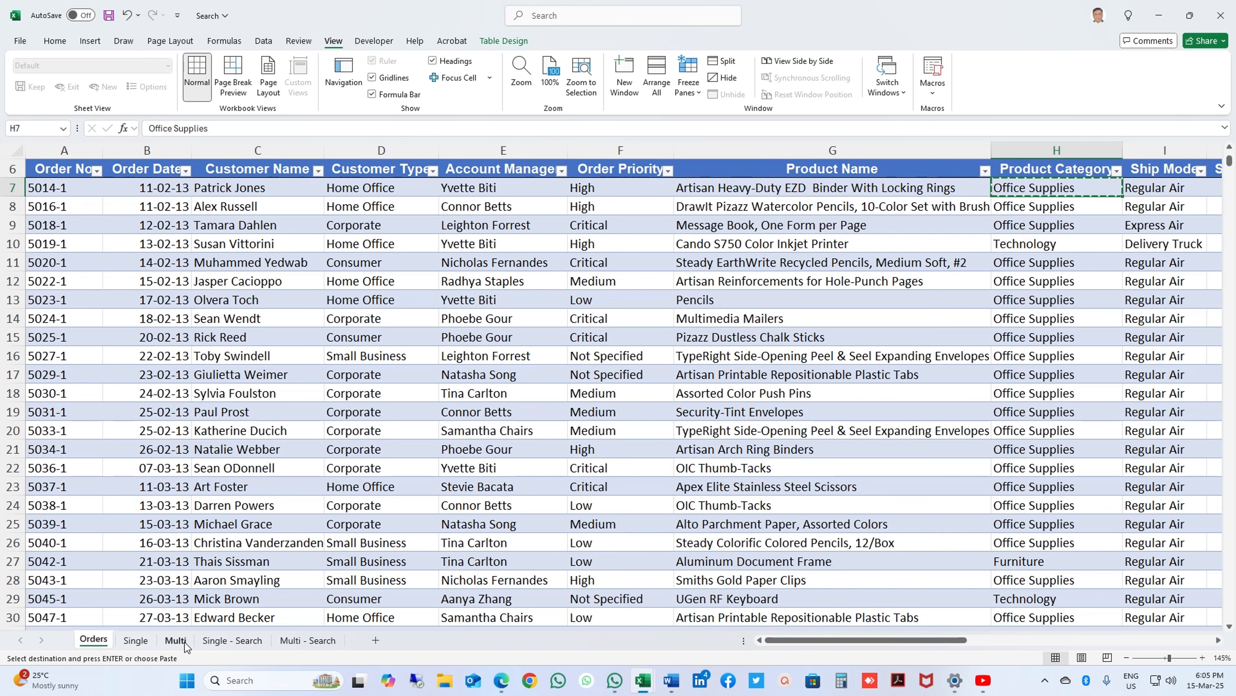
left_click(175, 641)
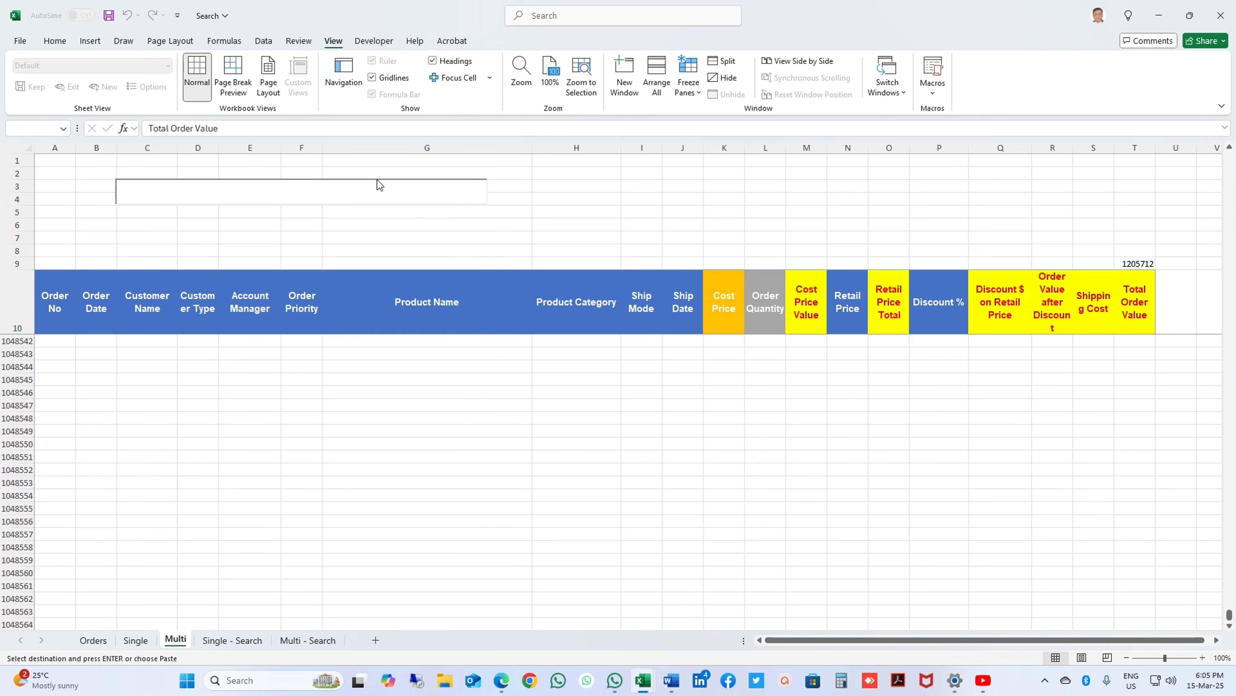
key("ctrl+v")
left_click(762, 304)
key("Down")
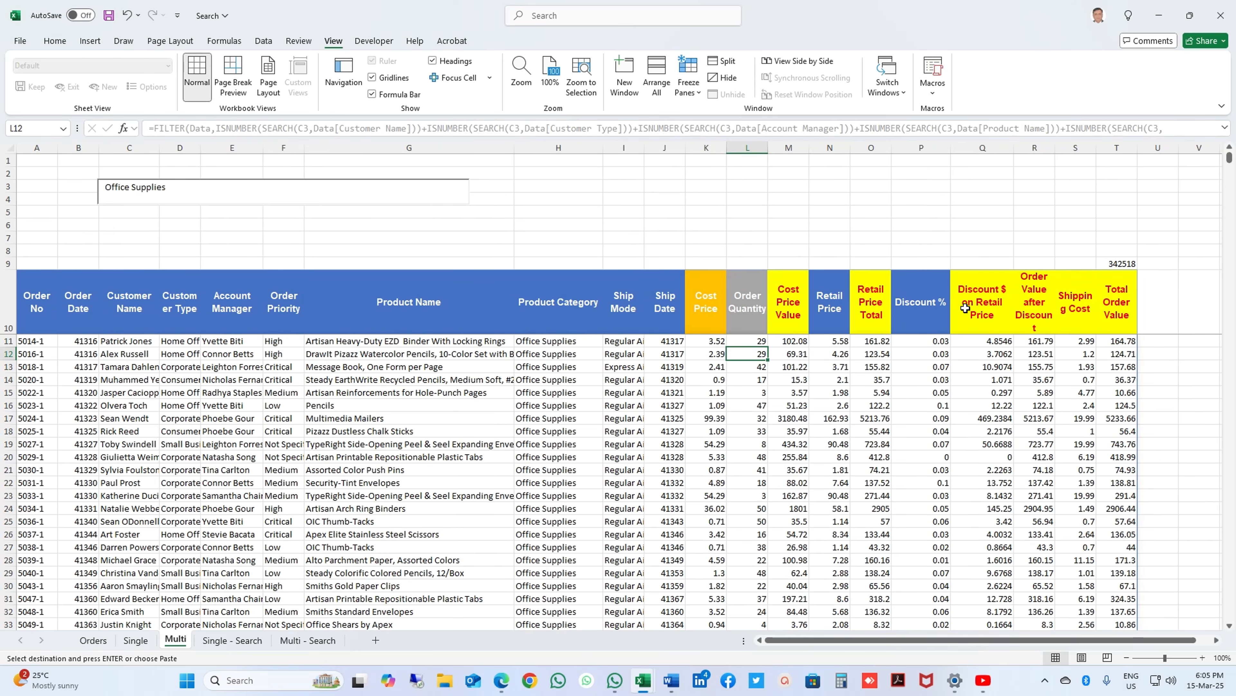
Step: Format the subtotal in T9 with the comma style and no decimal places
left_click(1103, 310)
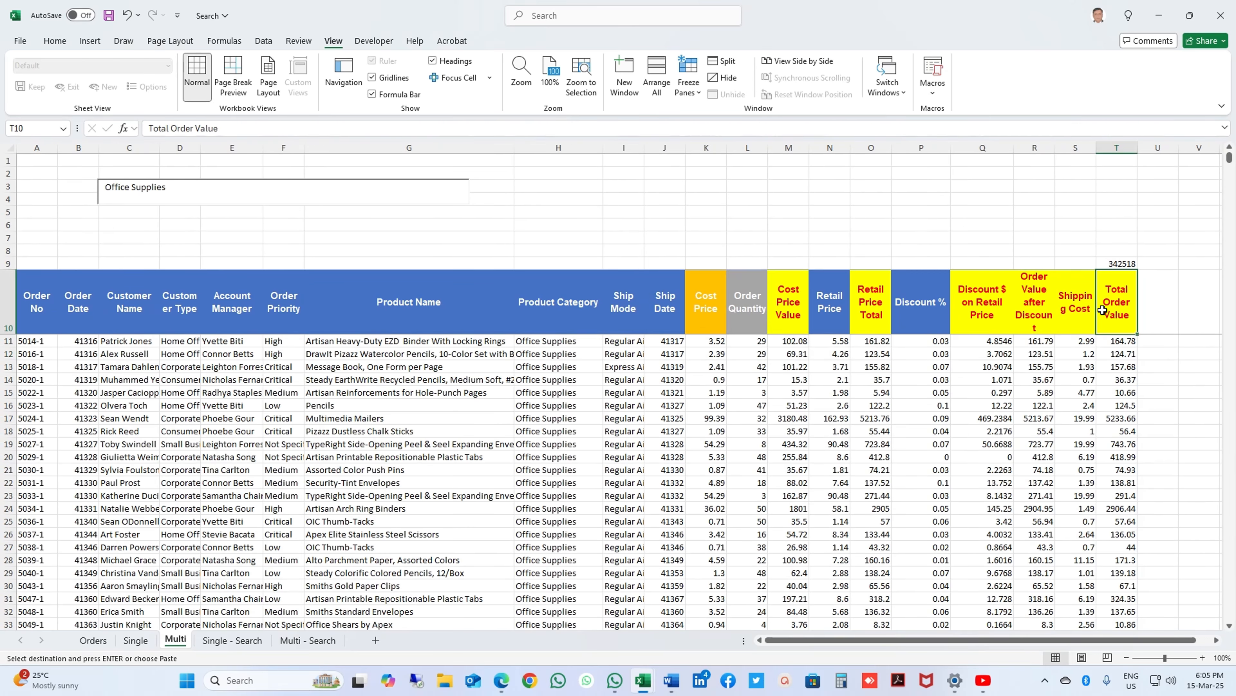
left_click(1118, 263)
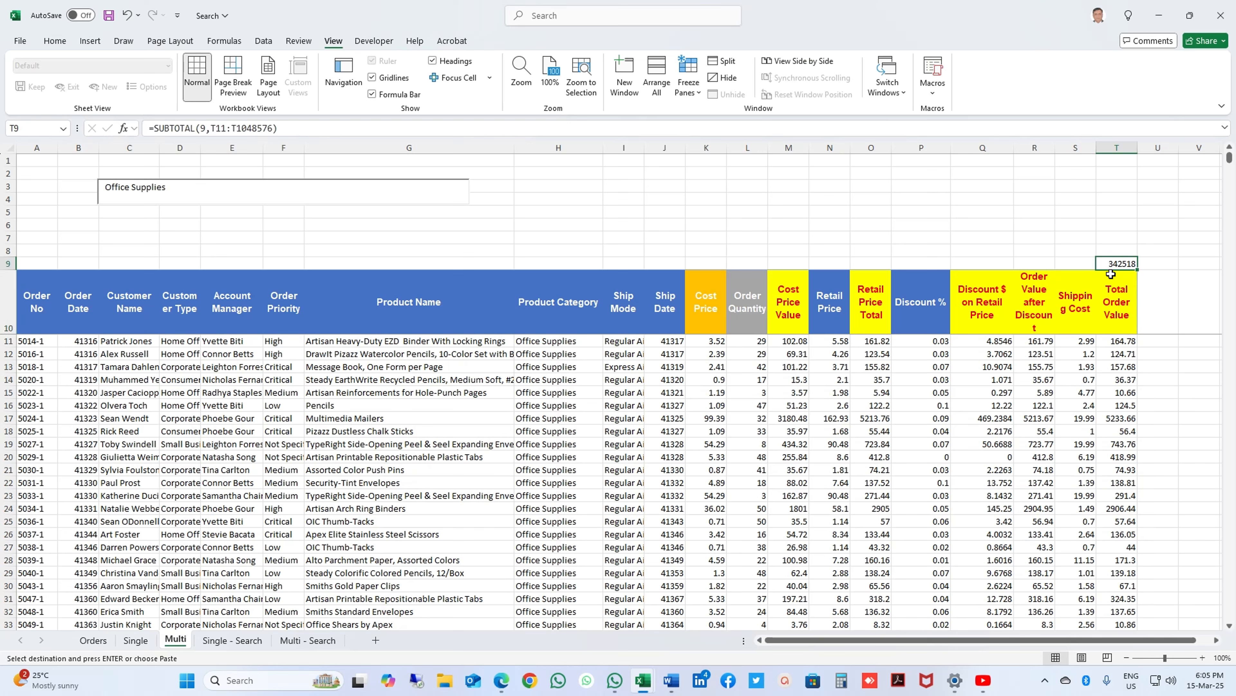
left_click(54, 41)
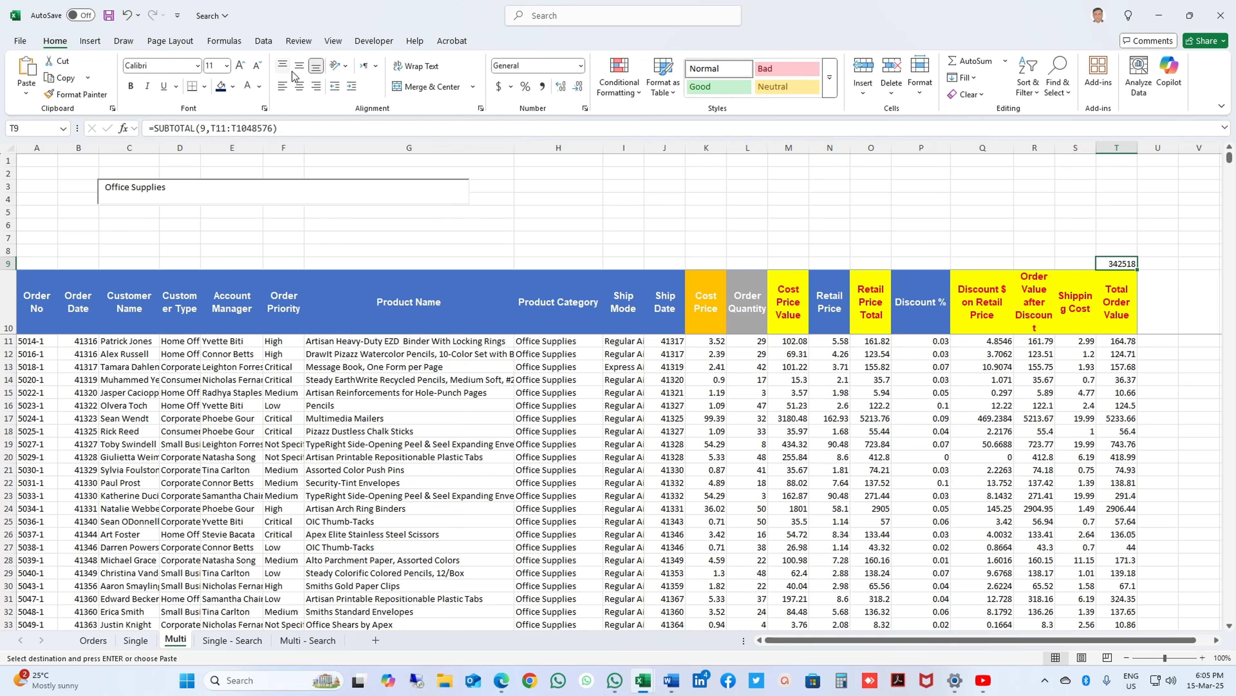
left_click(541, 88)
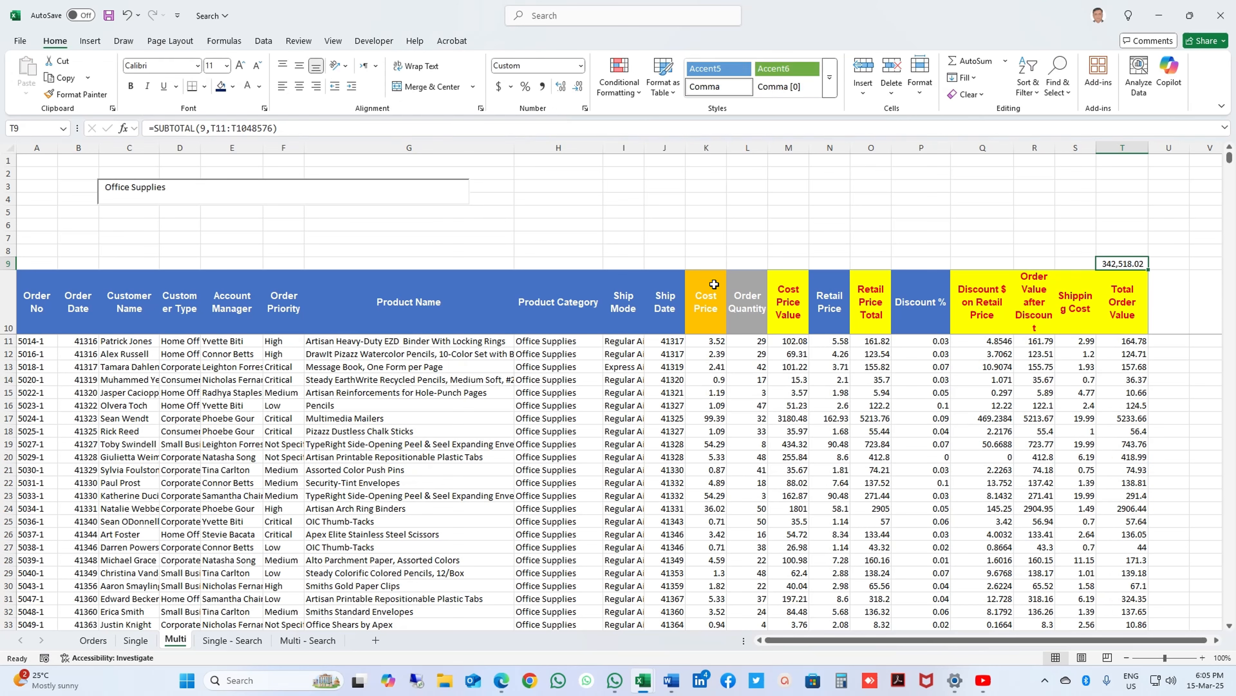
left_click(578, 86)
left_click(578, 86)
Step: Apply the custom number format #,, to the T9 subtotal and increase it to two decimal places
key("ctrl+1")
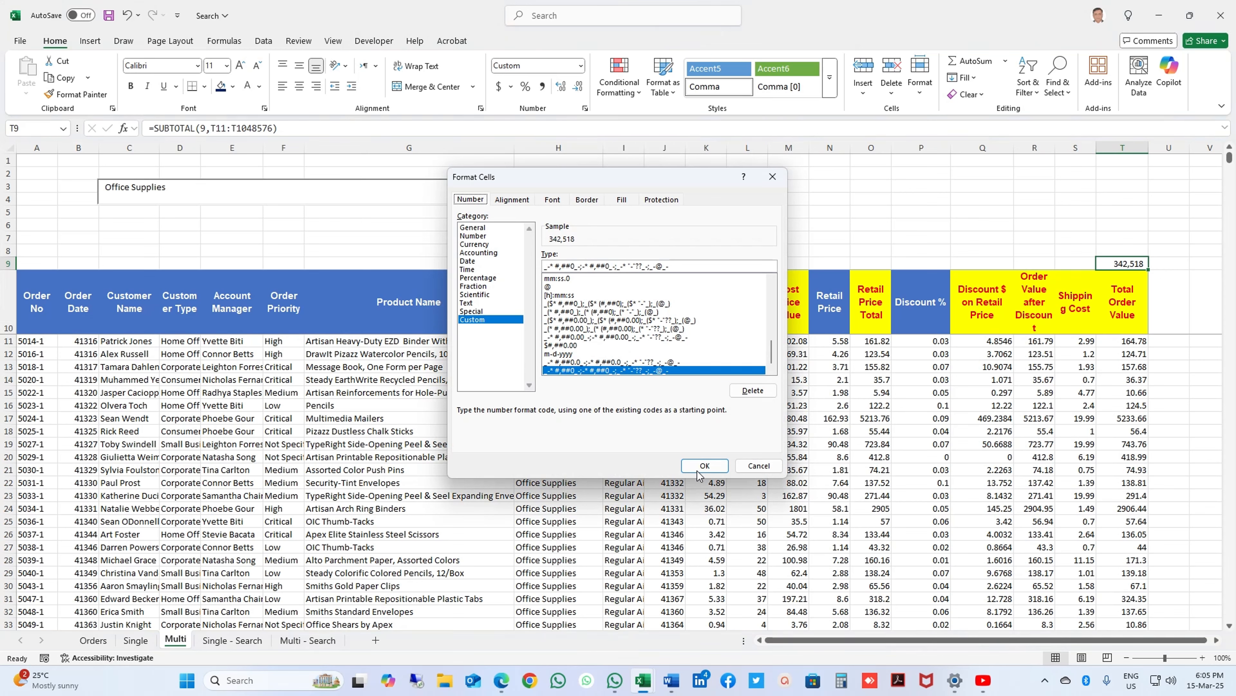
left_click_drag(671, 266, 526, 268)
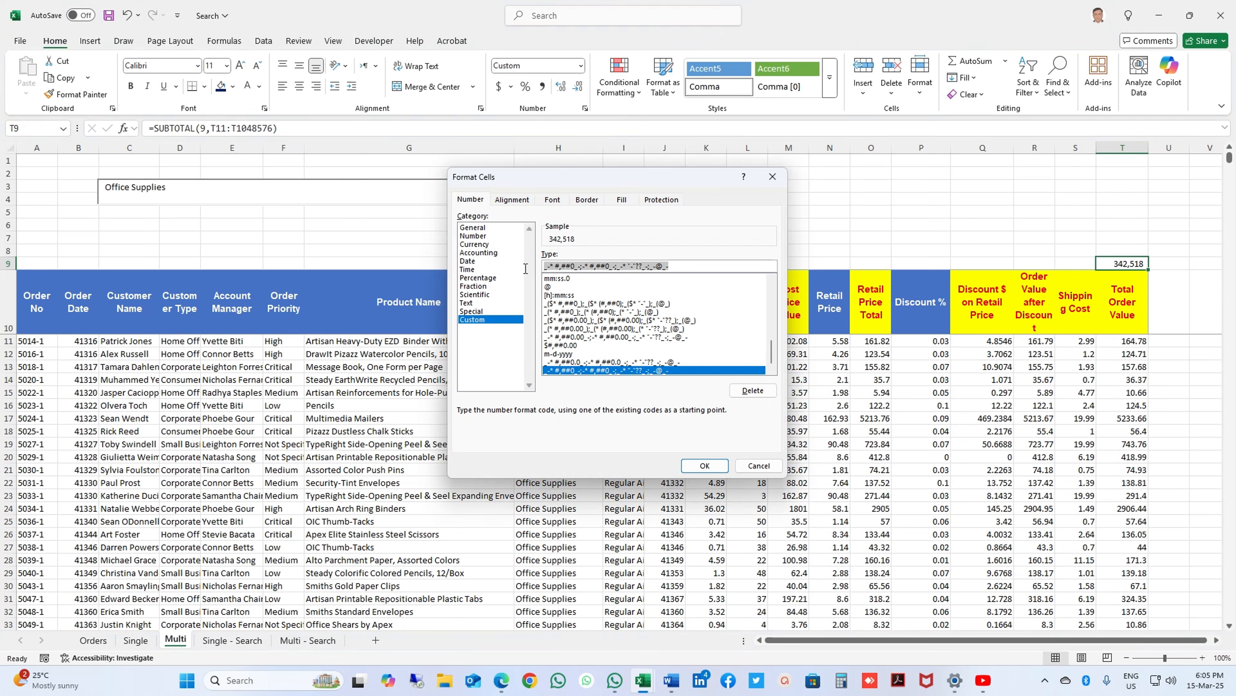
type("#")
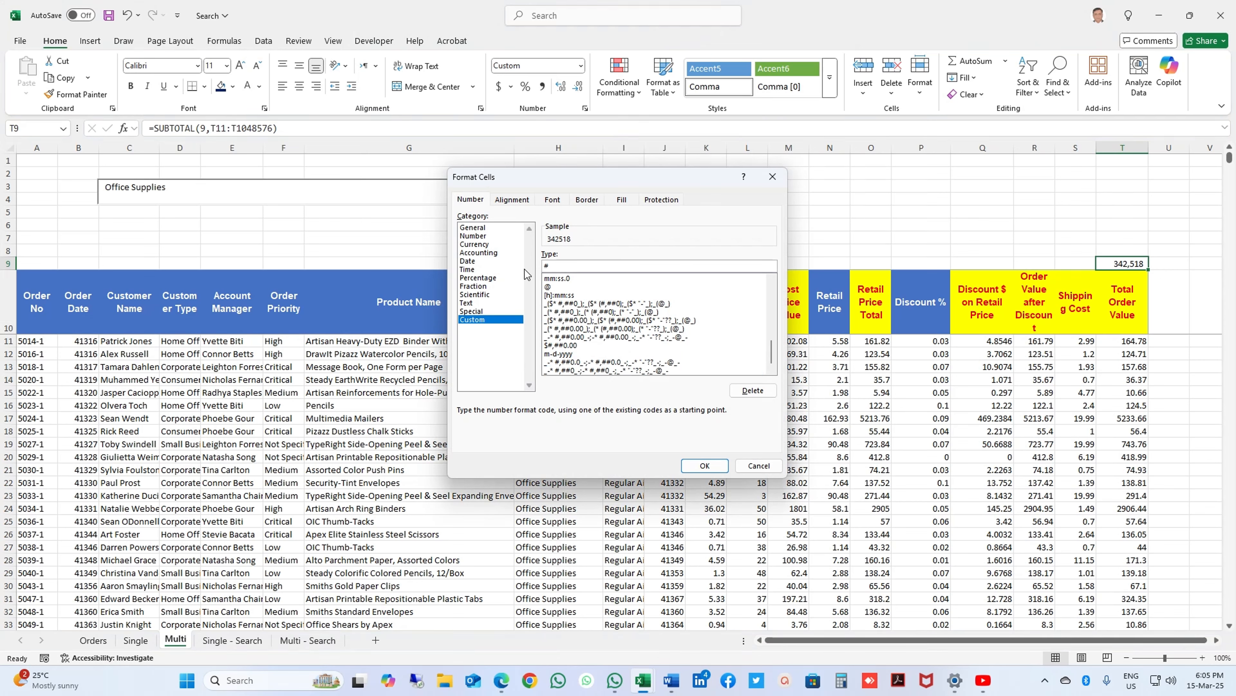
type(",,")
left_click(704, 465)
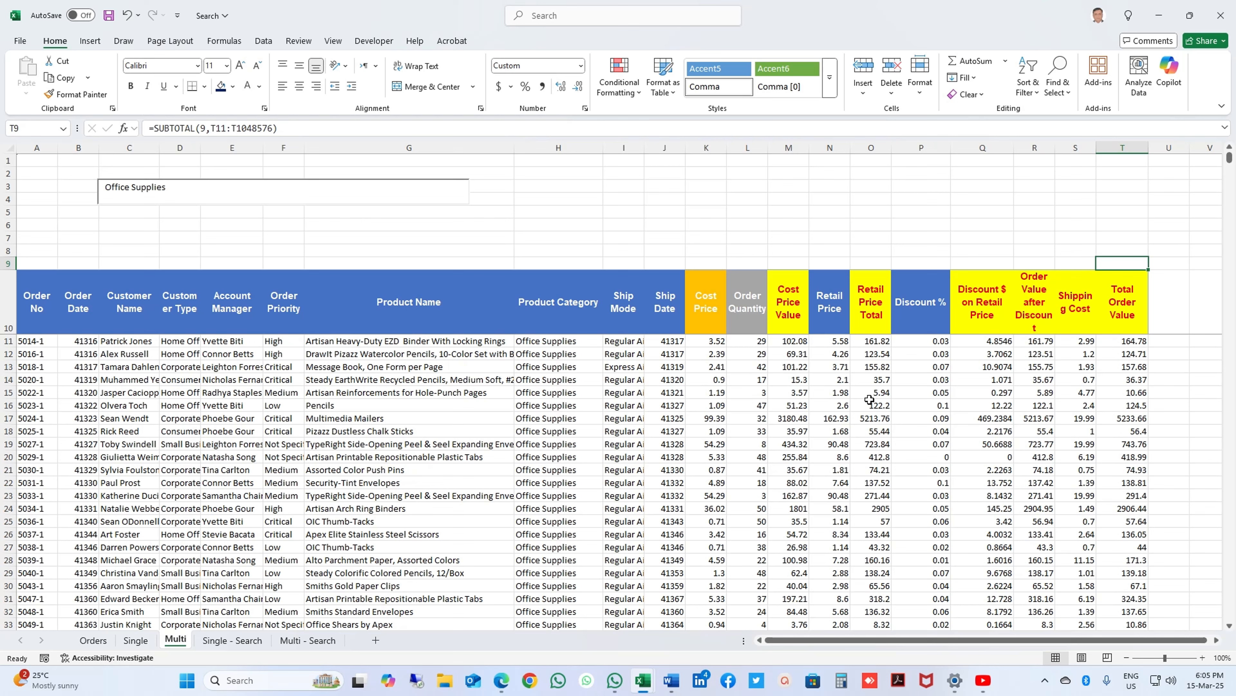
left_click(563, 86)
left_click(996, 404)
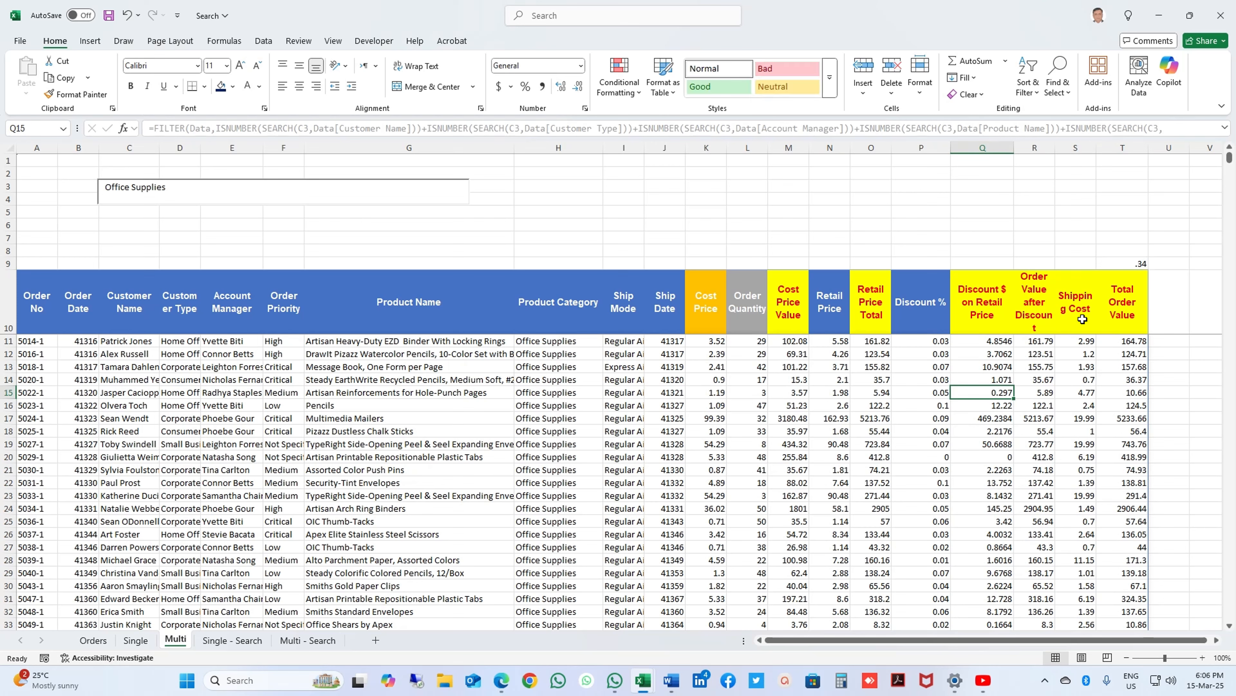
Step: Change the custom number format of the T9 subtotal to #.00, for display in thousands
left_click(1109, 264)
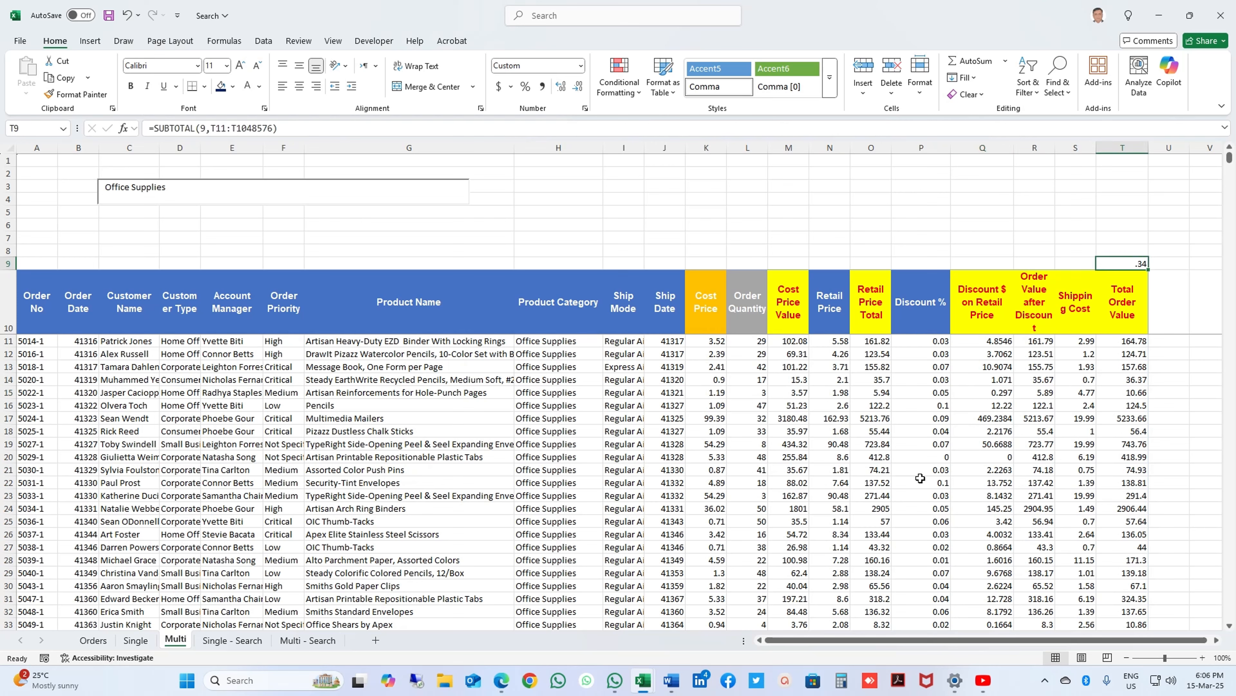
key("ctrl+1")
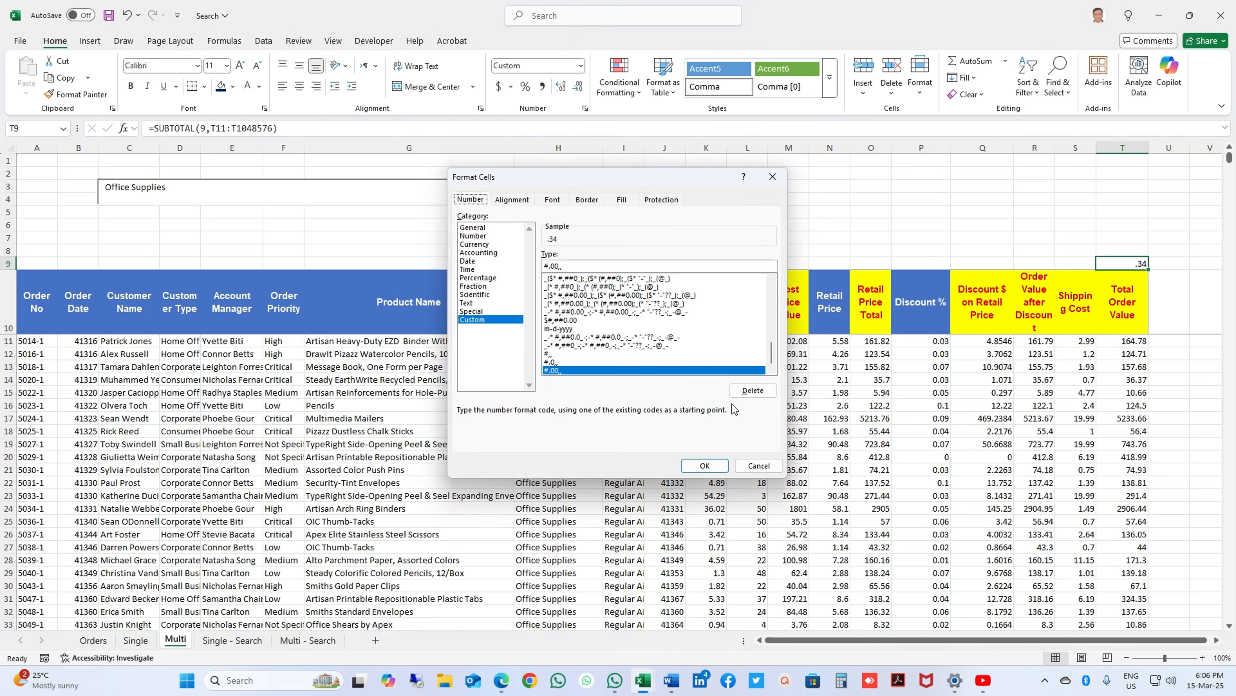
left_click(555, 266)
key("BackSpace")
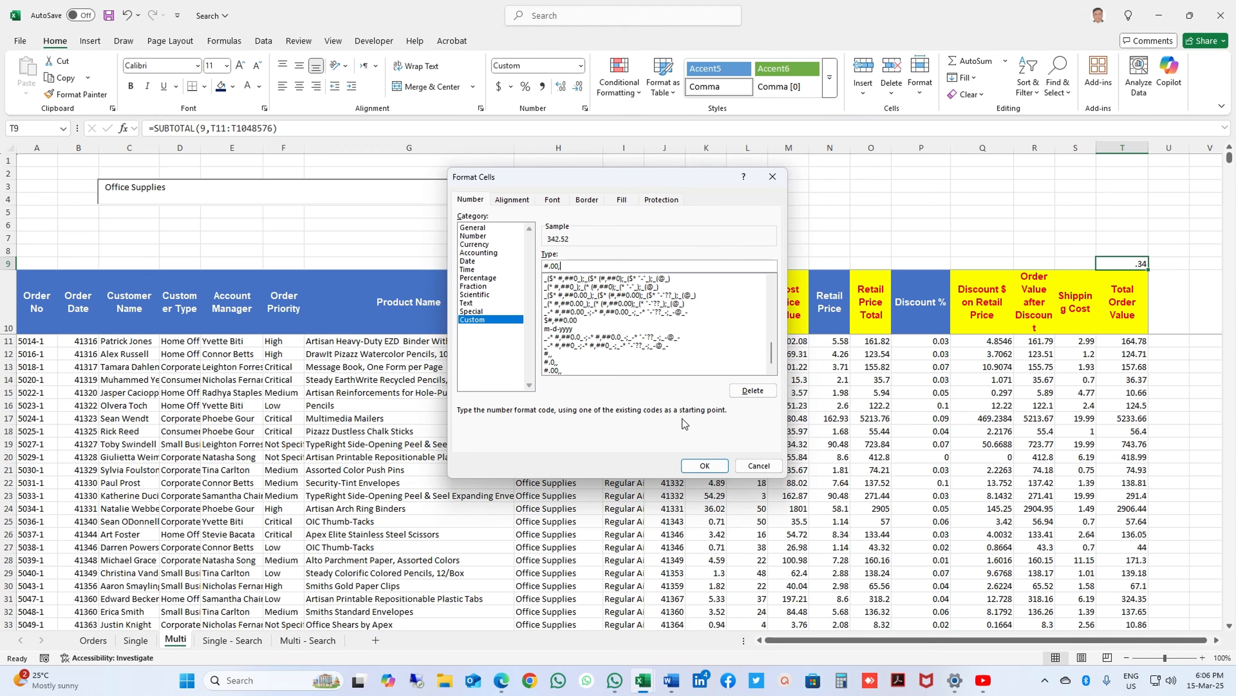
left_click(701, 465)
left_click(969, 427)
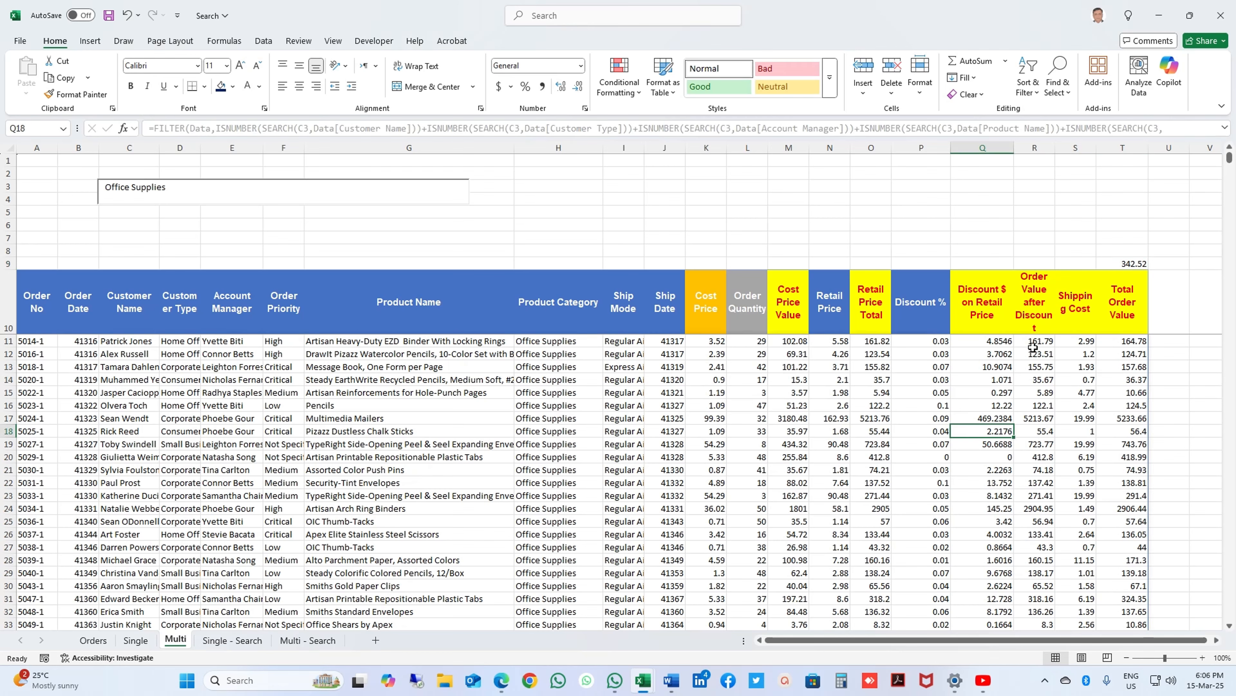
Step: Examine the filtered Office Supplies rows and the Total Order Value subtotal on the Multi sheet
left_click(1120, 265)
left_click(841, 469)
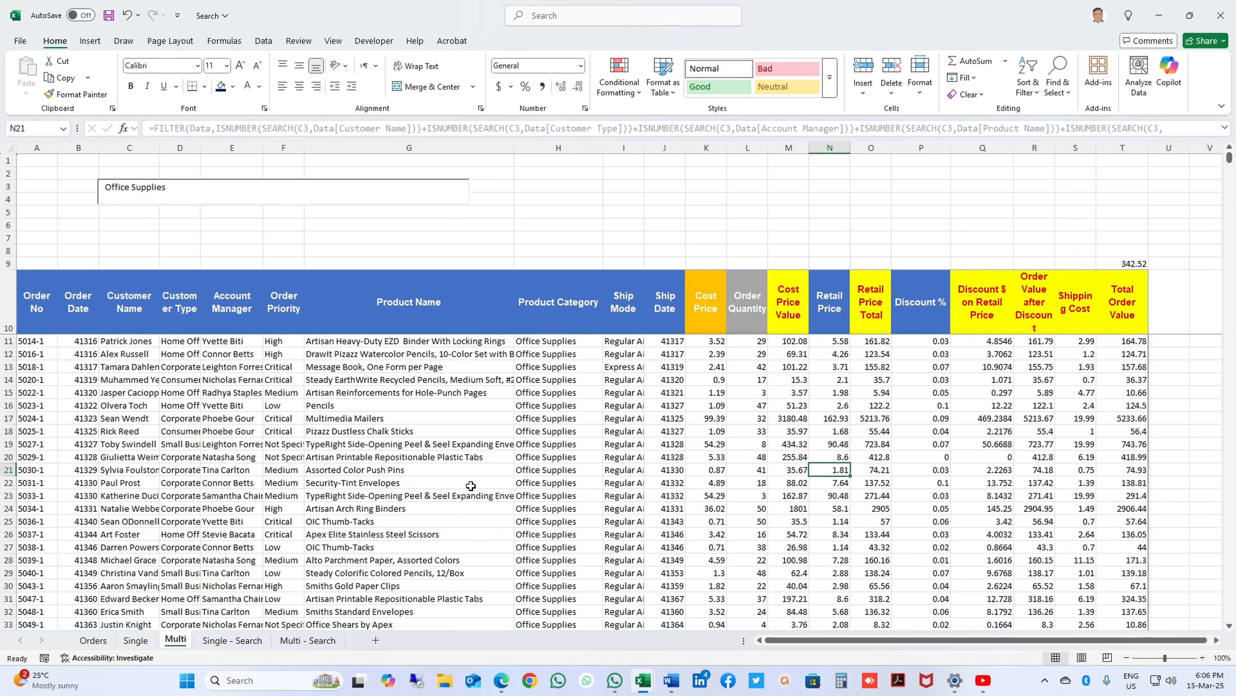
scroll(508, 524, "down", 5)
scroll(508, 525, "down", 5)
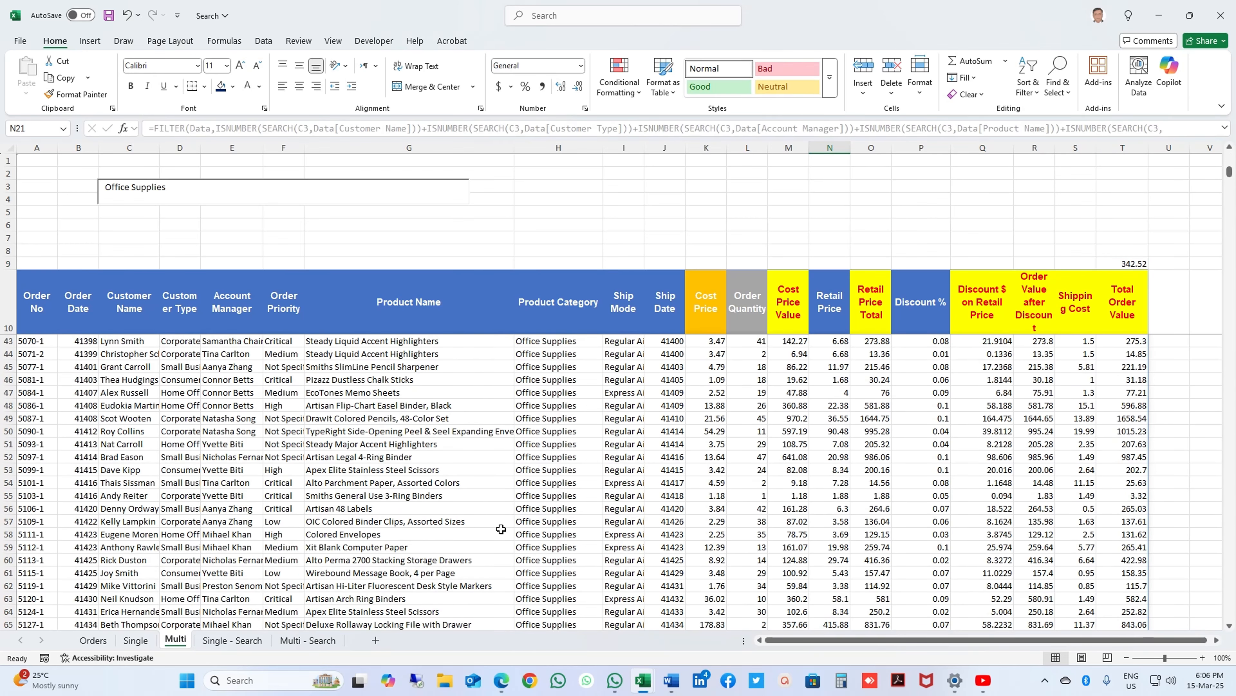
scroll(506, 522, "up", 11)
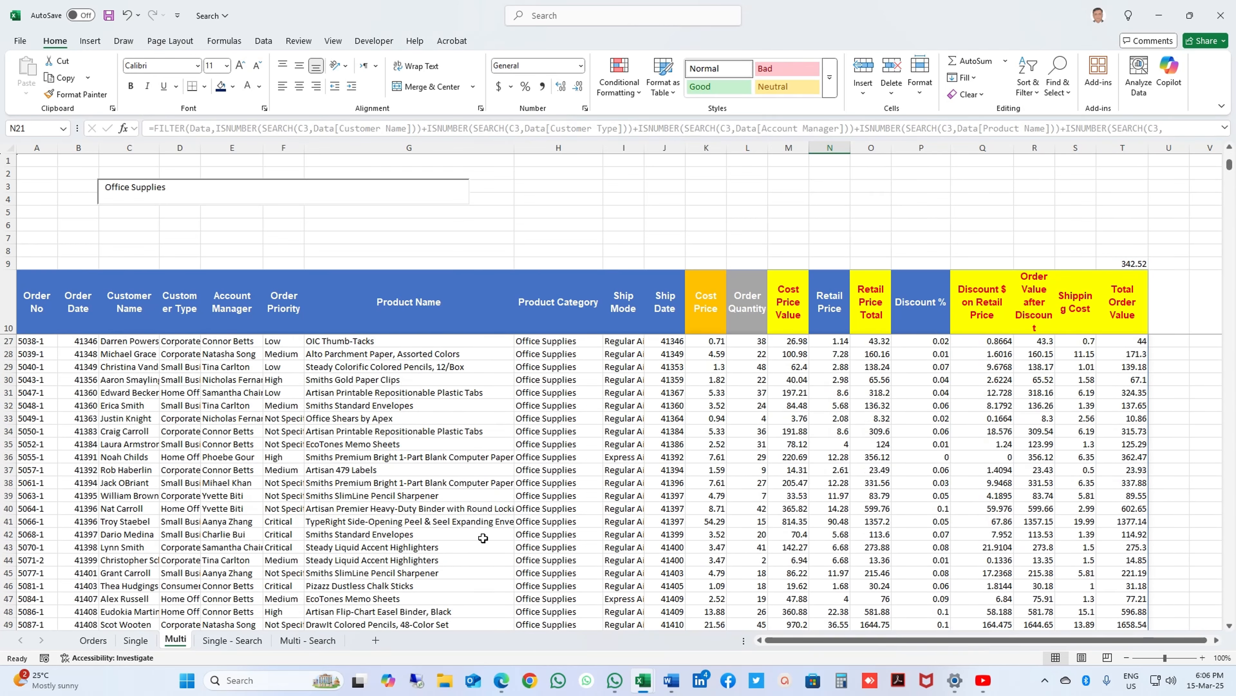
left_click(595, 469)
left_click(632, 444)
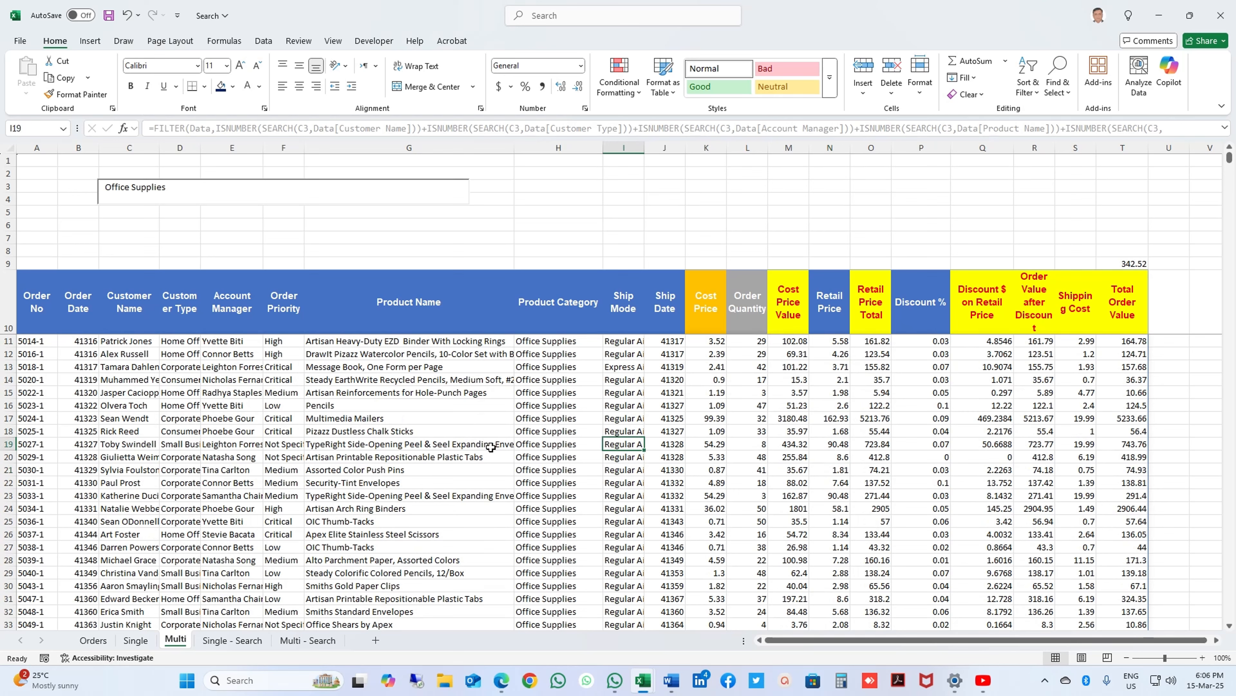
left_click(382, 496)
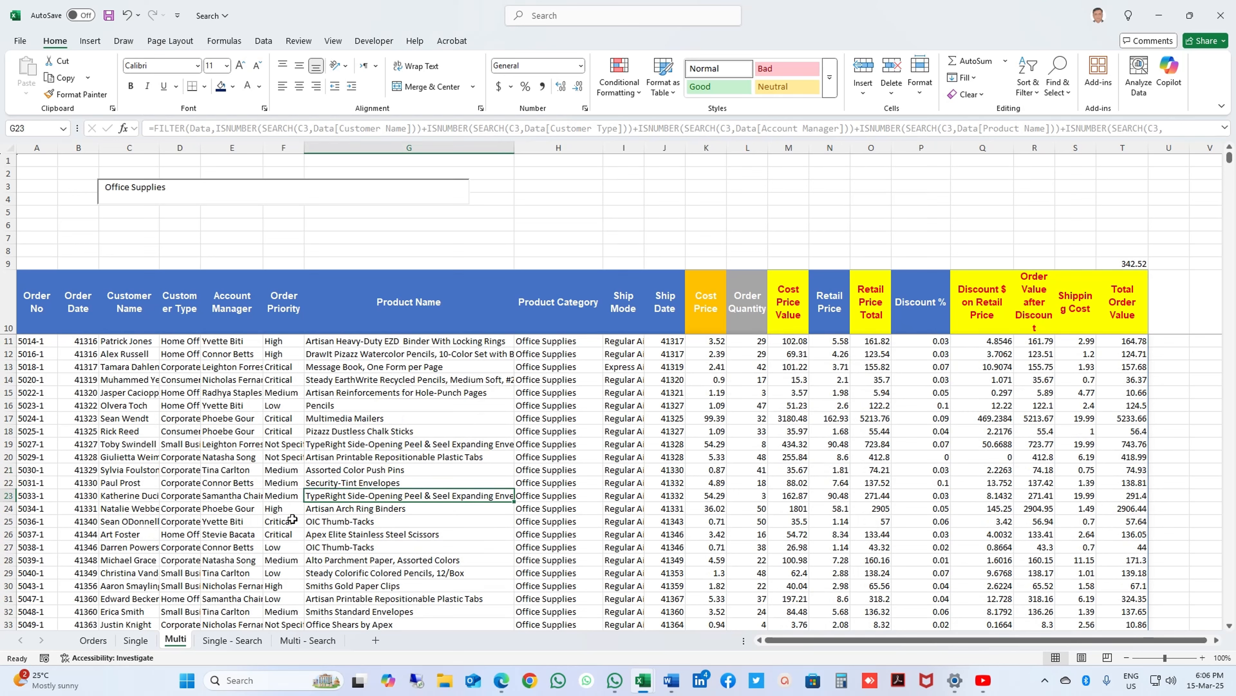
left_click(139, 519)
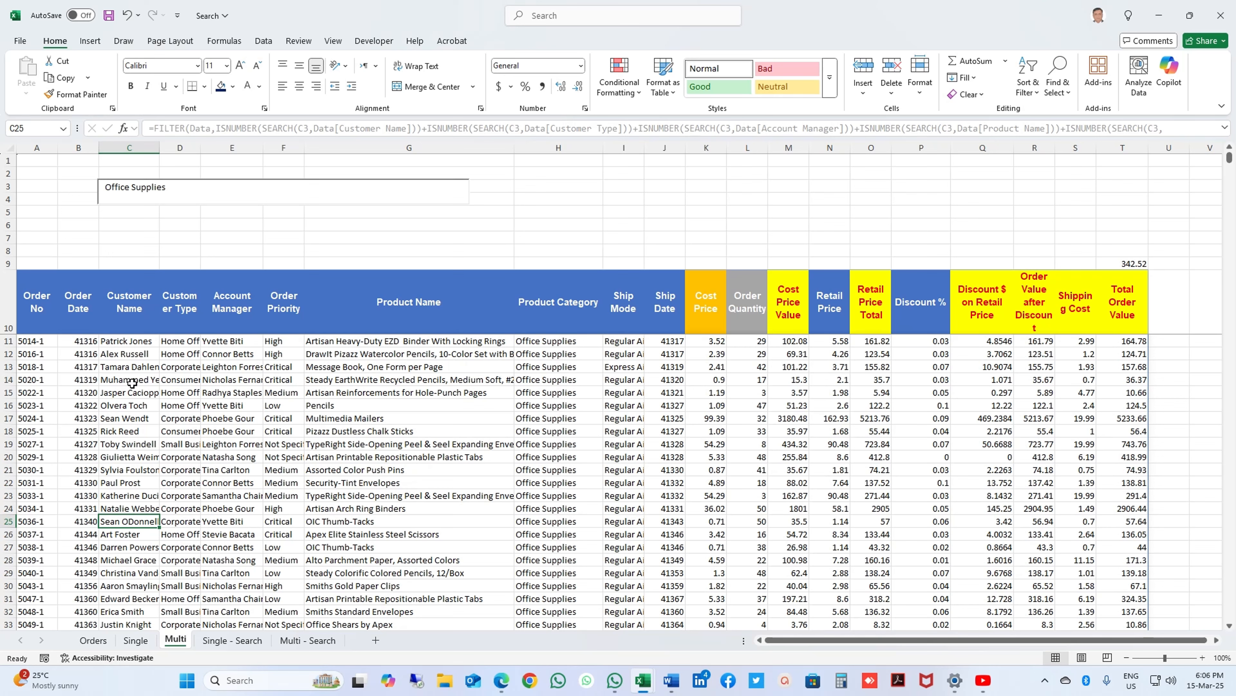